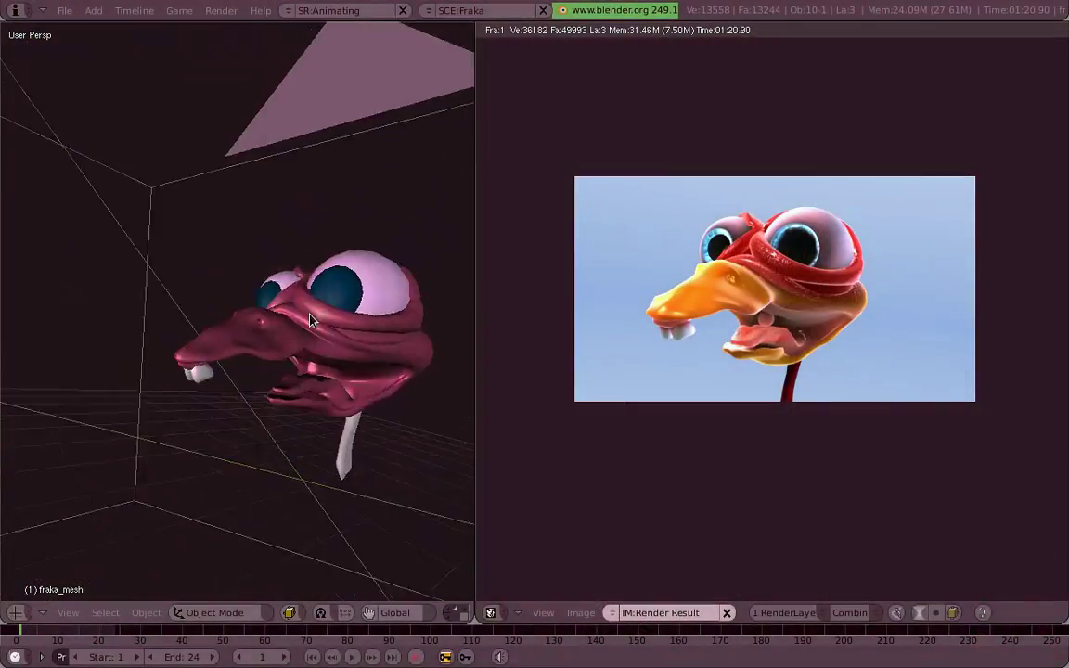
Step: Zoom into the rendered duck image toward the beak and read a pixel's colour values
middle_drag(311, 320, 288, 359)
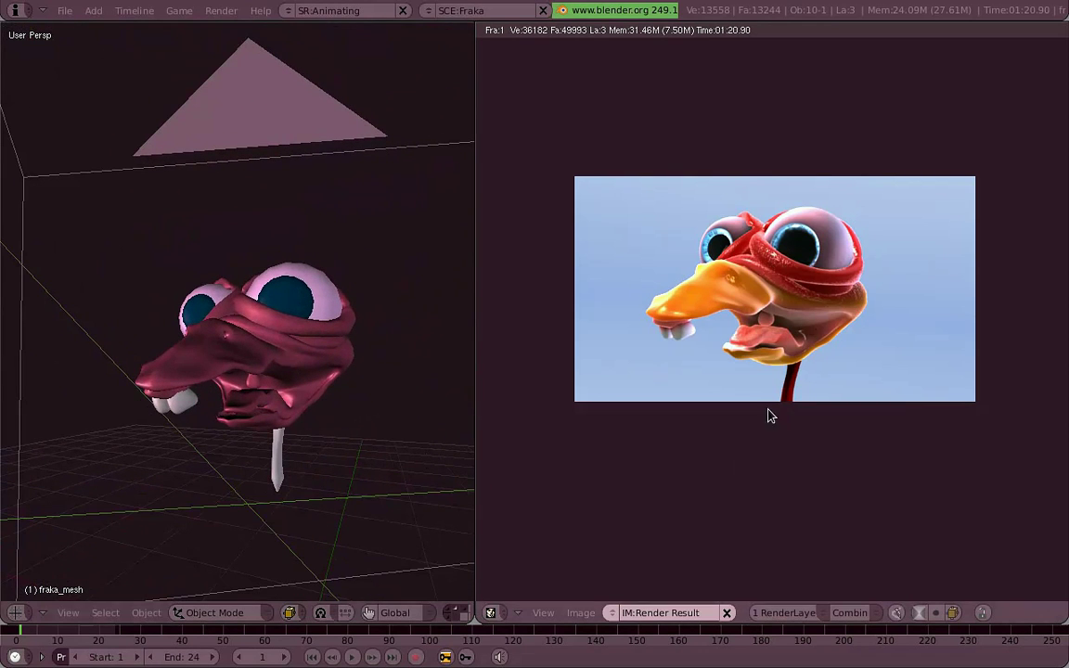
mouse_move(769, 413)
ctrl+middle_down()
mouse_move(844, 368)
mouse_move(915, 521)
mouse_move(749, 209)
ctrl+middle_up()
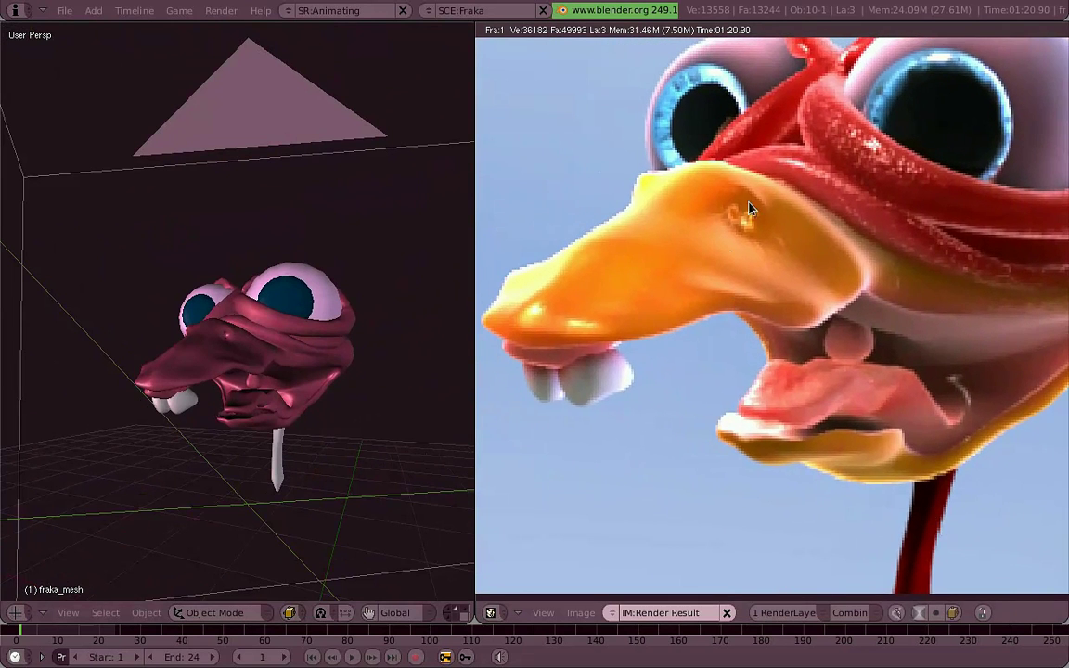
scroll(679, 327, down, 1)
mouse_move(727, 303)
middle_down()
mouse_move(686, 299)
mouse_move(1007, 296)
mouse_move(700, 319)
mouse_move(882, 258)
middle_up()
scroll(906, 273, down, 1)
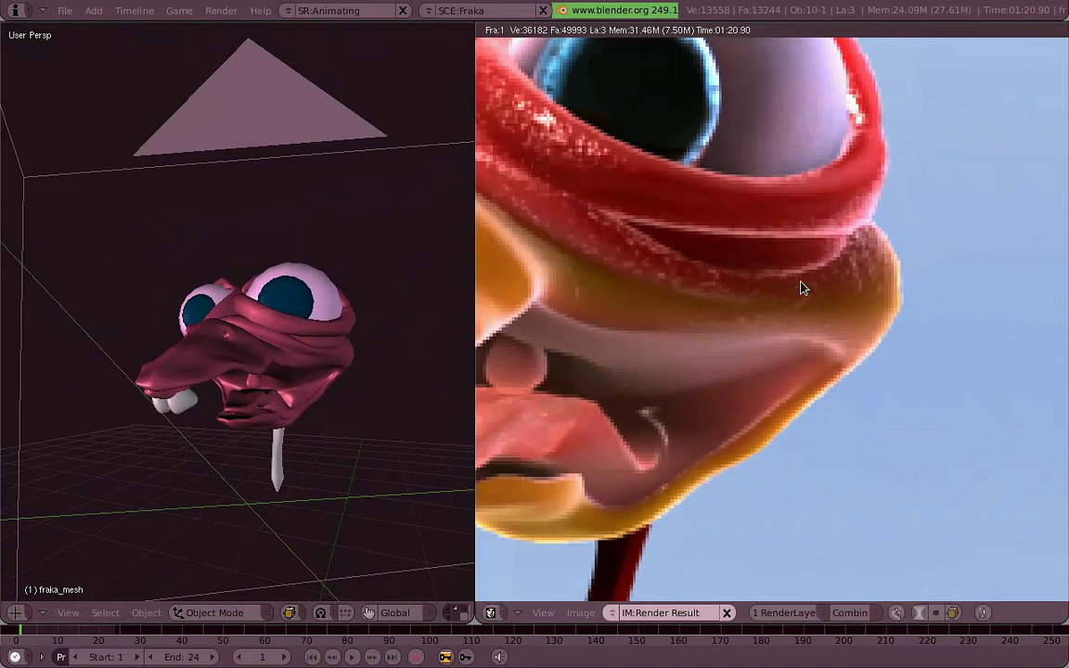
middle_drag(802, 289, 651, 267)
click(663, 252)
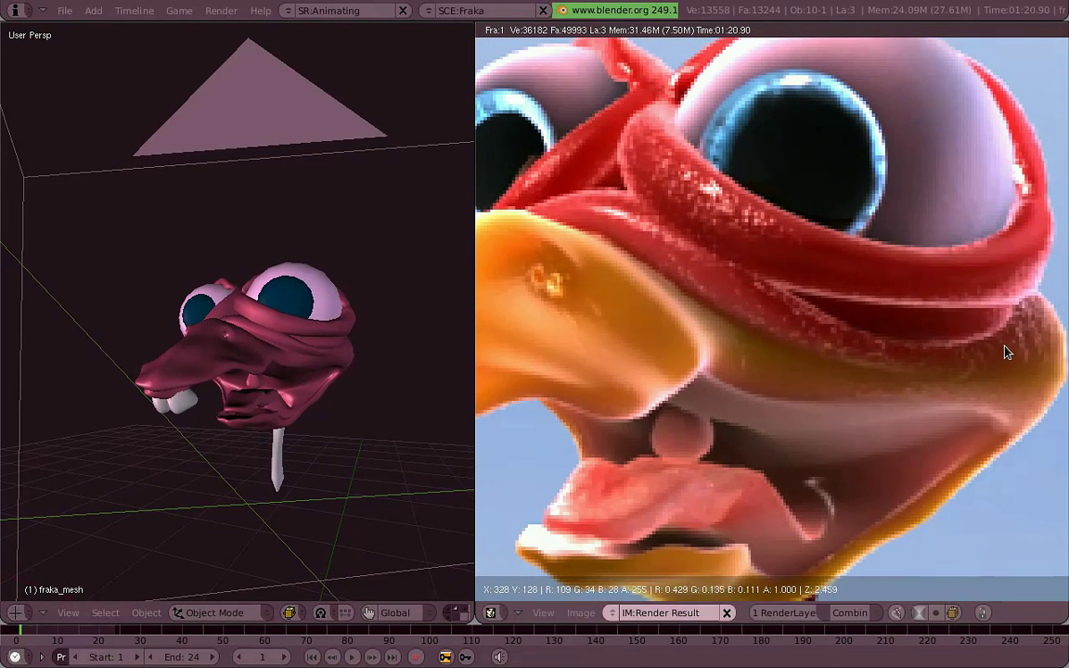
drag(1004, 351, 867, 339)
middle_drag(896, 344, 1015, 333)
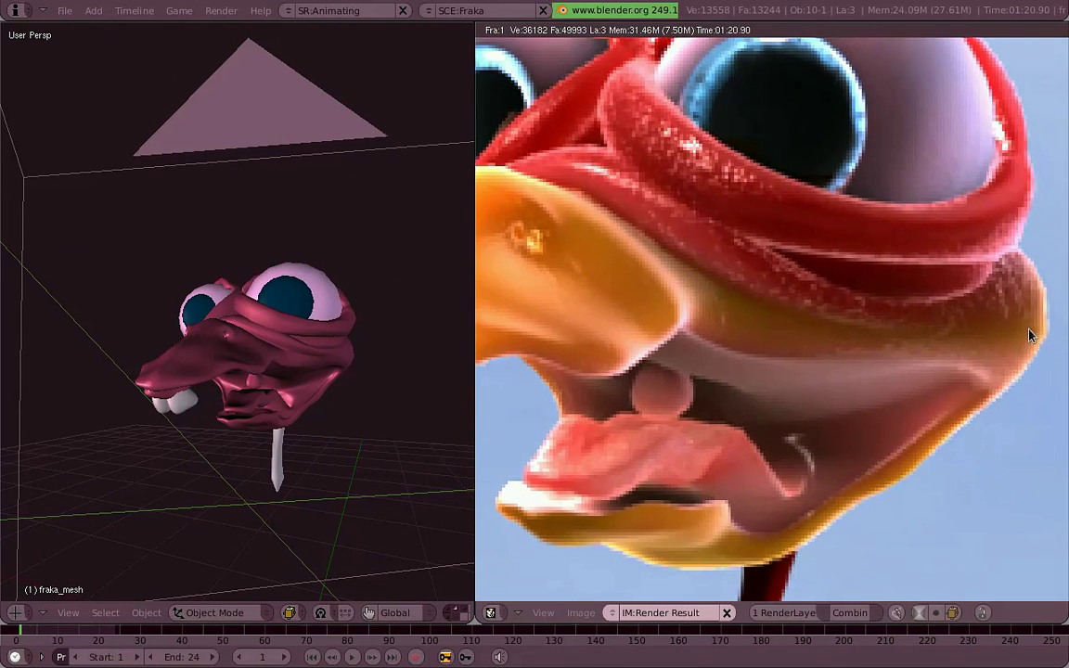
mouse_move(916, 347)
middle_down()
mouse_move(766, 296)
mouse_move(552, 321)
middle_up()
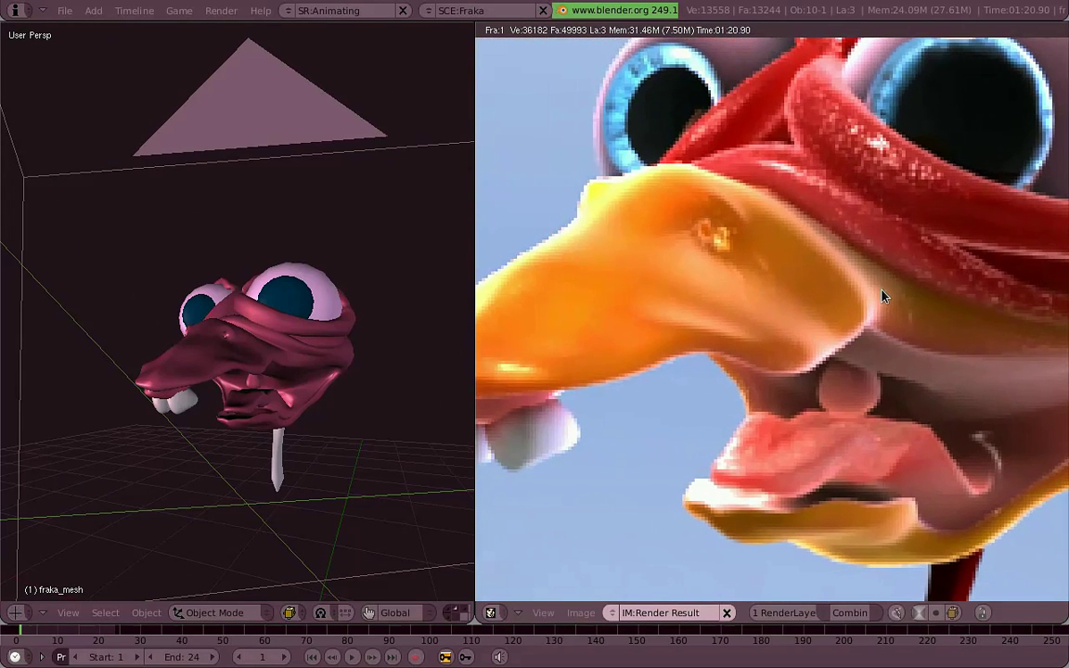
Step: Close in on the mouth corner in the render, then frame the eyes, beak and right side
middle_drag(883, 296, 730, 310)
scroll(926, 350, up, 2)
scroll(989, 278, up, 2)
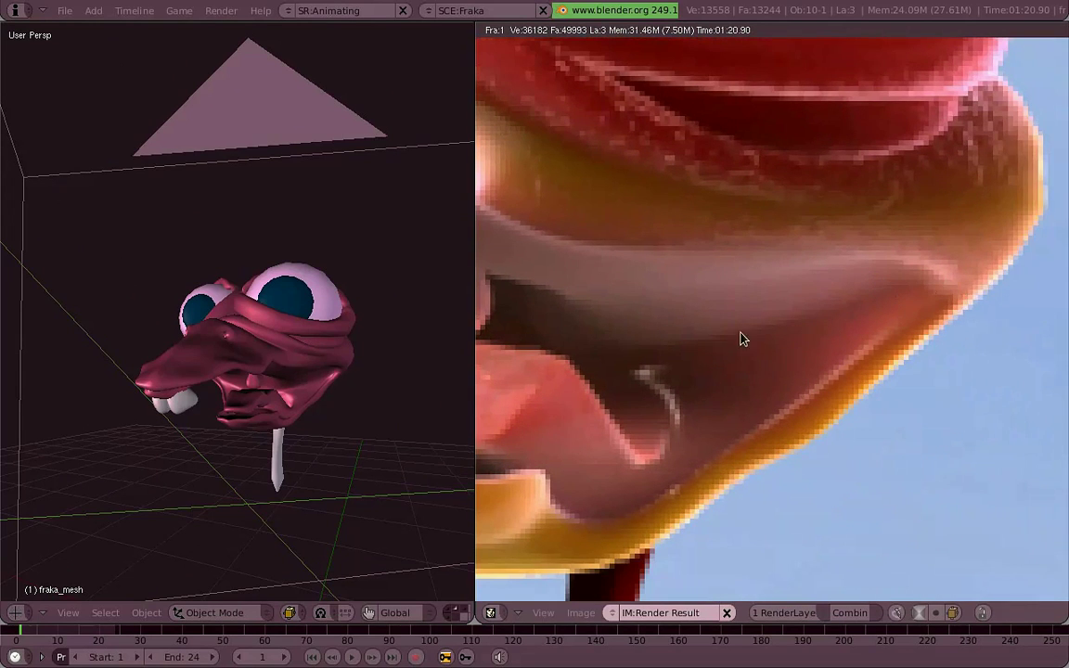
scroll(722, 368, down, 1)
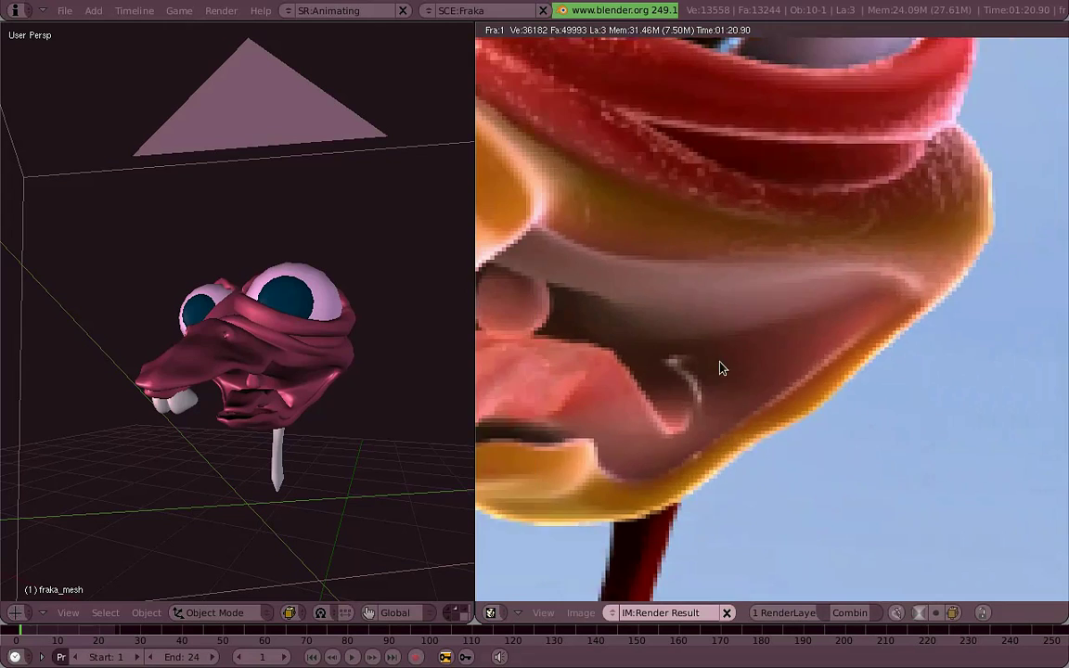
middle_drag(722, 368, 859, 341)
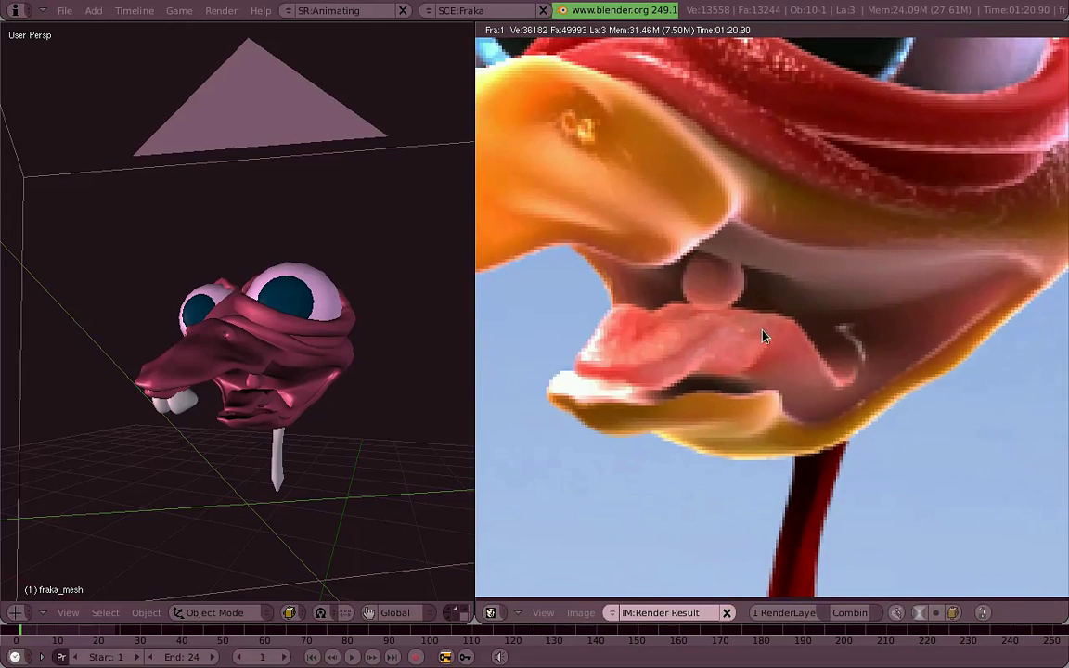
scroll(770, 346, down, 2)
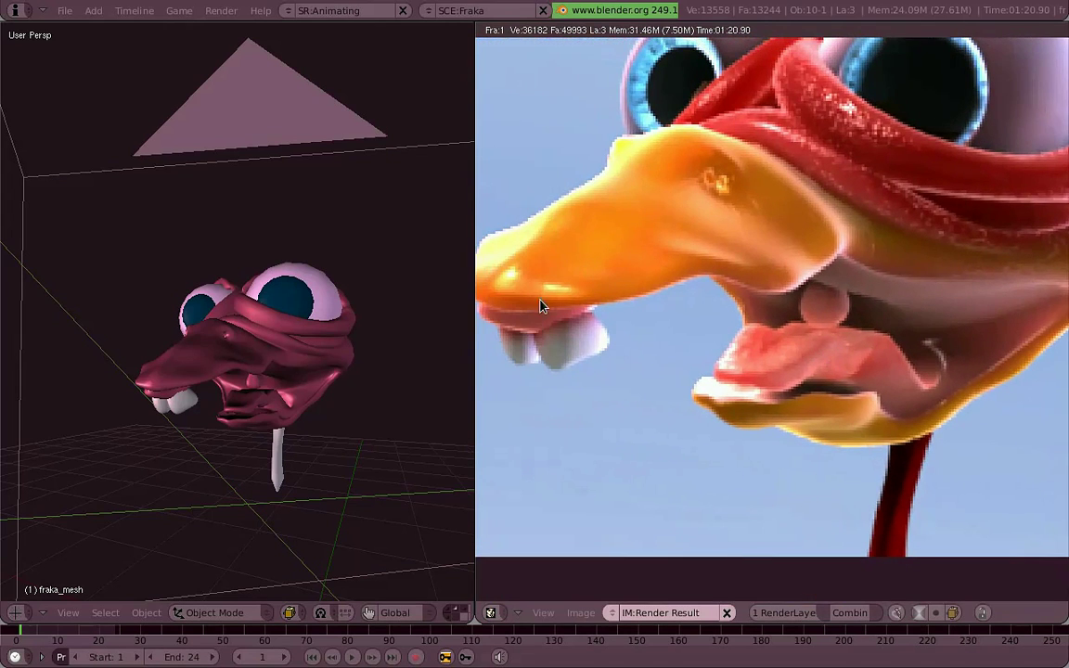
middle_drag(543, 305, 521, 324)
middle_drag(1004, 239, 974, 230)
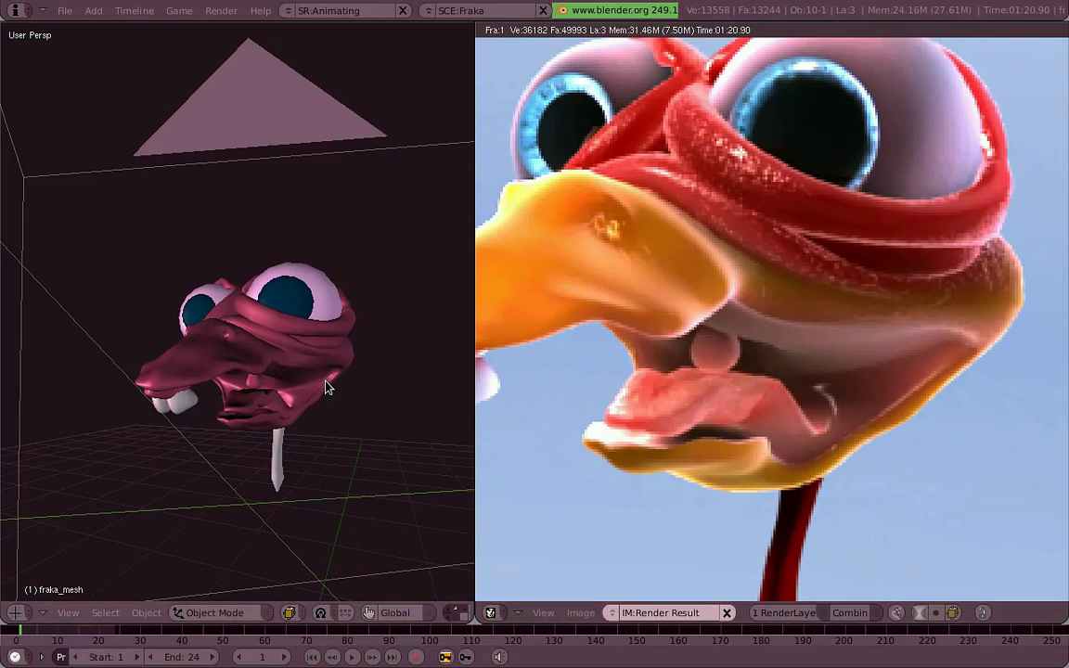
Step: Toggle the duck head between wireframe and solid shading while orbiting around it
key(z)
mouse_move(327, 388)
middle_down()
mouse_move(353, 393)
mouse_move(356, 304)
middle_up()
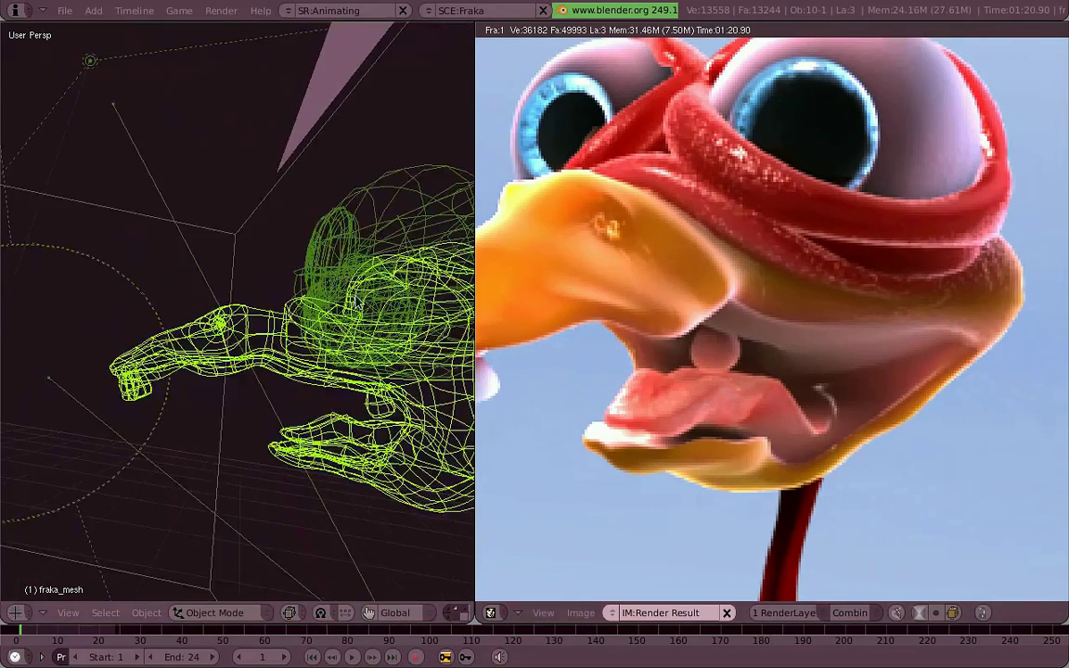
scroll(355, 301, up, 3)
key(z)
key(z)
key(z)
mouse_move(280, 269)
middle_down()
mouse_move(348, 283)
mouse_move(287, 231)
middle_up()
Step: Enter Edit Mode on the head mesh, pick a cheek vertex, and cancel a test move
key(Tab)
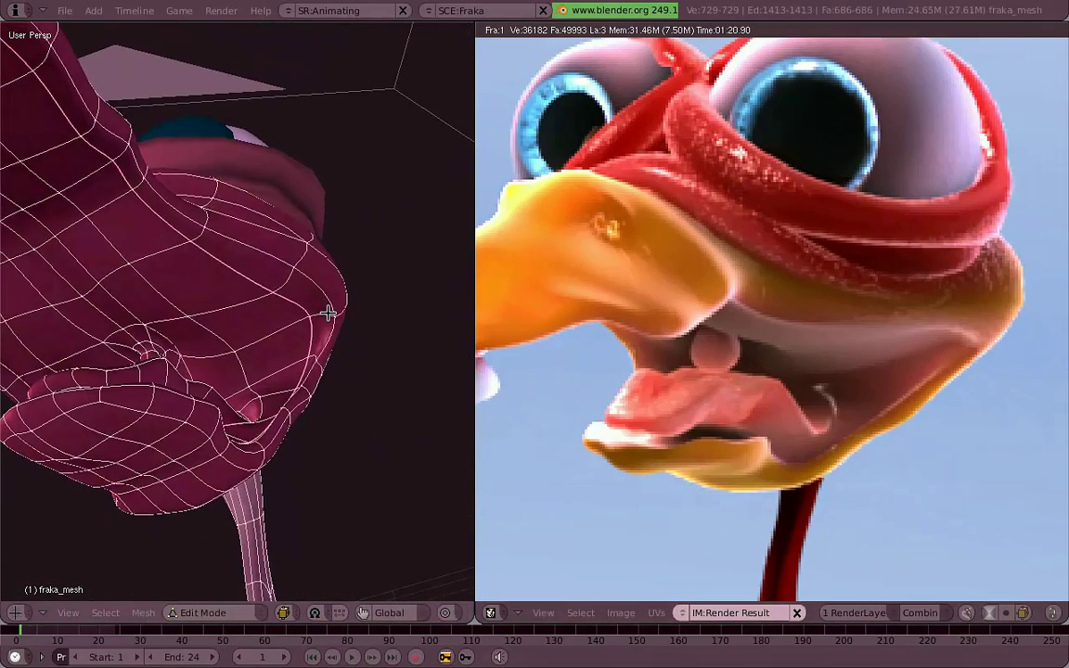
key(a)
key(Tab)
key(Tab)
right_click(306, 292)
key(g)
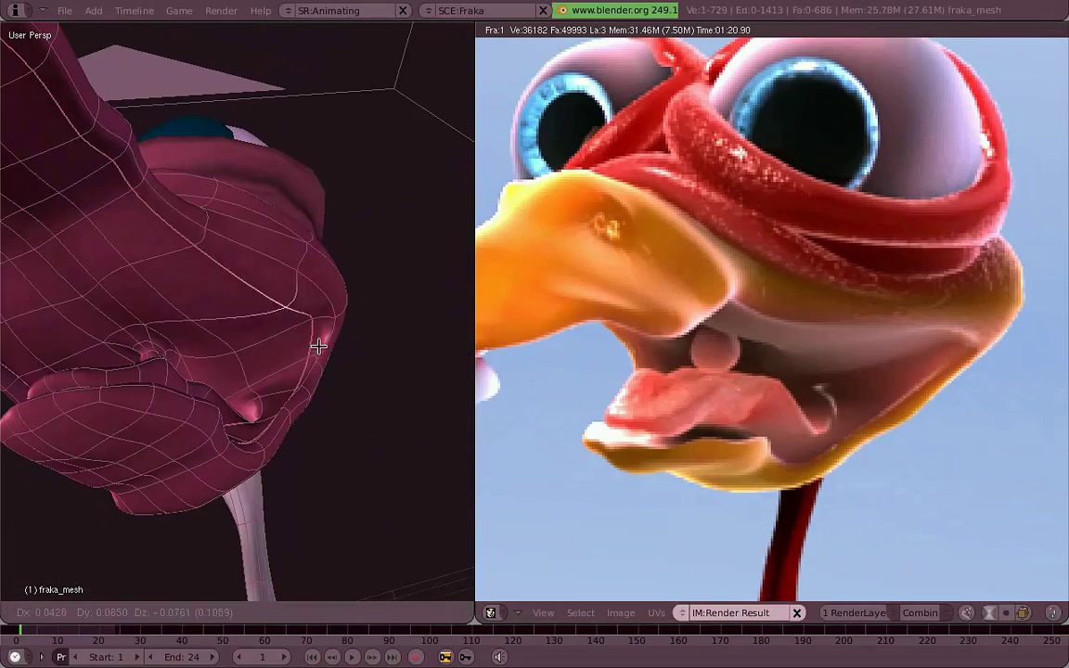
key(Escape)
mouse_move(275, 202)
middle_down()
mouse_move(293, 346)
mouse_move(274, 327)
mouse_move(243, 381)
mouse_move(253, 395)
mouse_move(220, 417)
mouse_move(181, 318)
mouse_move(246, 341)
mouse_move(308, 341)
mouse_move(336, 326)
mouse_move(297, 278)
mouse_move(285, 302)
mouse_move(217, 281)
mouse_move(324, 303)
mouse_move(350, 349)
middle_up()
scroll(297, 278, down, 3)
key(Tab)
scroll(286, 302, down, 3)
Step: Switch the 3D view to Textured draw type and enable GLSL materials in the Game menu
click(297, 612)
click(280, 479)
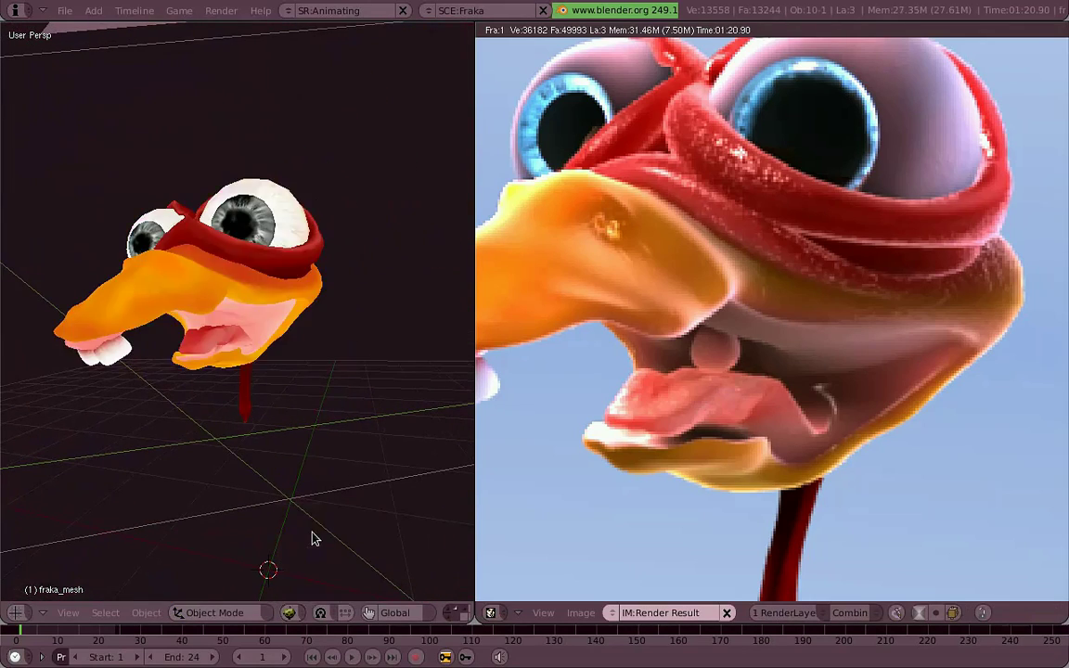
mouse_move(236, 271)
middle_down()
mouse_move(162, 310)
mouse_move(259, 318)
middle_up()
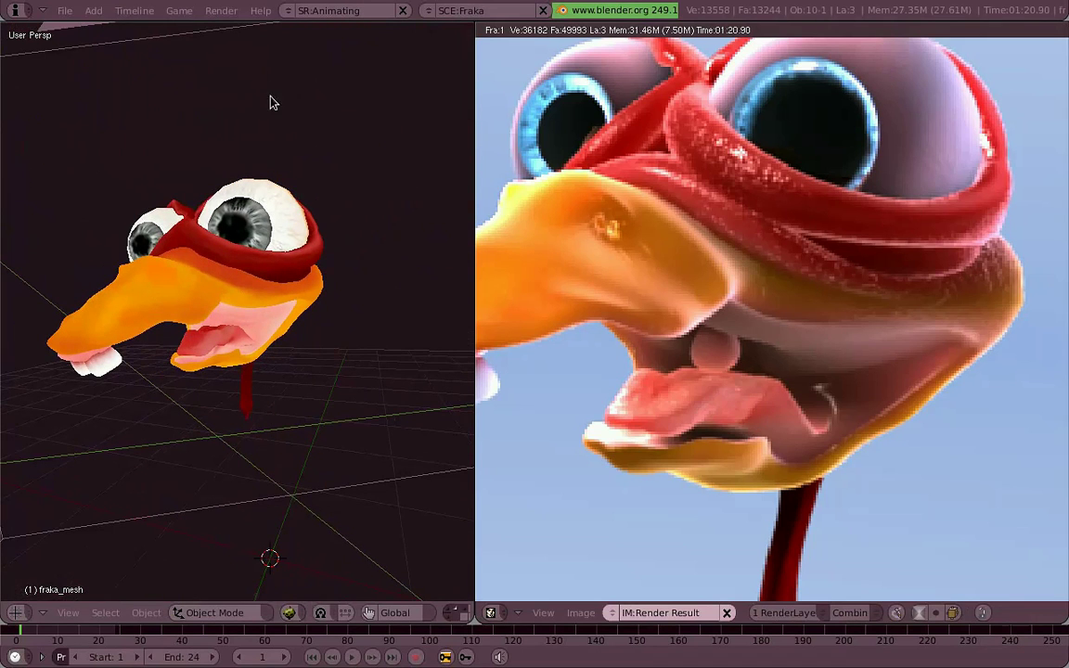
click(179, 10)
click(270, 171)
middle_drag(364, 351, 334, 315)
Step: Split the render view and turn the lower area into a Buttons Window
key(Home)
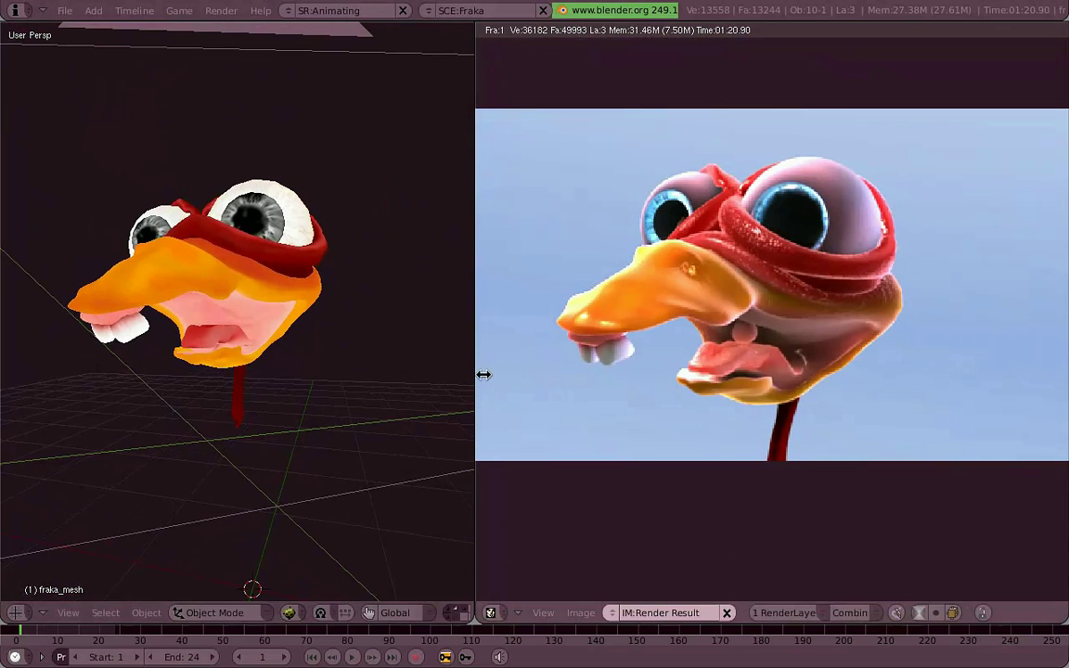
click(615, 446)
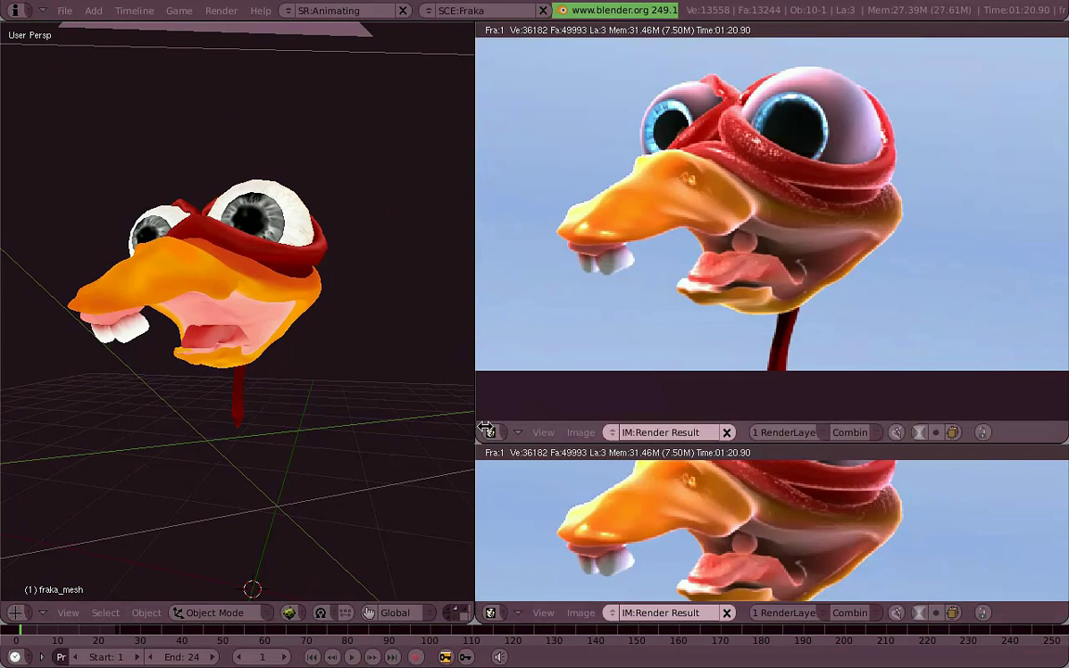
drag(484, 429, 401, 429)
right_click(501, 612)
click(496, 605)
click(414, 455)
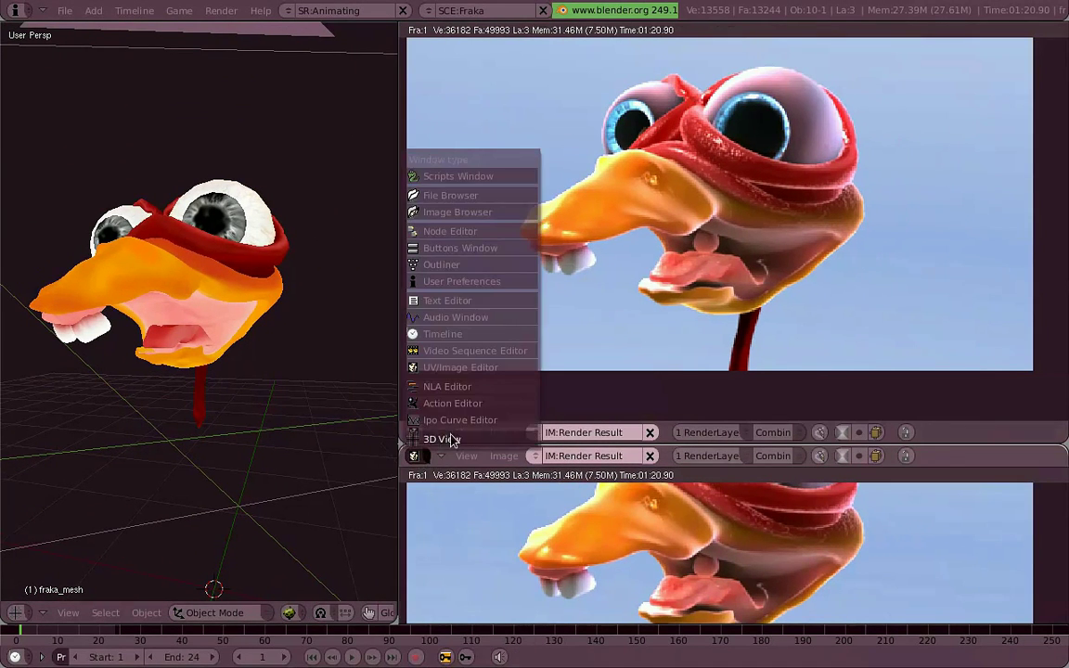
click(464, 248)
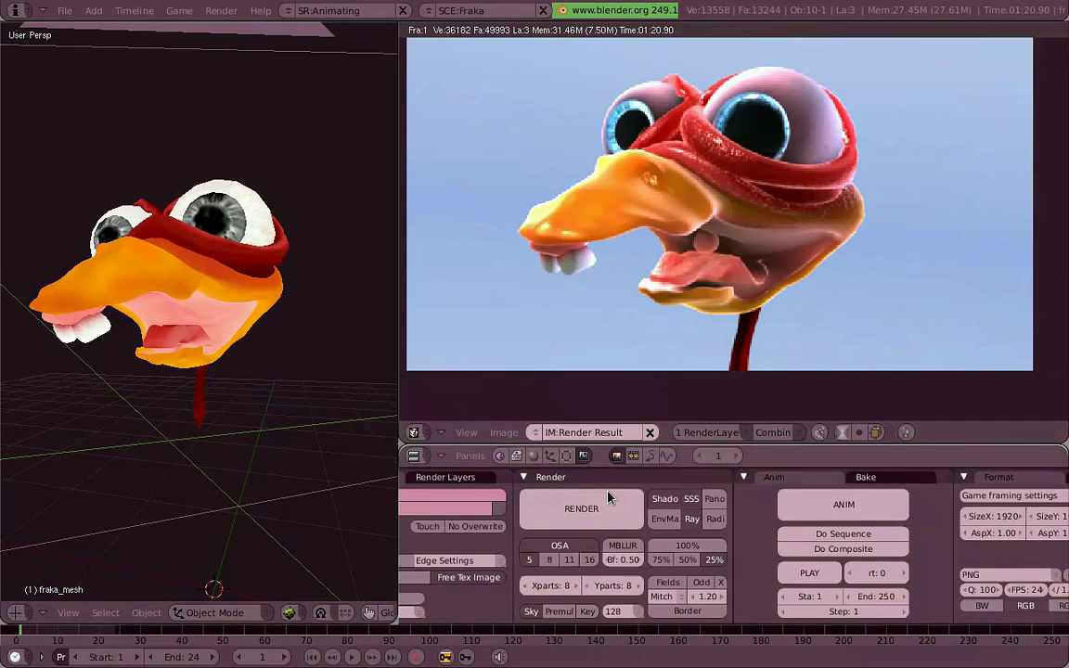
Step: Show fraka_mesh's Editing (F9) settings with its vertex colour layers, giving the area more height
click(572, 456)
ctrl+scroll(692, 505, down, 3)
ctrl+scroll(794, 546, up, 3)
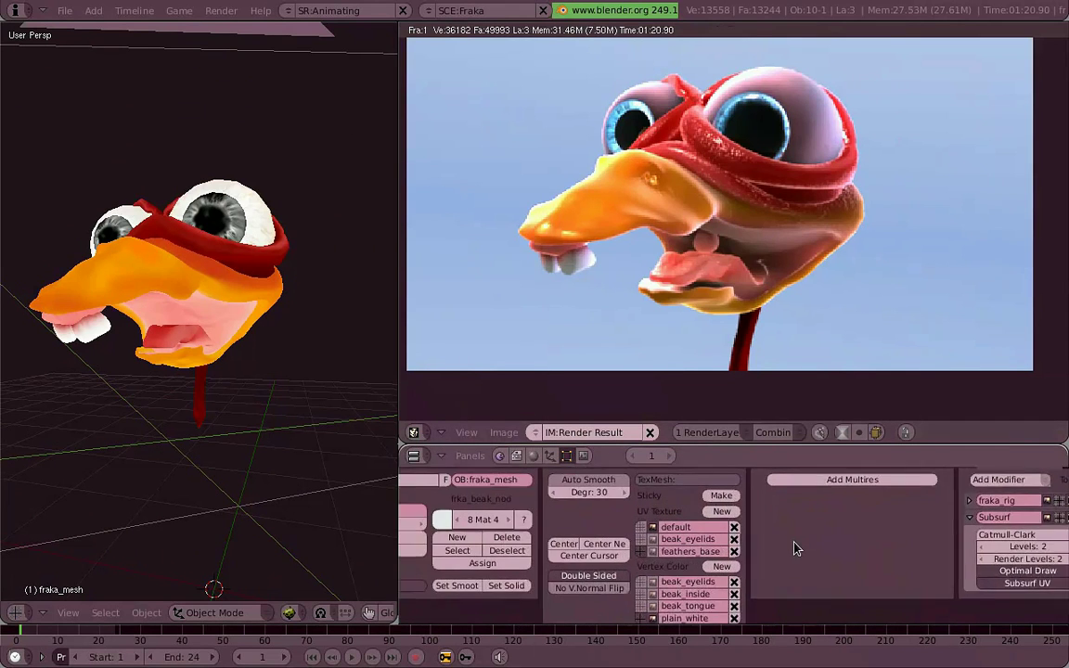
drag(766, 444, 770, 359)
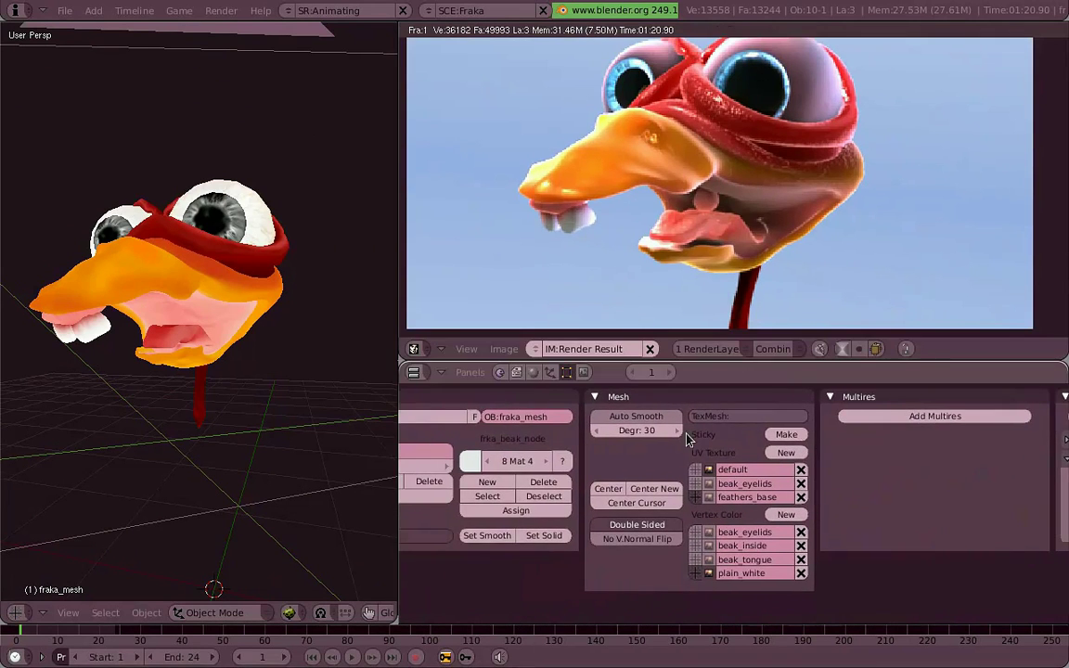
click(637, 525)
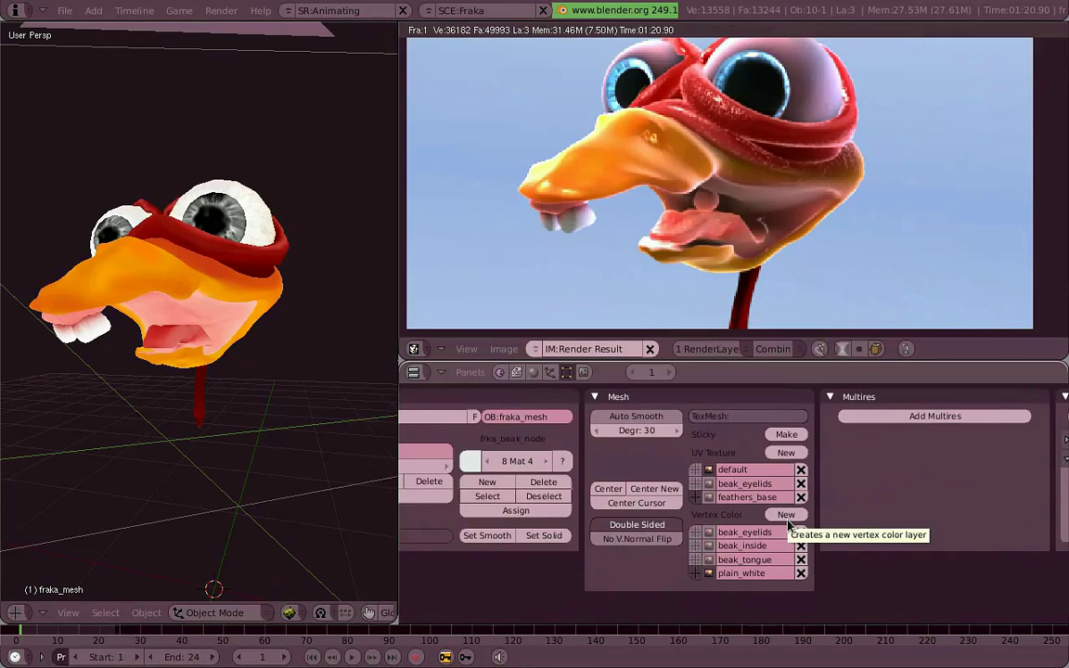
click(260, 613)
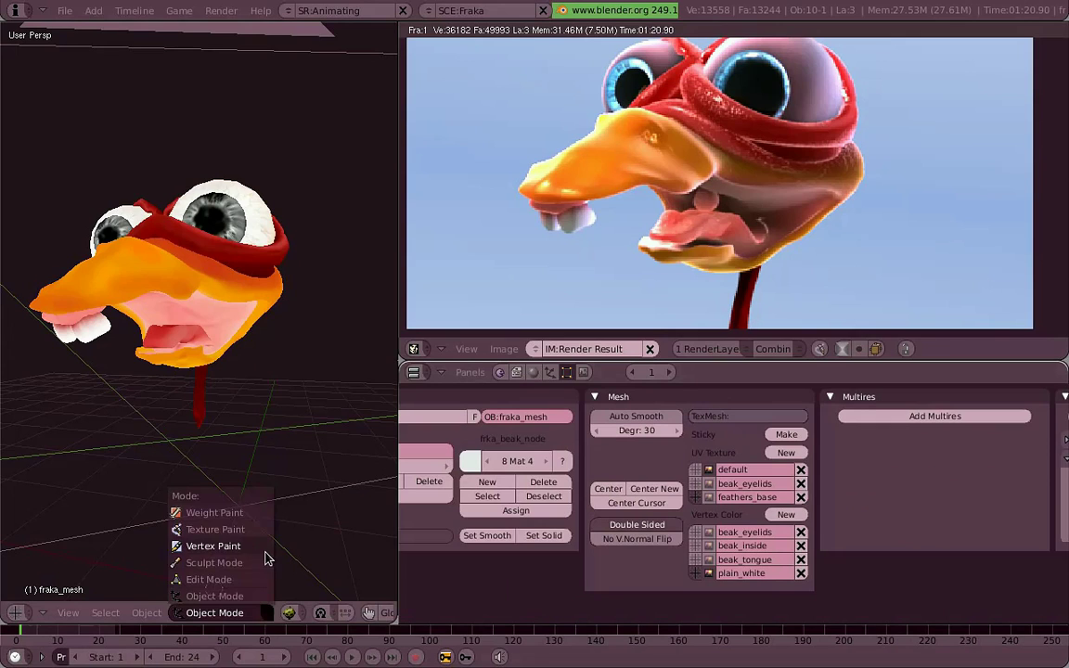
Step: Switch the head to Vertex Paint mode and show the View Properties panel
click(265, 553)
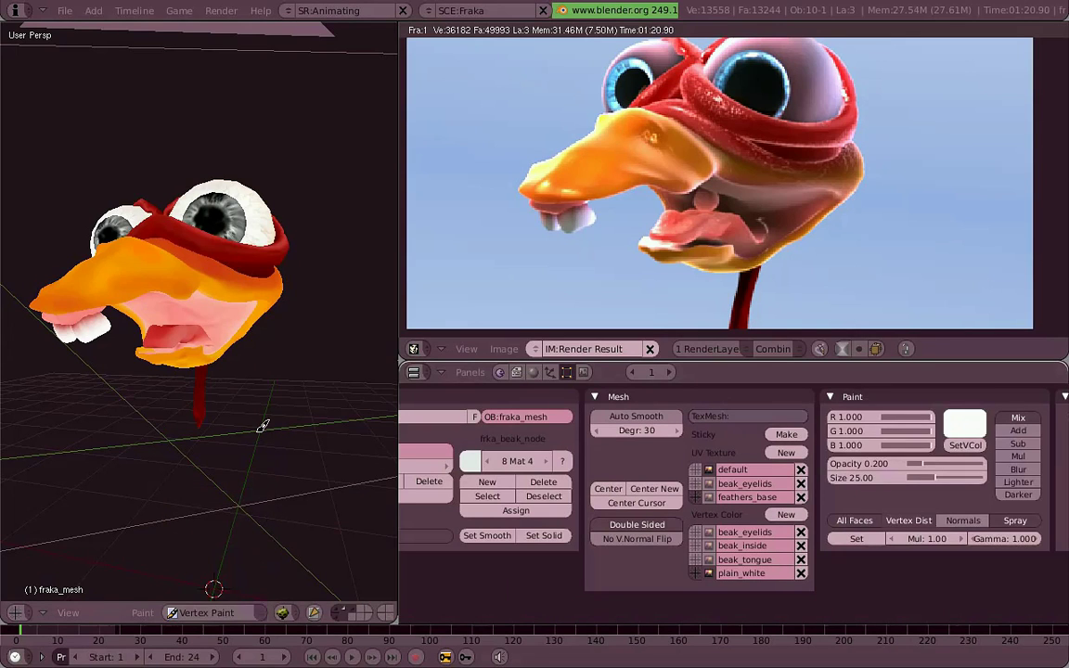
click(96, 614)
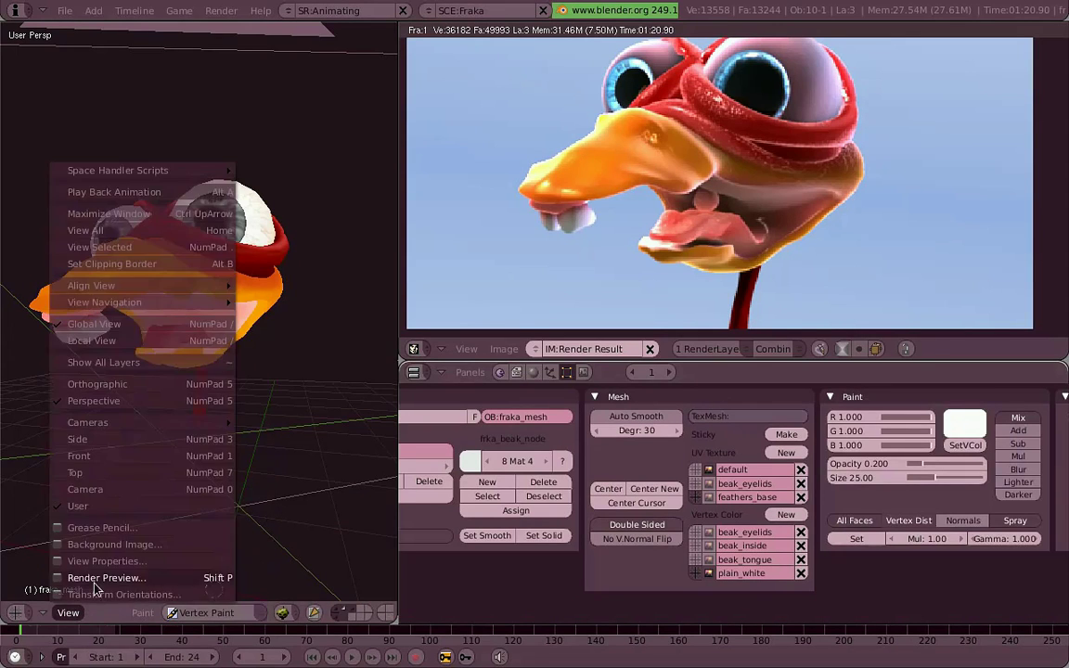
click(102, 557)
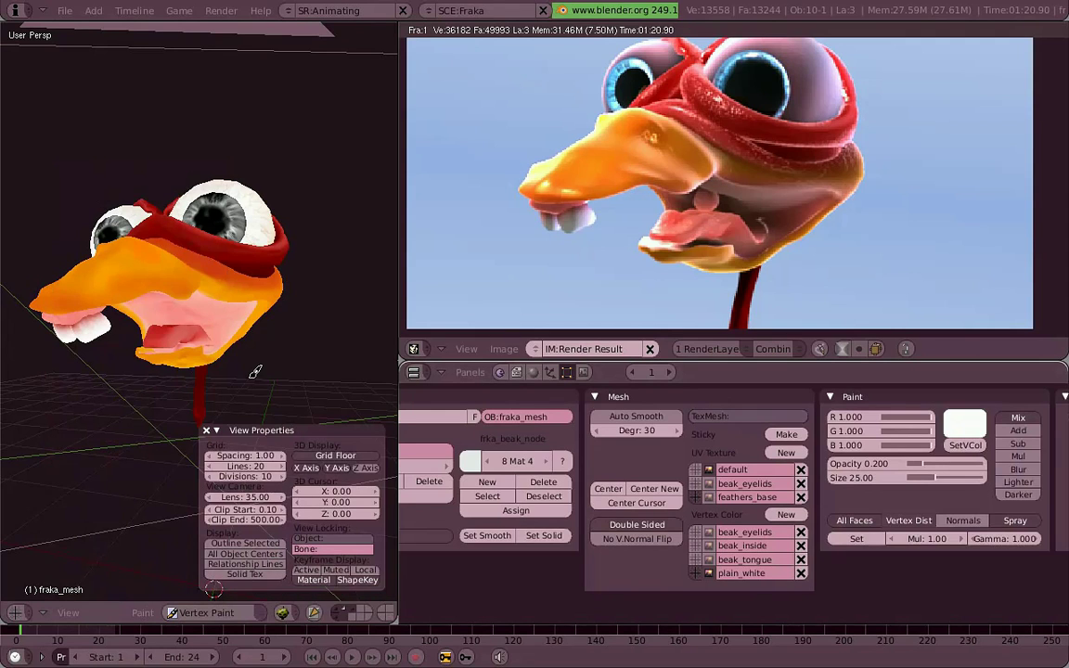
Step: Toggle Solid Tex shading to display the plain_white vertex colours, then open the paint colour picker
click(282, 613)
click(318, 567)
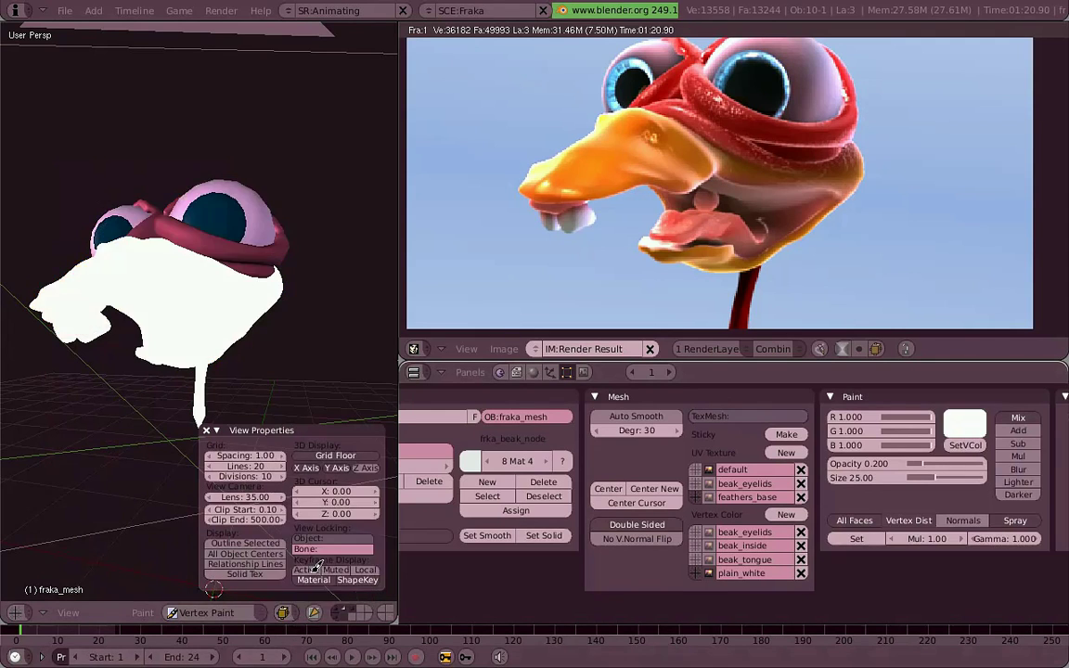
click(276, 577)
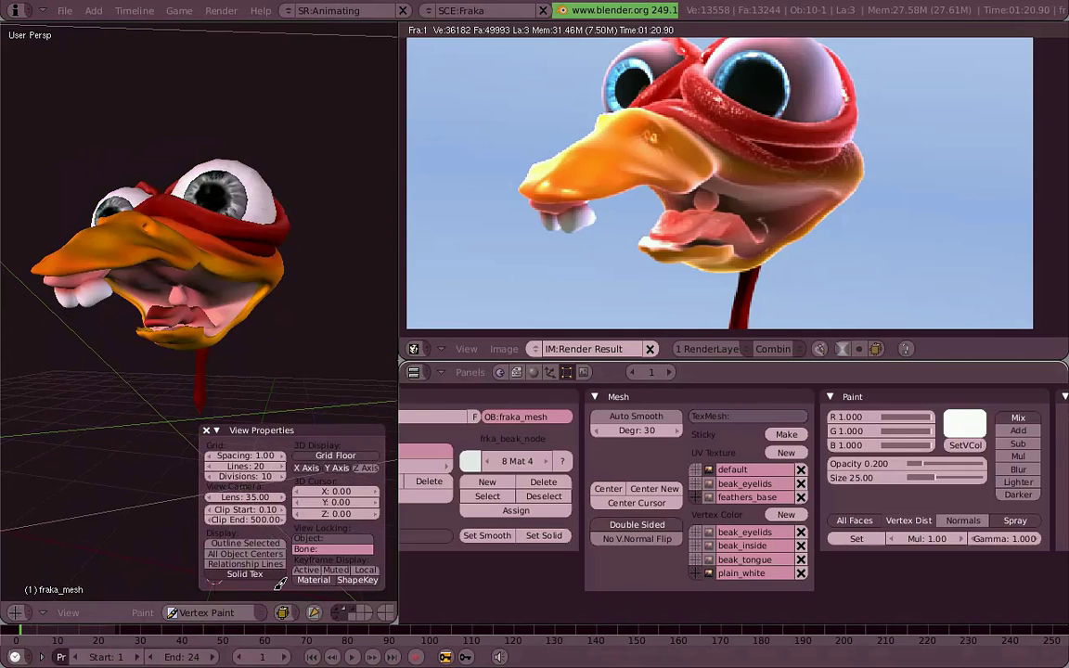
click(277, 577)
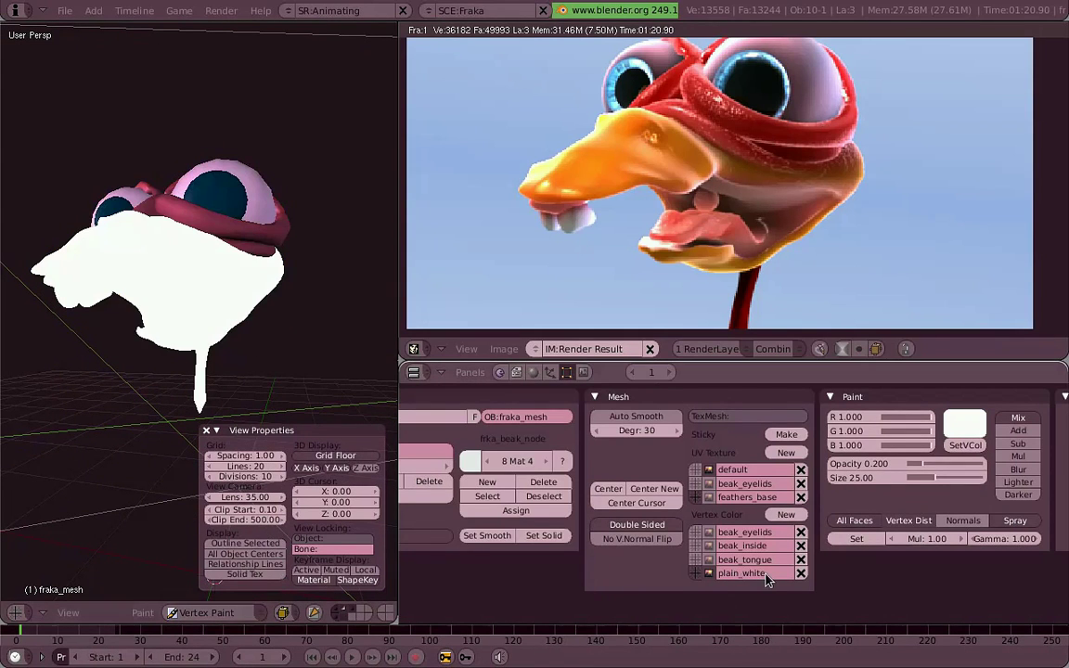
click(964, 425)
Step: Paint black strokes on the white head and check the result in textured view
click(733, 371)
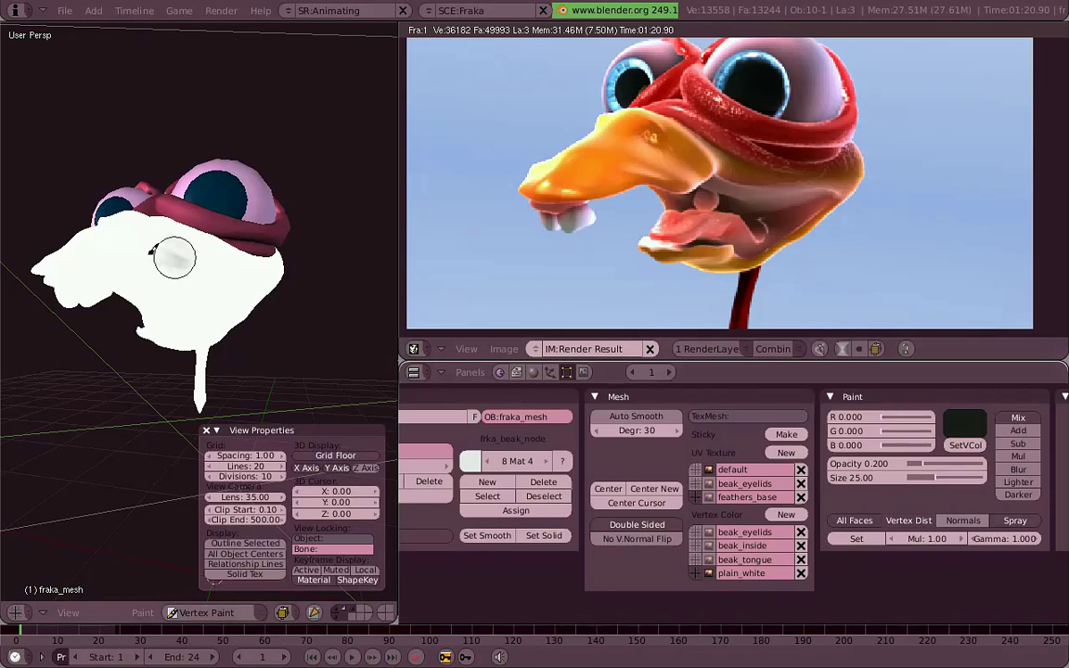
mouse_move(172, 255)
mouse_down()
mouse_move(119, 298)
mouse_move(208, 290)
mouse_move(155, 332)
mouse_move(179, 261)
mouse_move(107, 234)
mouse_move(100, 293)
mouse_move(143, 297)
mouse_up()
key(alt+z)
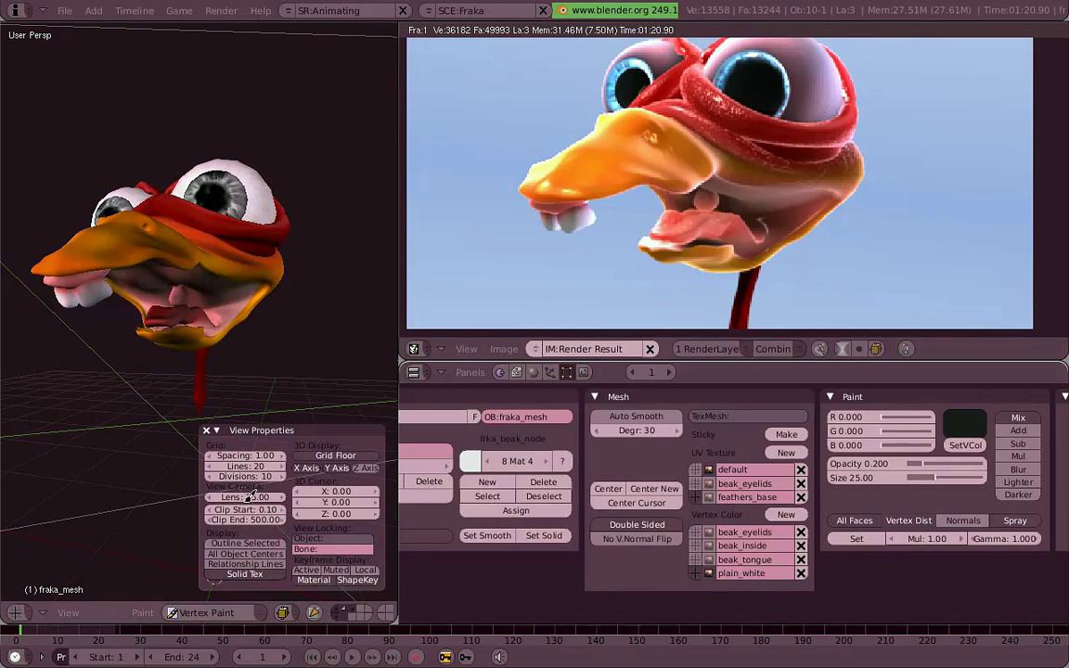
key(alt+z)
mouse_move(213, 390)
middle_down()
mouse_move(133, 312)
mouse_move(170, 319)
middle_up()
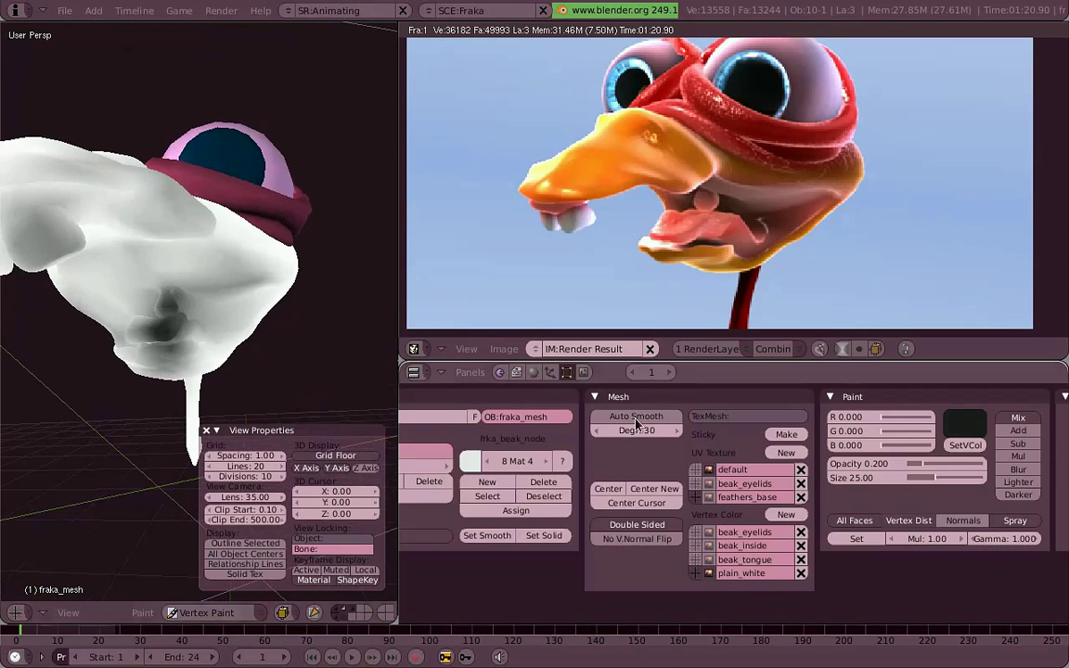
Step: Raise paint opacity to 1.000 and paint black shading over the chin, checking it textured
drag(918, 463, 983, 463)
mouse_move(185, 278)
mouse_down()
mouse_move(163, 341)
mouse_move(146, 267)
mouse_up()
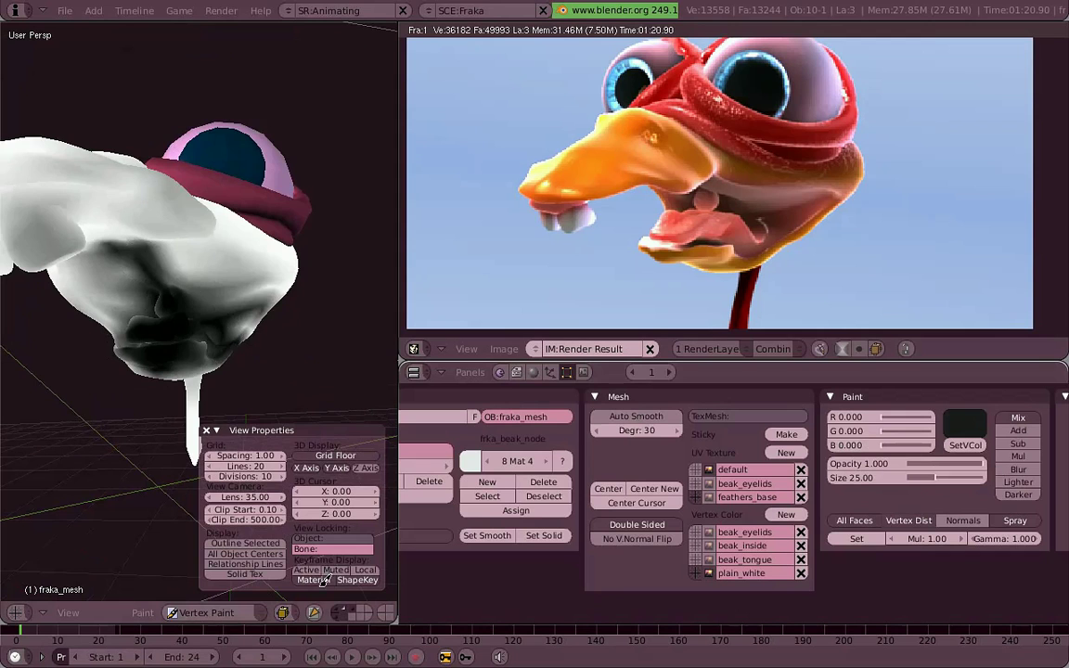
key(alt+z)
mouse_move(146, 267)
middle_down()
mouse_move(183, 345)
mouse_move(141, 267)
mouse_move(199, 343)
middle_up()
key(alt+z)
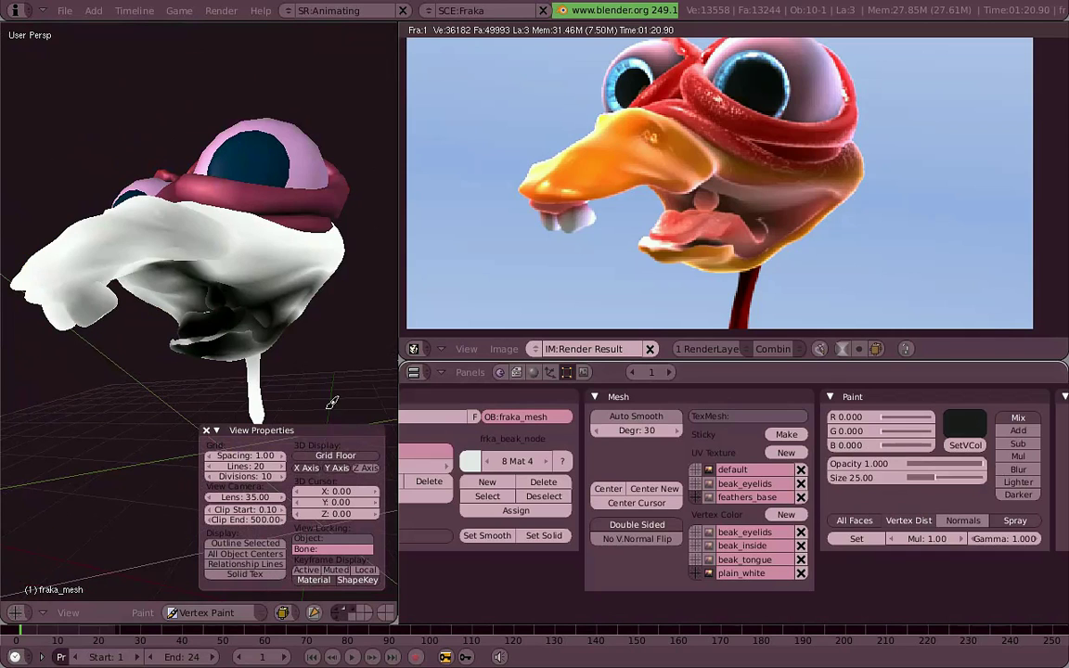
Step: Pick white as the paint colour and fill the whole layer with it using Set
click(965, 423)
click(732, 256)
click(872, 538)
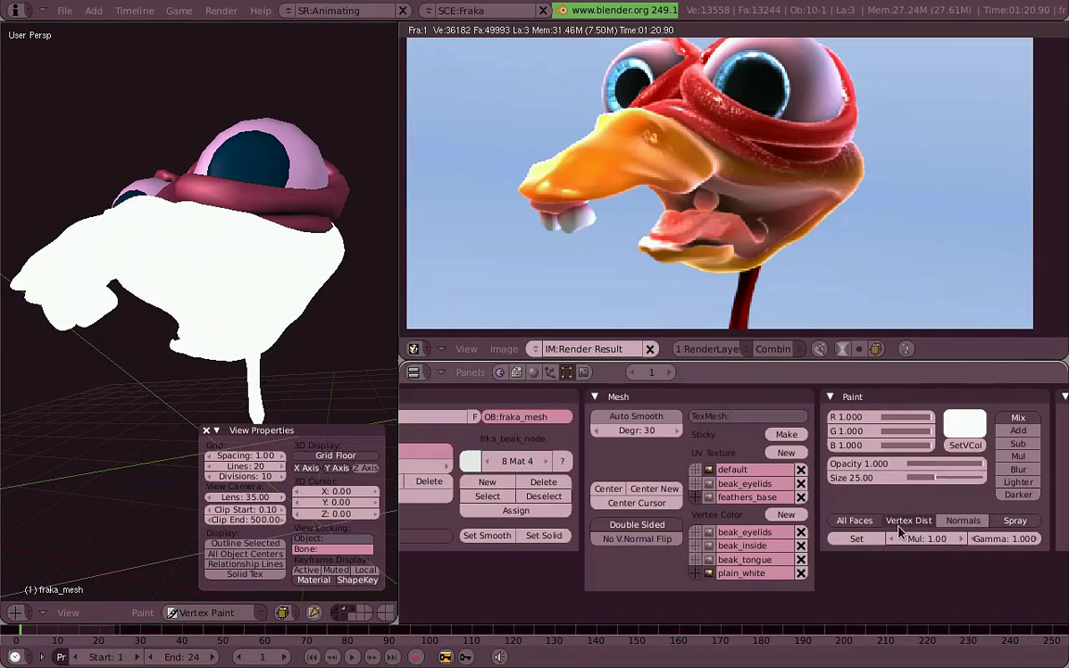
Step: Show the duck textured and activate the beak_tongue vertex colour layer, zooming in on the tongue
click(282, 612)
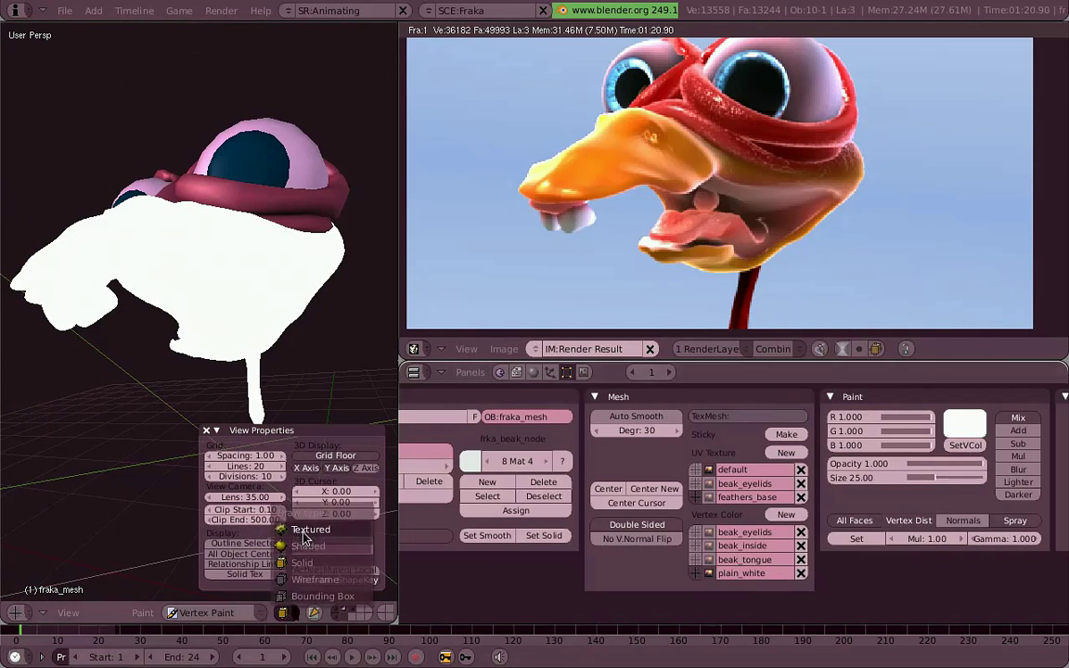
click(287, 480)
mouse_move(274, 326)
middle_down()
mouse_move(250, 297)
mouse_move(279, 334)
middle_up()
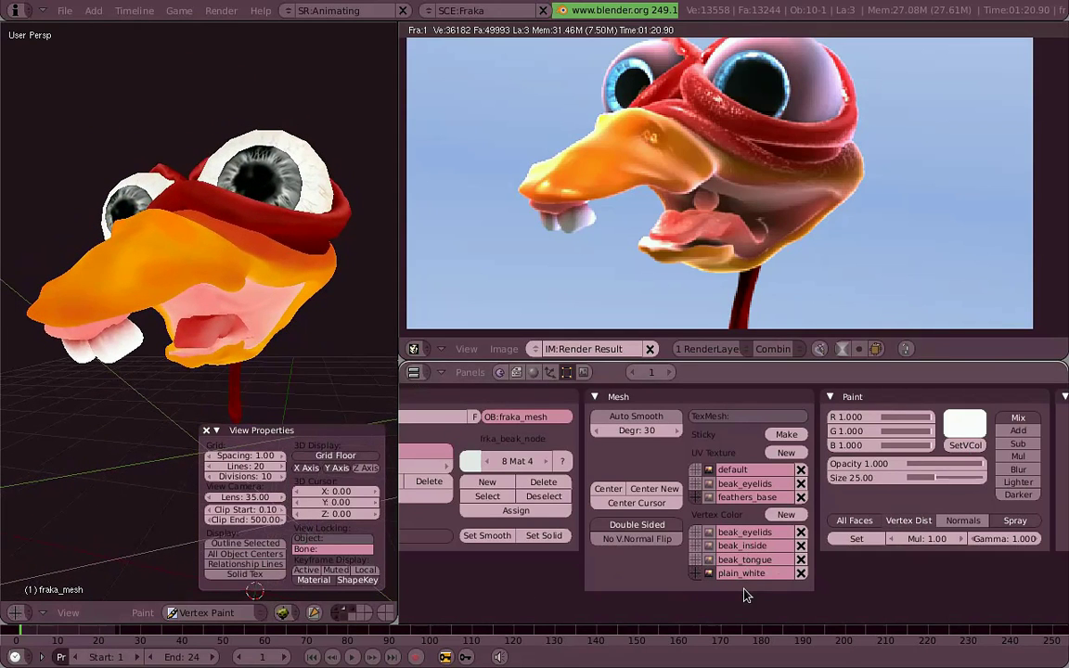
click(705, 568)
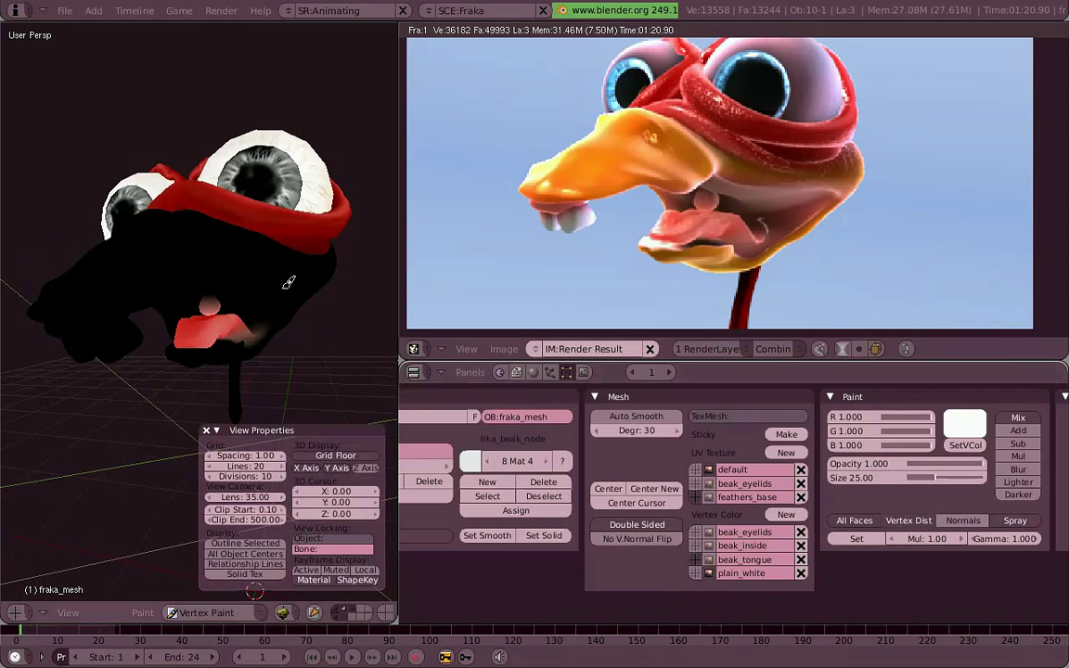
scroll(185, 389, up, 3)
middle_drag(185, 390, 208, 331)
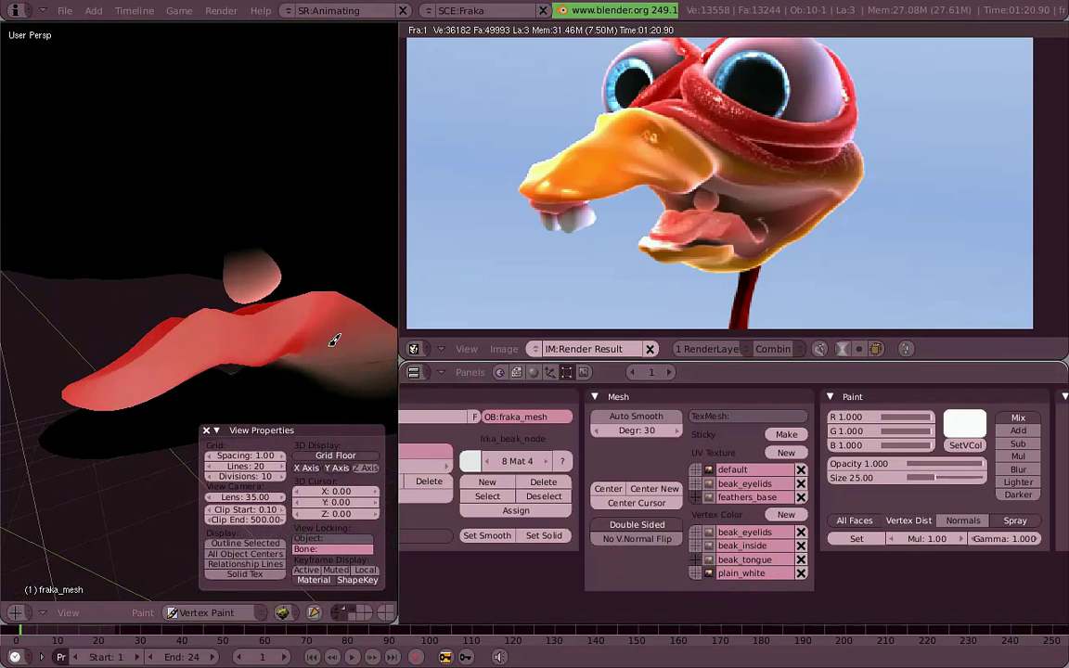
middle_drag(334, 341, 147, 305)
scroll(147, 305, down, 3)
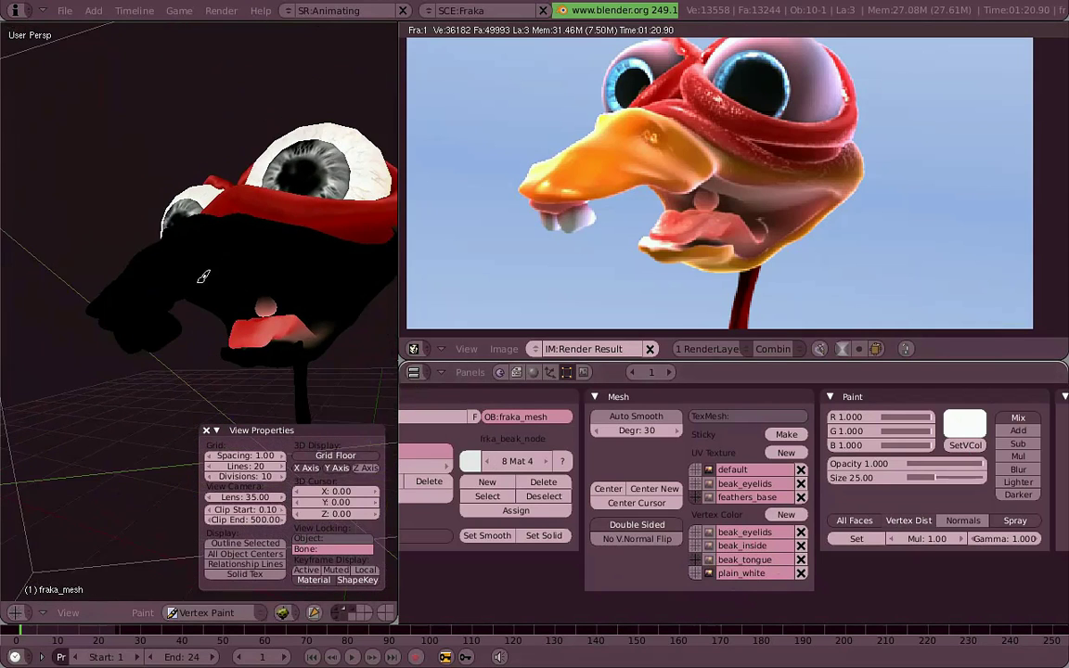
Step: Activate the beak_inside vertex colour layer and orbit to inspect the beak's underside and eyes
click(704, 550)
mouse_move(209, 272)
middle_down()
mouse_move(249, 206)
mouse_move(184, 231)
mouse_move(221, 293)
mouse_move(195, 278)
mouse_move(291, 317)
mouse_move(278, 380)
mouse_move(159, 234)
middle_up()
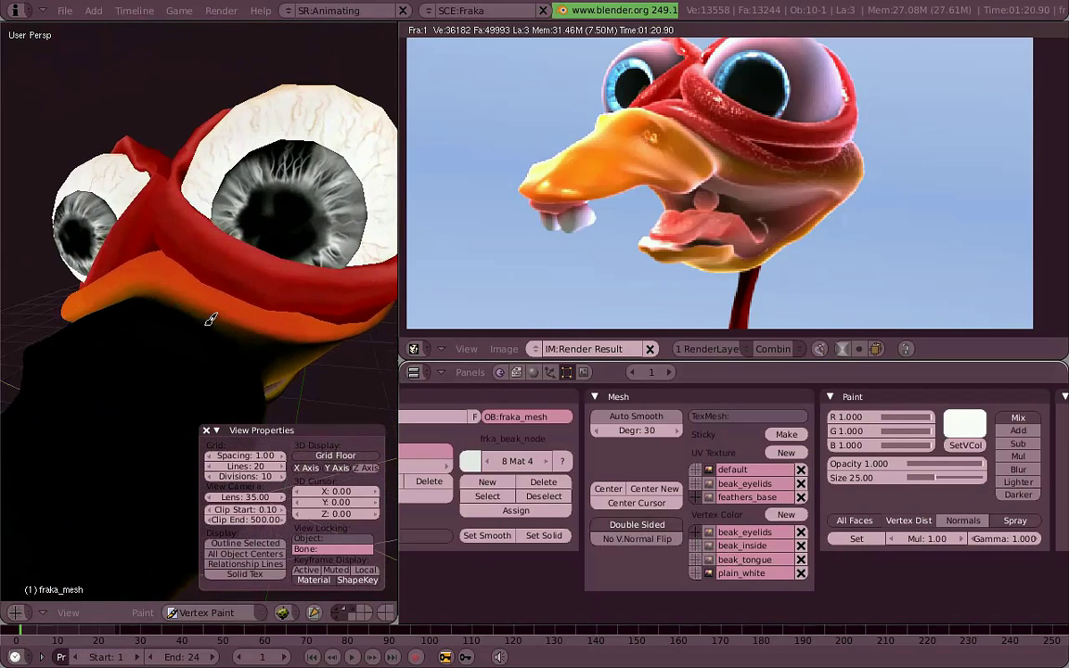
mouse_move(245, 291)
middle_down()
mouse_move(173, 334)
mouse_move(282, 181)
mouse_move(247, 217)
mouse_move(111, 214)
mouse_move(252, 325)
middle_up()
mouse_move(306, 374)
middle_down()
mouse_move(138, 360)
mouse_move(214, 362)
middle_up()
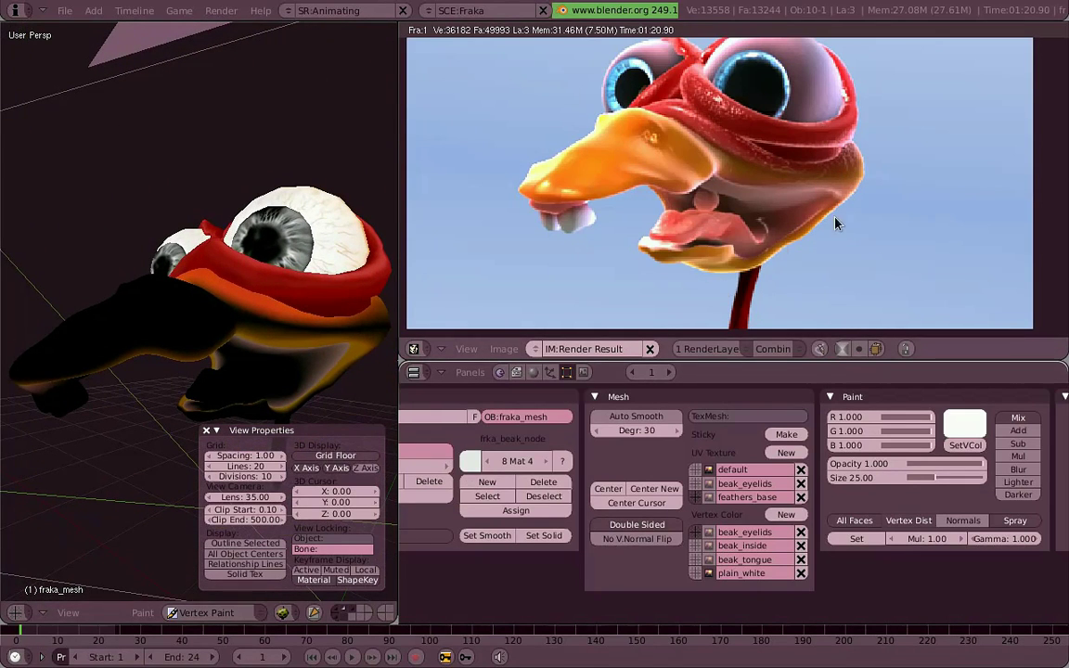
mouse_move(210, 282)
middle_down()
mouse_move(186, 306)
mouse_move(210, 282)
mouse_move(214, 418)
middle_up()
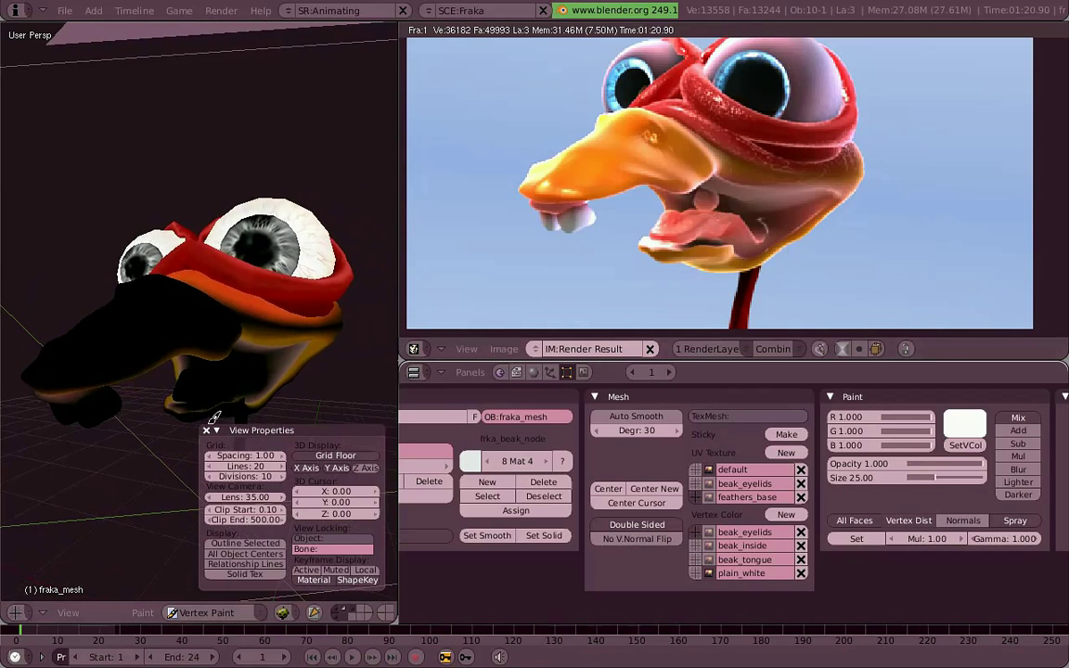
Step: Close View Properties, preview the beak_eyelids layer, restore textured colours, and show the Shading (F5) buttons
click(206, 429)
click(703, 571)
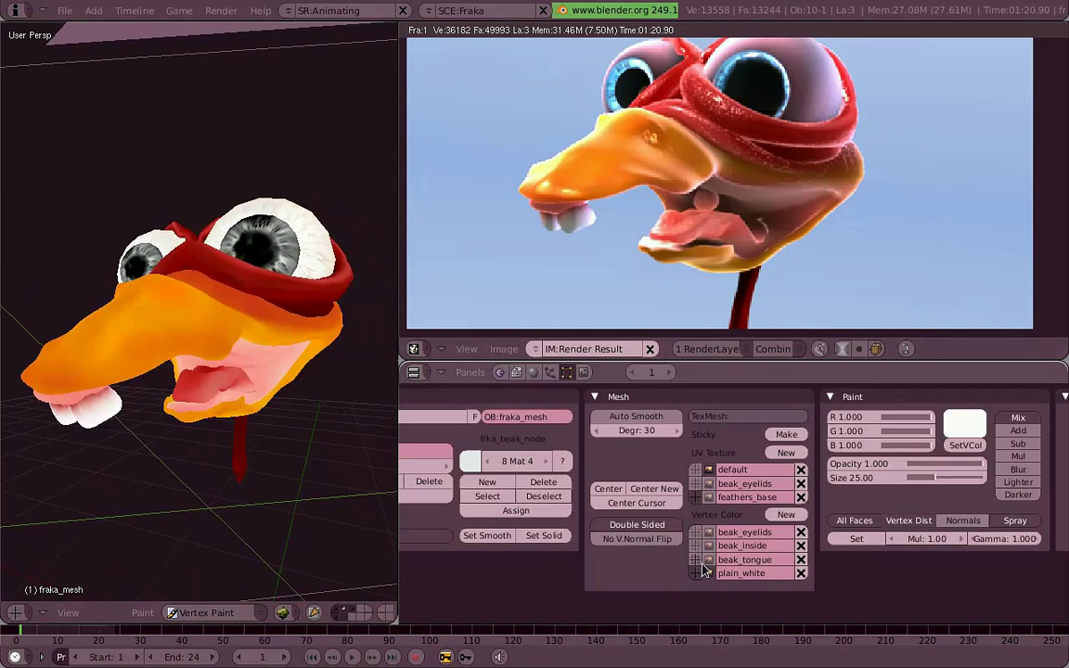
click(703, 533)
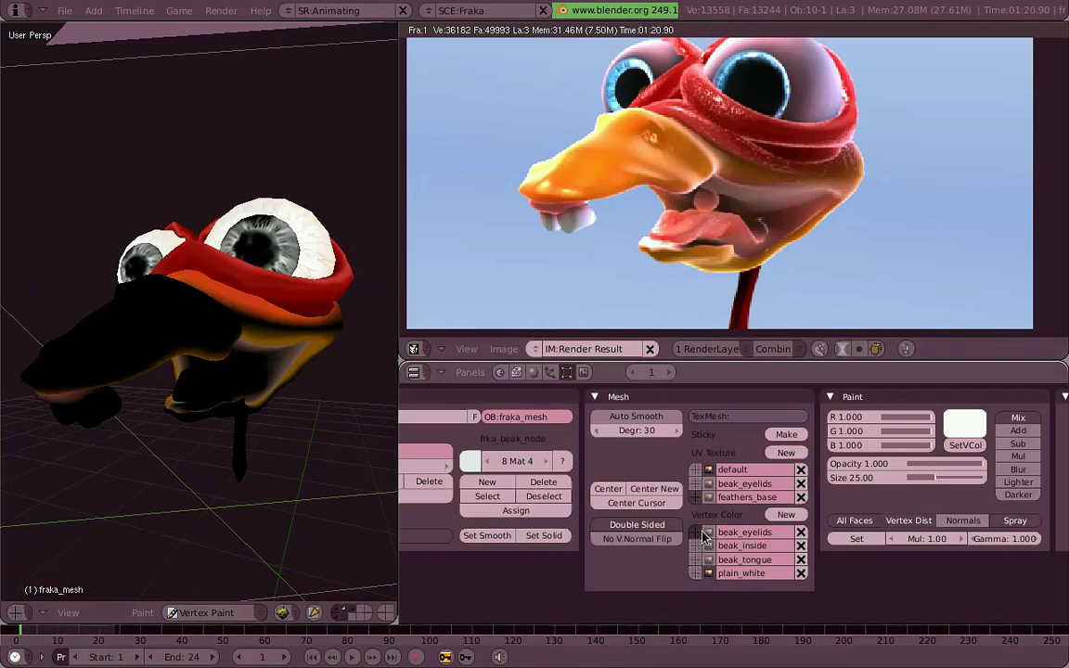
click(702, 545)
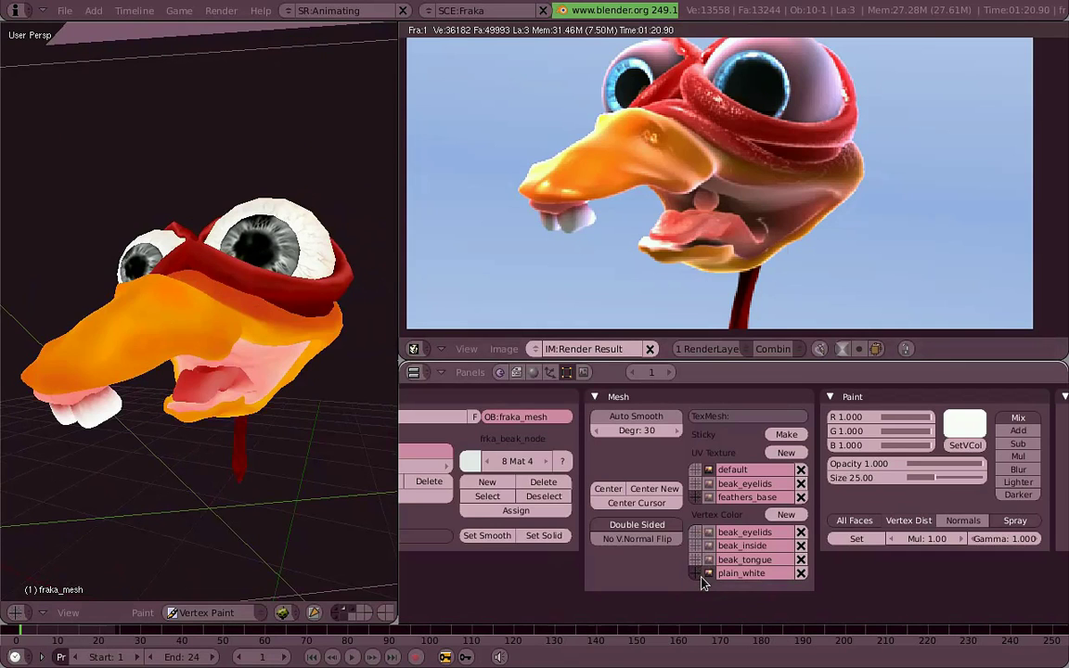
click(534, 372)
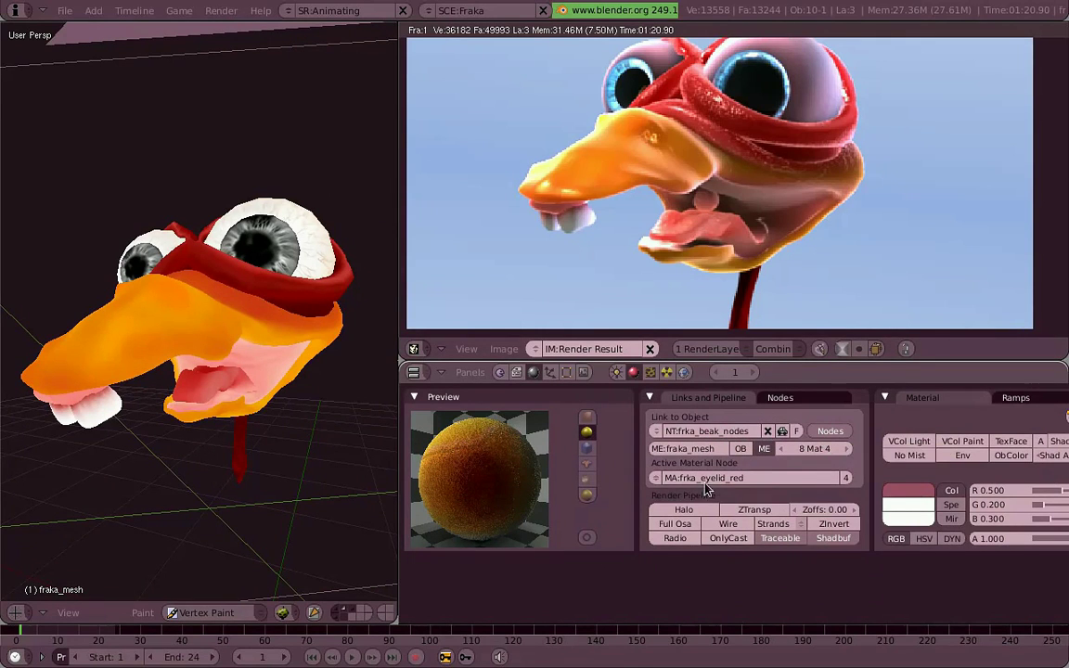
Step: Browse frka_beak_nodes' material node list and bring up the render area's editor type menu
click(658, 478)
click(415, 350)
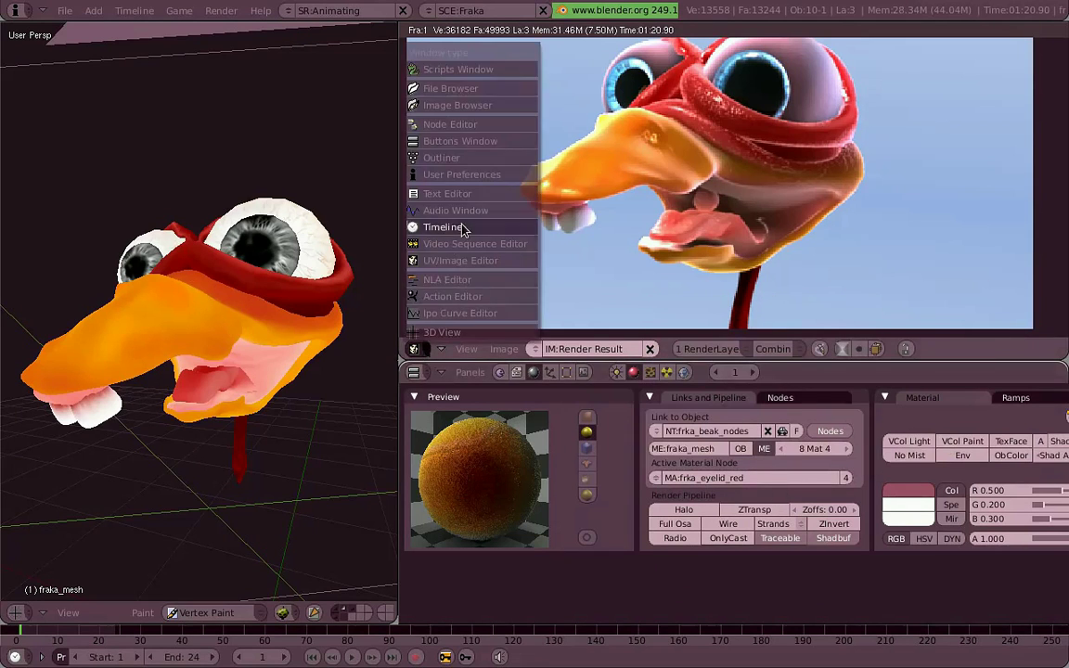
Step: Turn the render area into the Node Editor, maximise it to view the Mix nodes, then restore
click(422, 118)
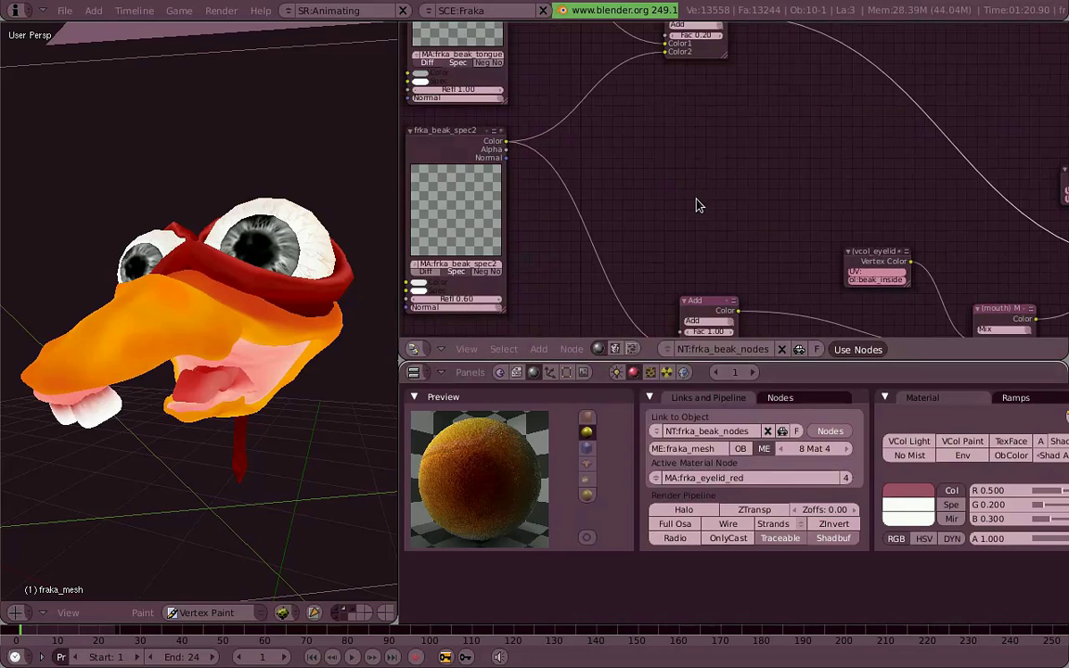
key(ctrl+Up)
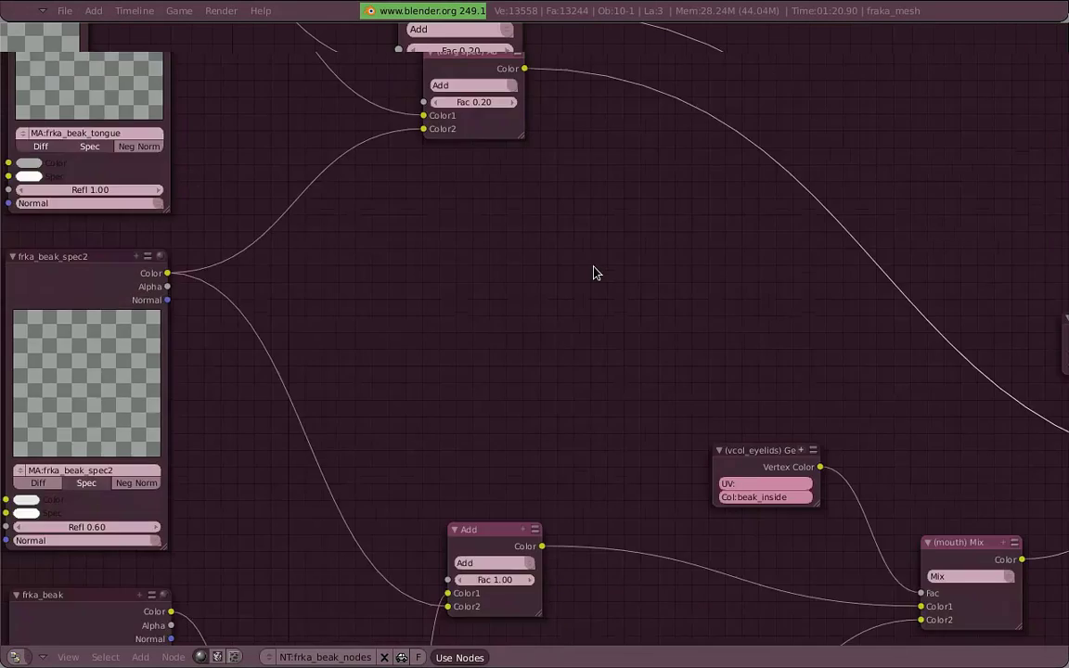
scroll(593, 272, down, 3)
middle_drag(663, 377, 615, 93)
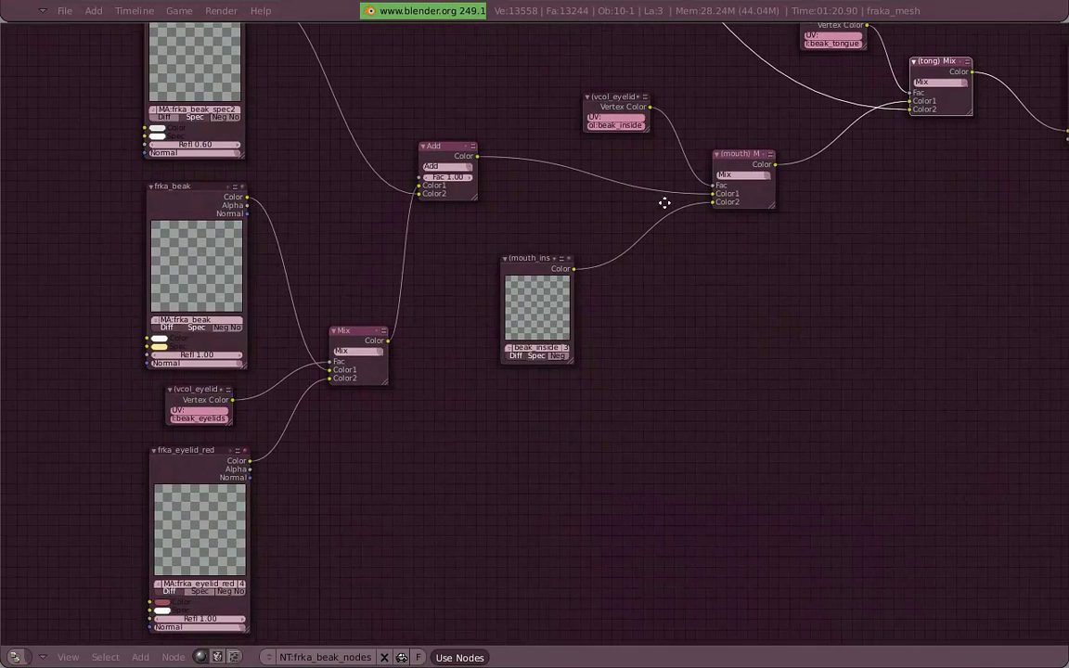
key(ctrl+Down)
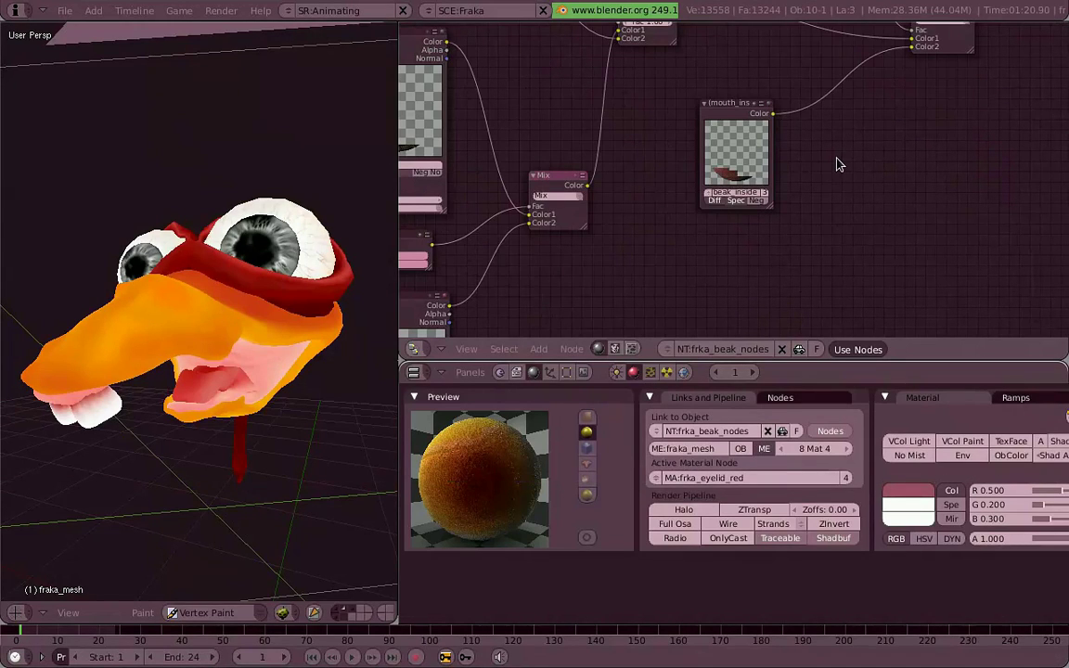
Step: Maximise the node tree again to inspect the tongue nodes and select the Output node
key(ctrl+Up)
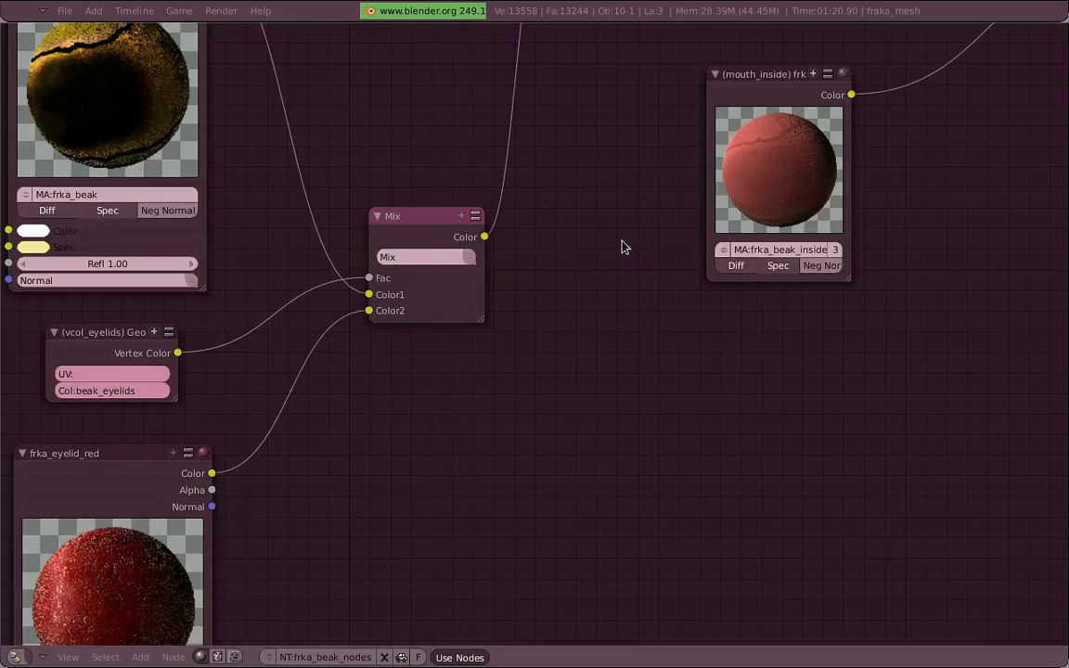
scroll(623, 243, down, 3)
middle_drag(737, 145, 731, 493)
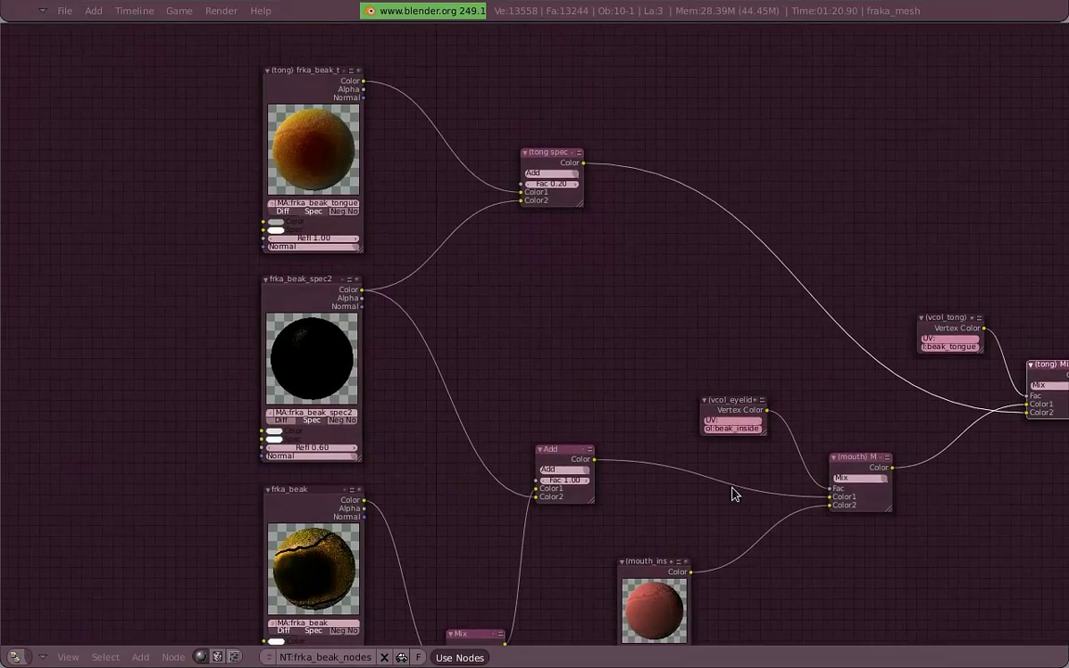
mouse_move(968, 493)
middle_down()
mouse_move(687, 436)
mouse_move(619, 437)
middle_up()
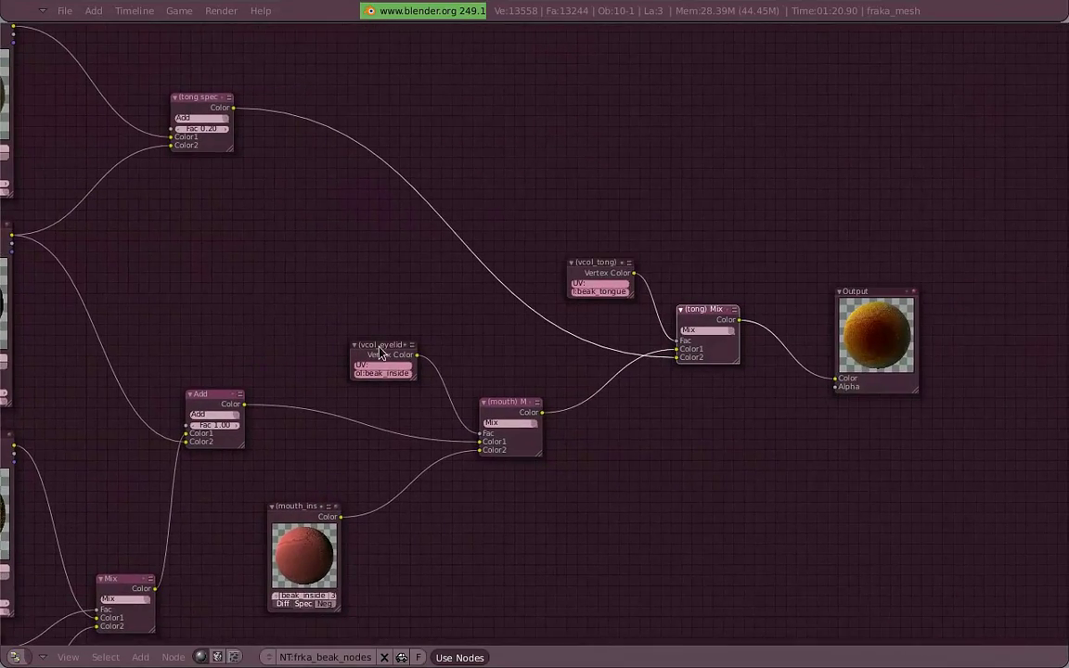
scroll(183, 260, down, 2)
click(910, 351)
key(ctrl+Up)
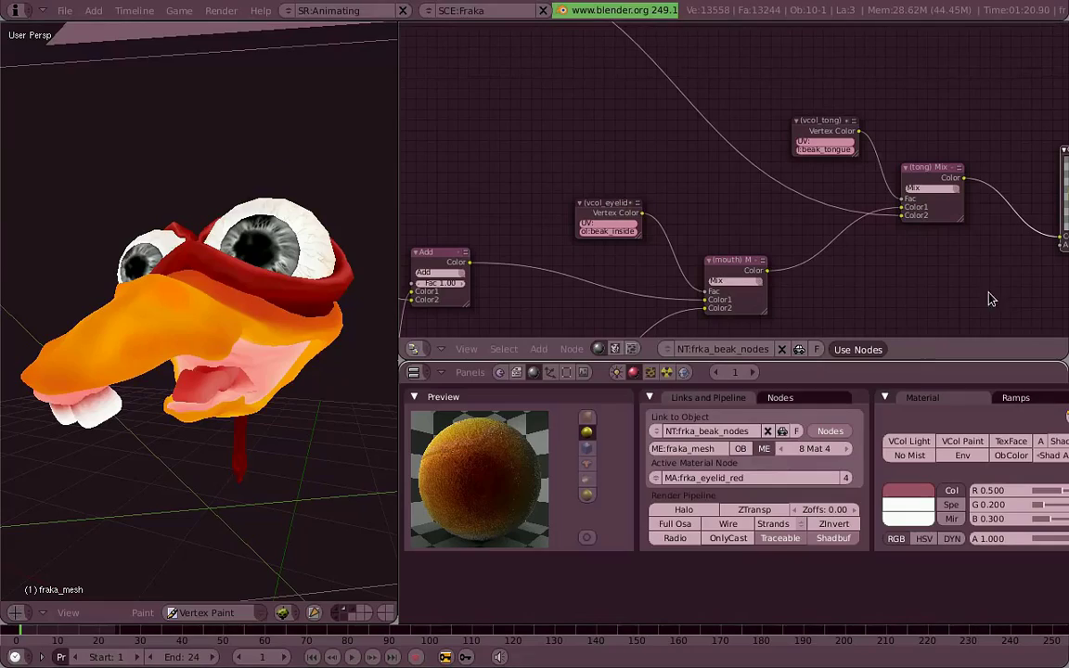
Step: Maximise once more and look over the left material nodes and the tongue specular nodes
key(ctrl+Up)
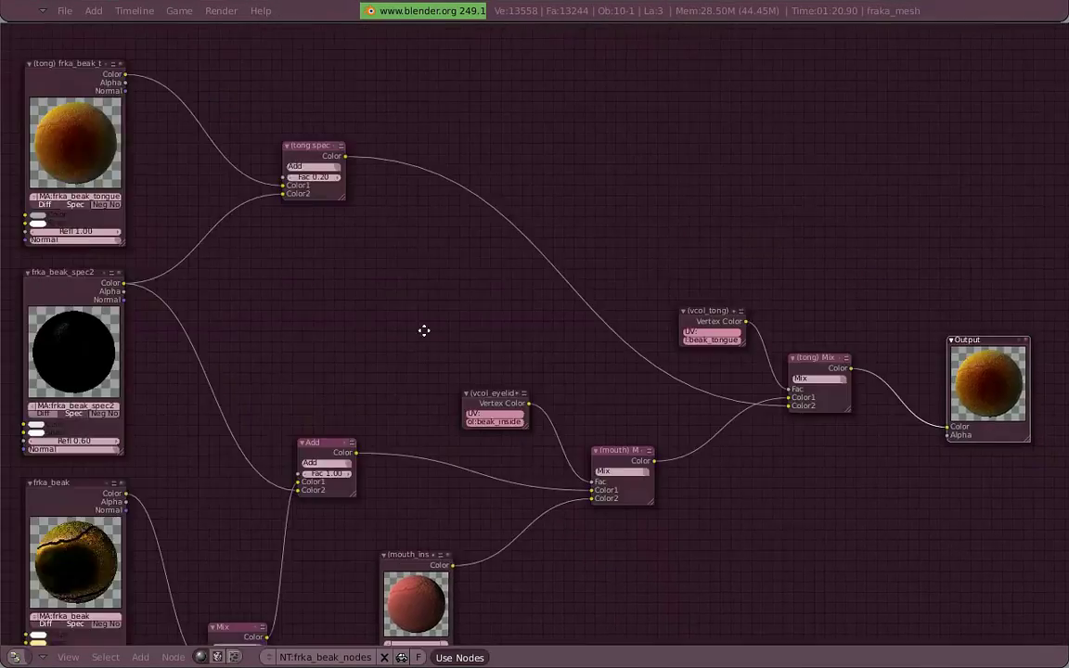
middle_drag(422, 331, 627, 370)
scroll(627, 373, up, 4)
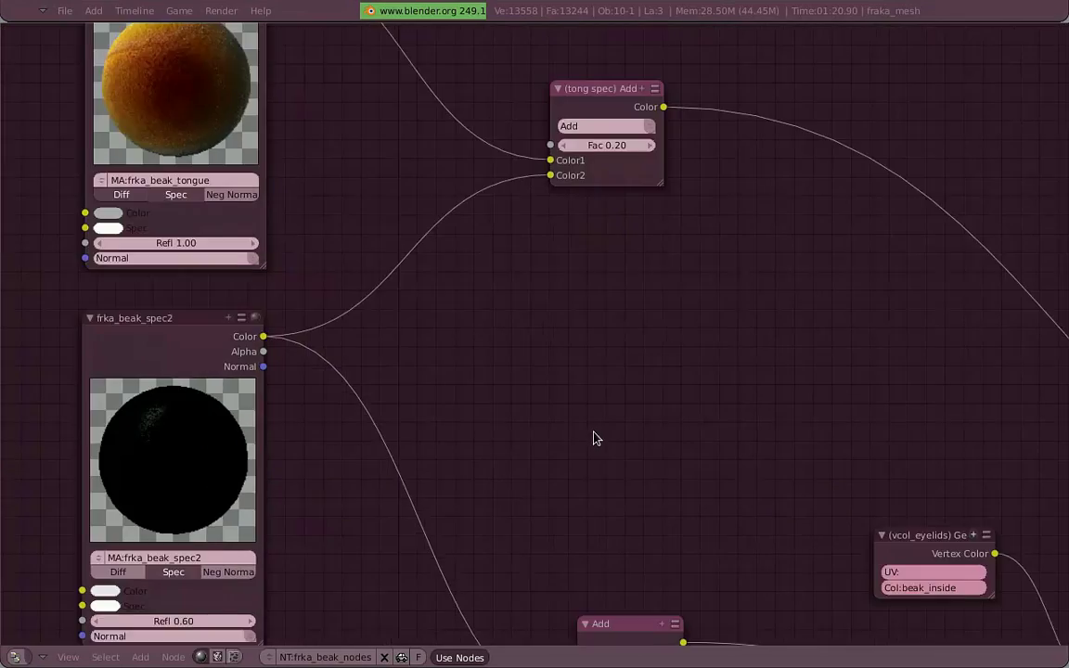
mouse_move(594, 436)
middle_down()
mouse_move(739, 158)
mouse_move(662, 320)
mouse_move(678, 101)
mouse_move(686, 113)
mouse_move(536, 277)
middle_up()
Step: Collapse the Preview and SSS panels and drag the Map Input tab into its own panel
key(ctrl+Down)
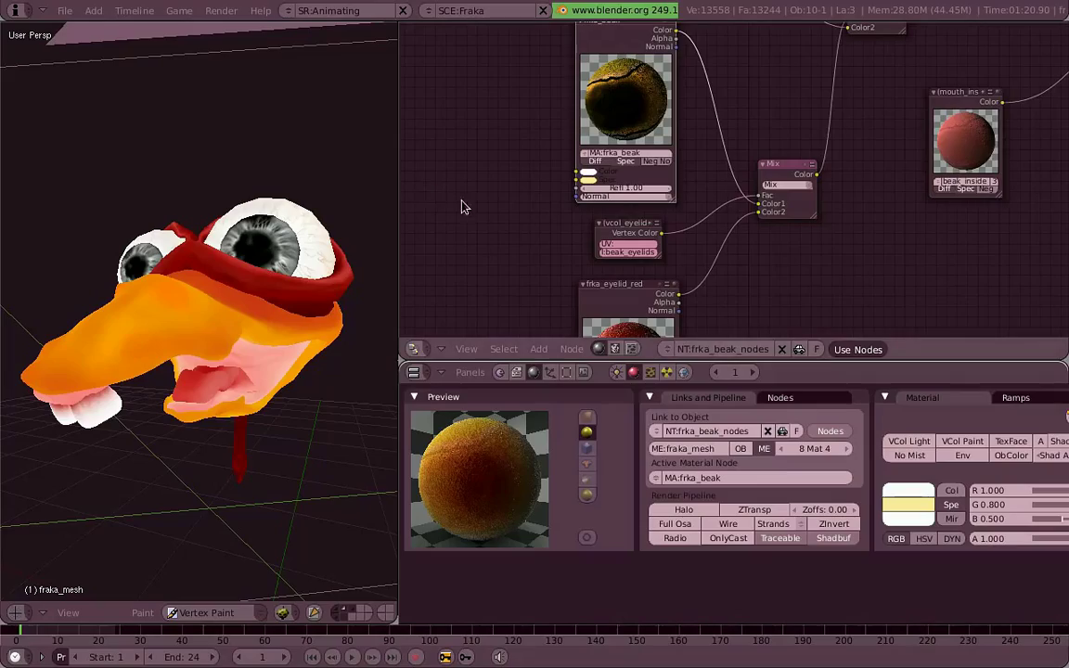
middle_drag(722, 148, 589, 163)
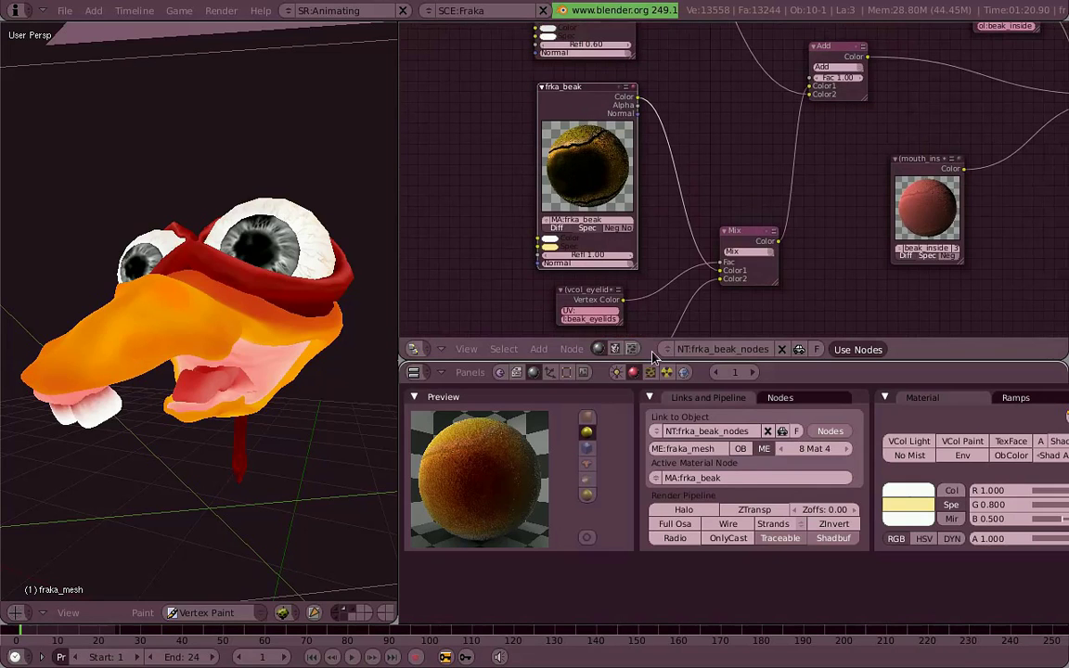
click(420, 398)
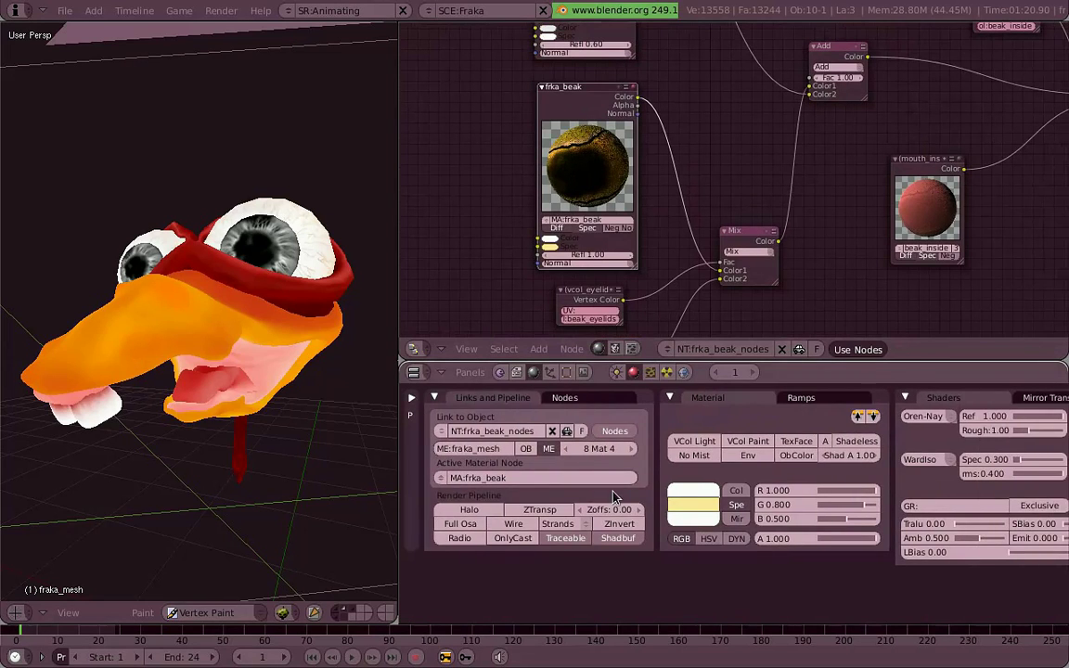
scroll(615, 501, right, 3)
scroll(742, 473, right, 2)
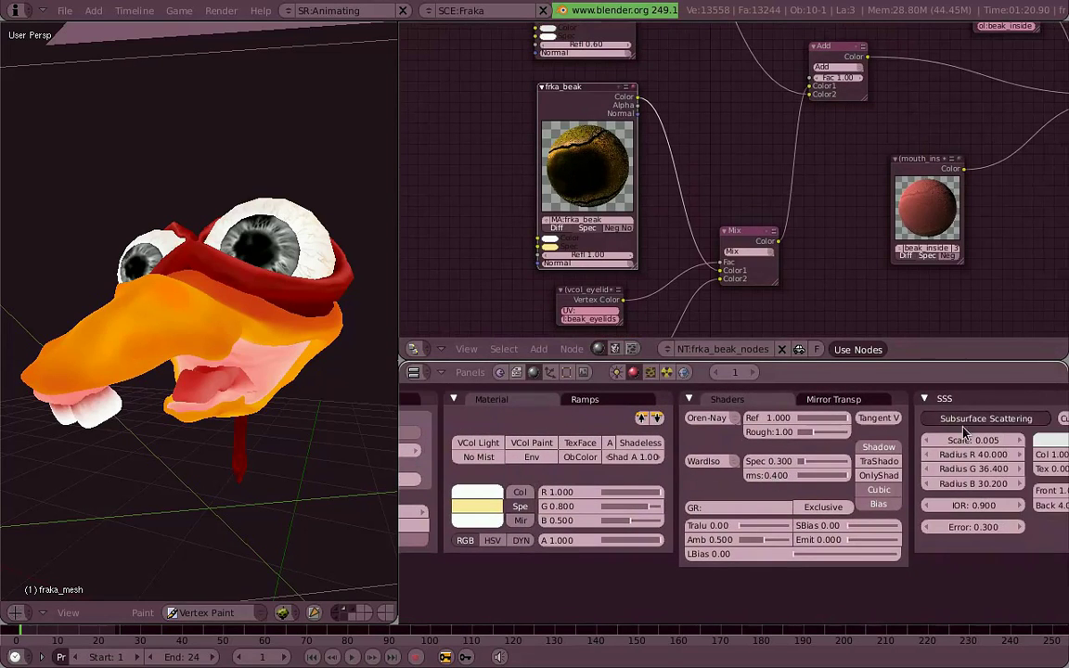
click(924, 398)
scroll(687, 438, right, 5)
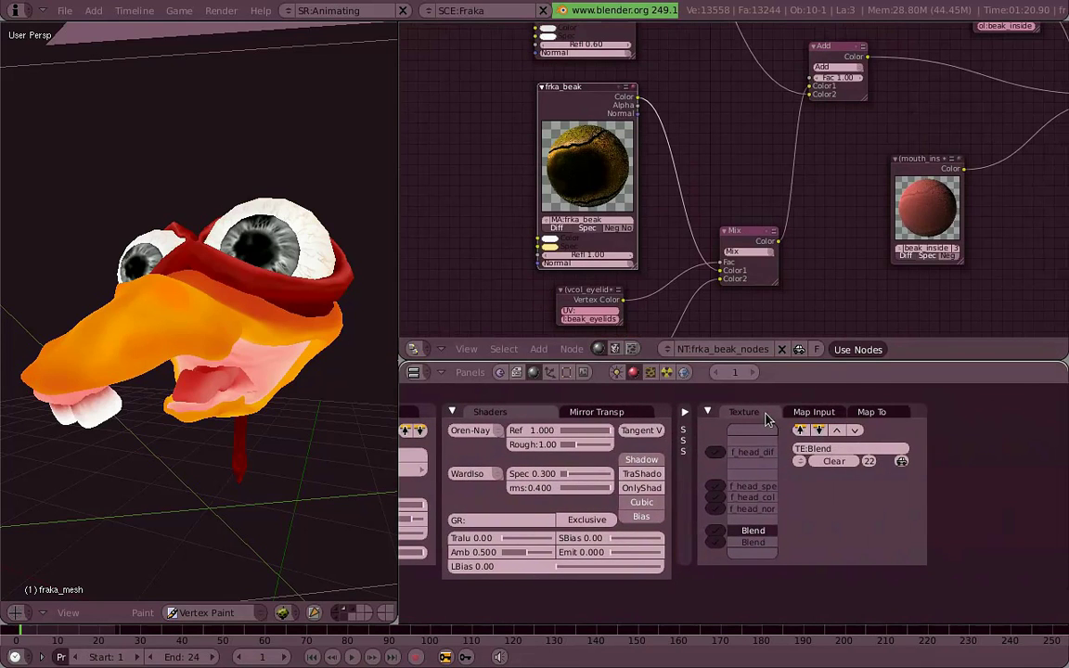
drag(814, 411, 928, 422)
mouse_move(798, 503)
middle_down()
mouse_move(726, 424)
mouse_move(770, 497)
mouse_move(839, 477)
middle_up()
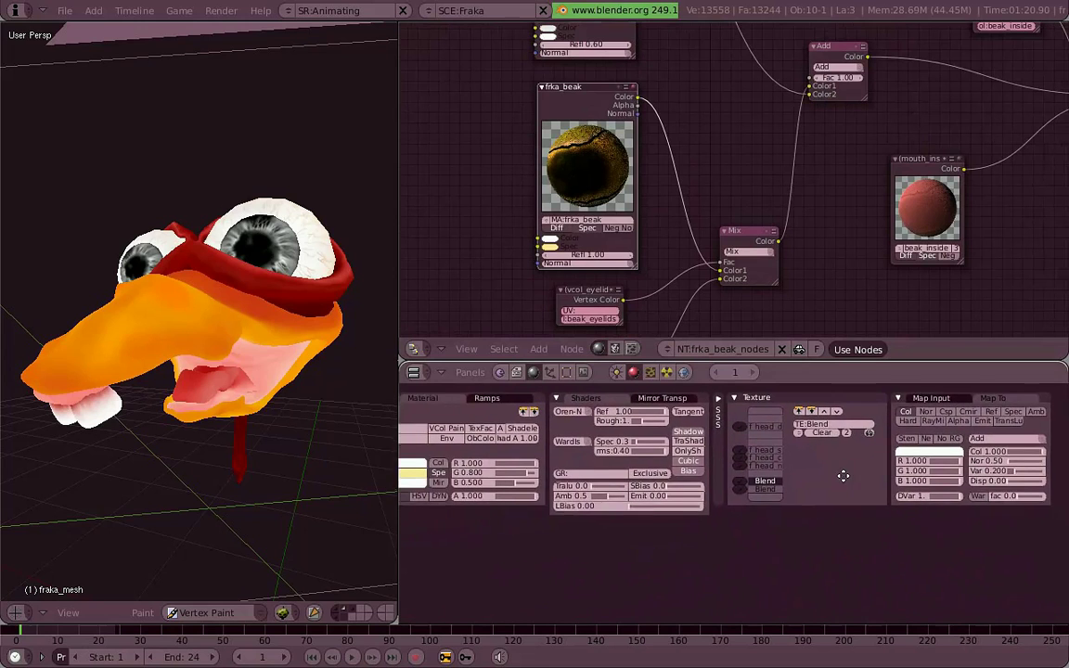
Step: Split the buttons window and make the lower area show the Texture buttons
right_click(406, 545)
click(405, 540)
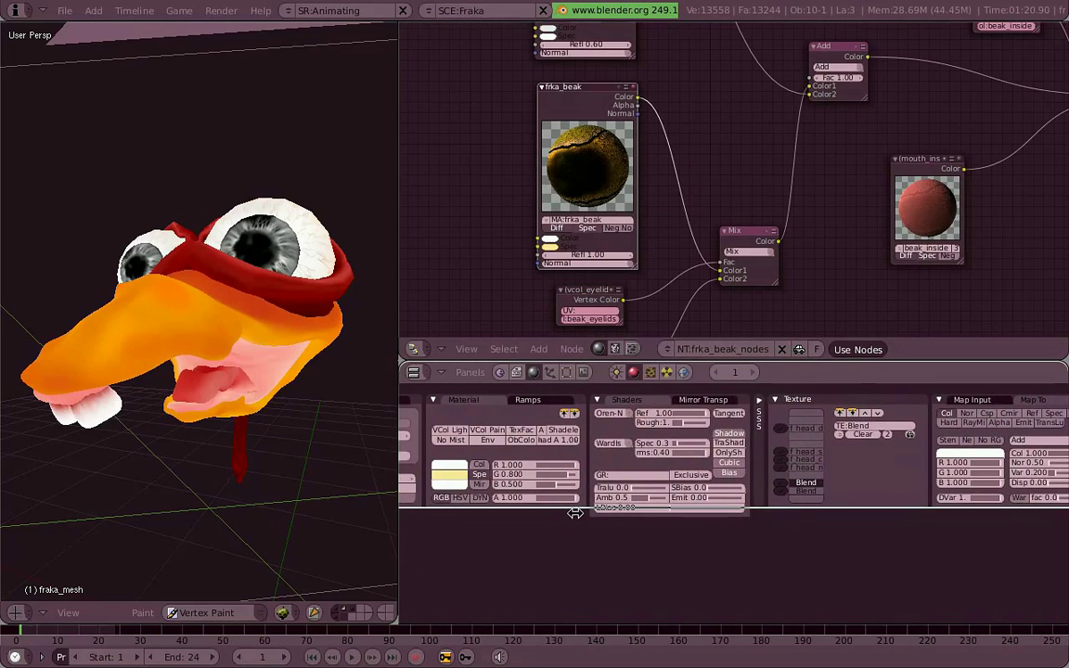
click(573, 508)
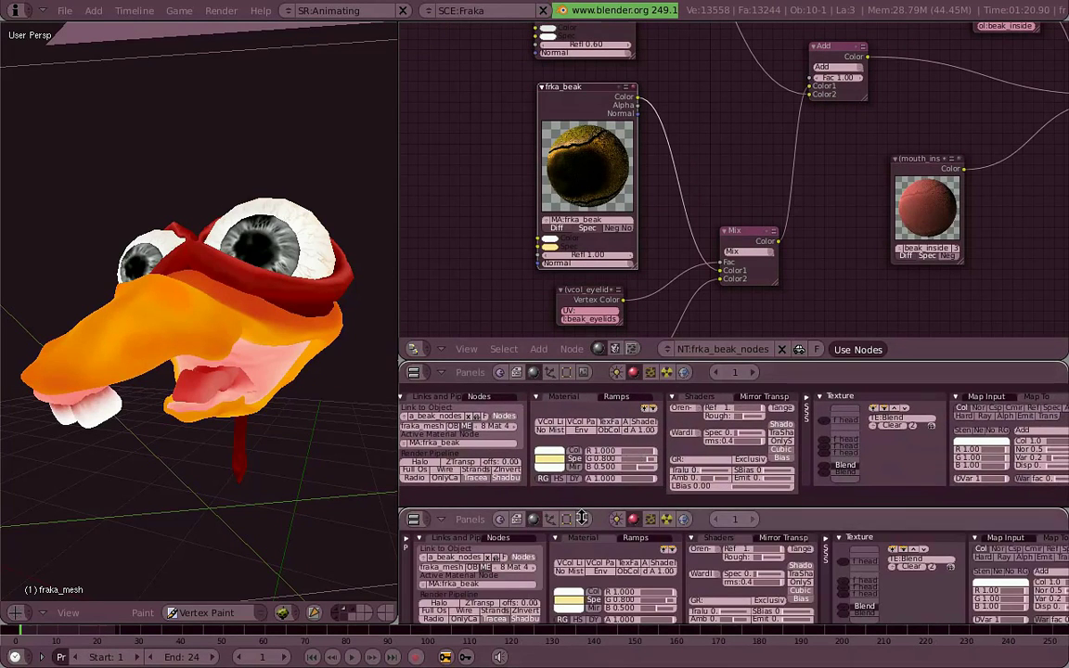
drag(581, 516, 582, 504)
click(651, 506)
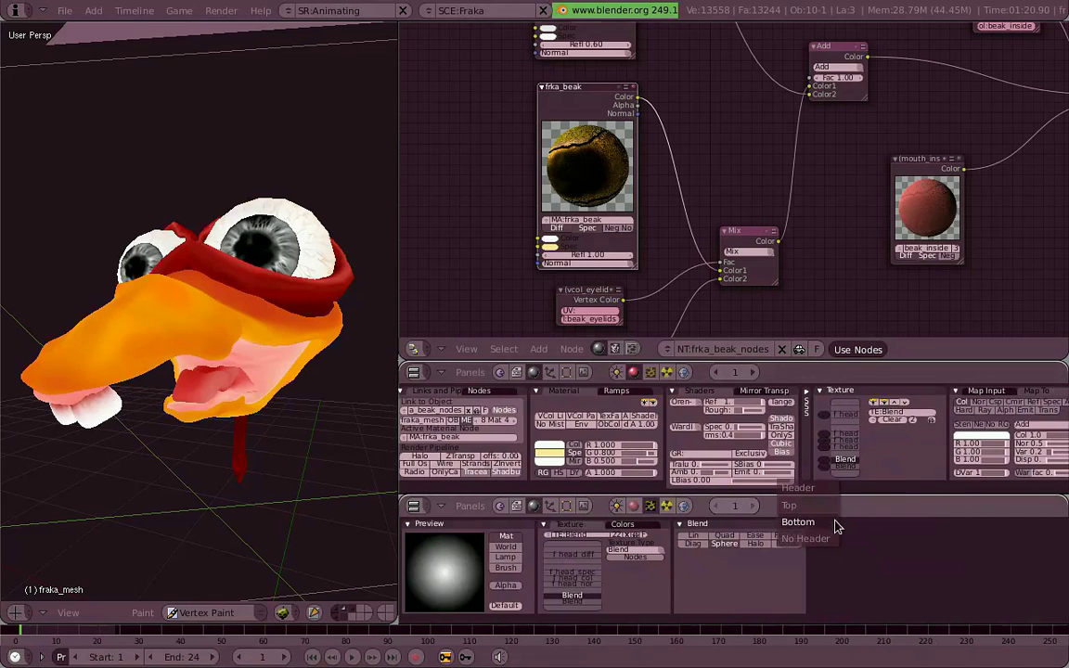
Step: Hide the lower area's header and resize it to show the Blend texture's Sphere settings
right_click(832, 513)
click(809, 536)
ctrl+middle_drag(761, 562, 918, 554)
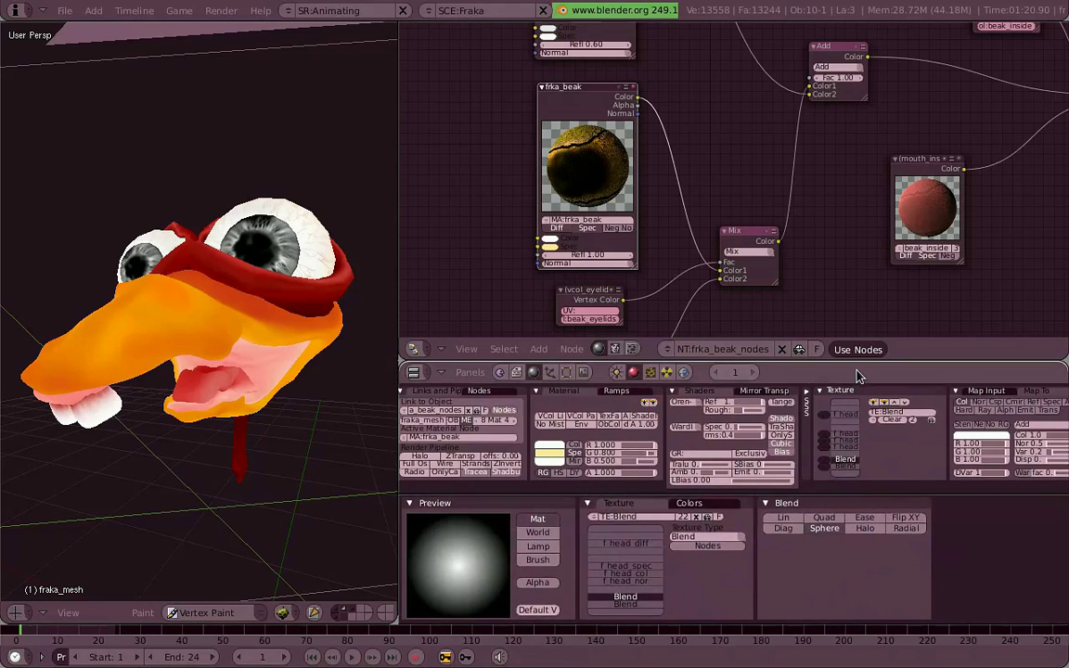
drag(878, 496, 881, 502)
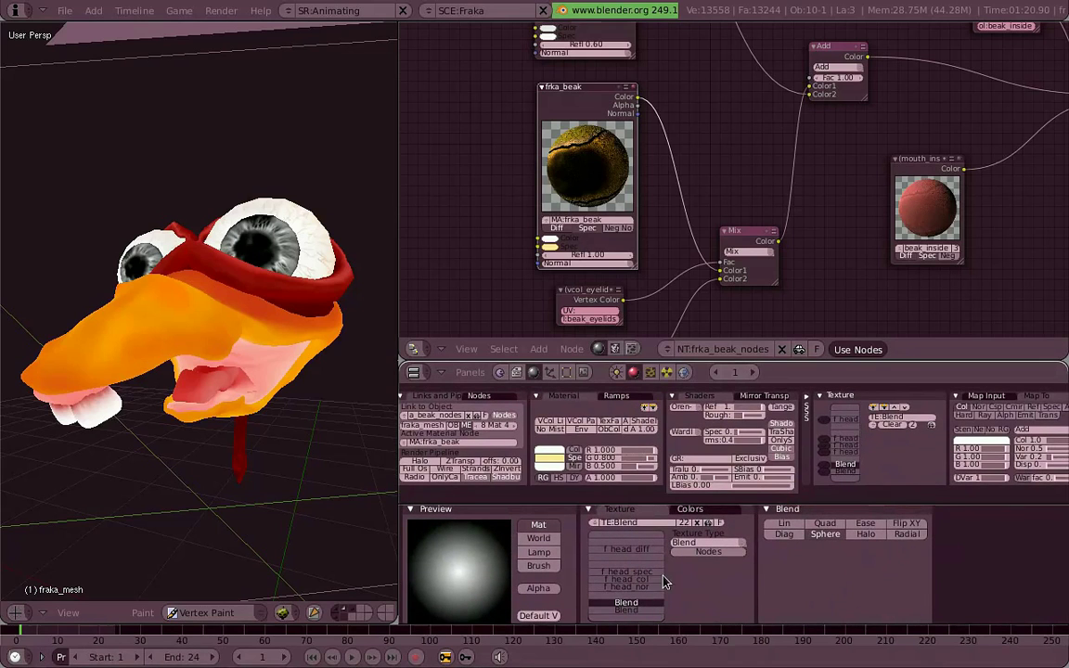
scroll(662, 167, down, 5)
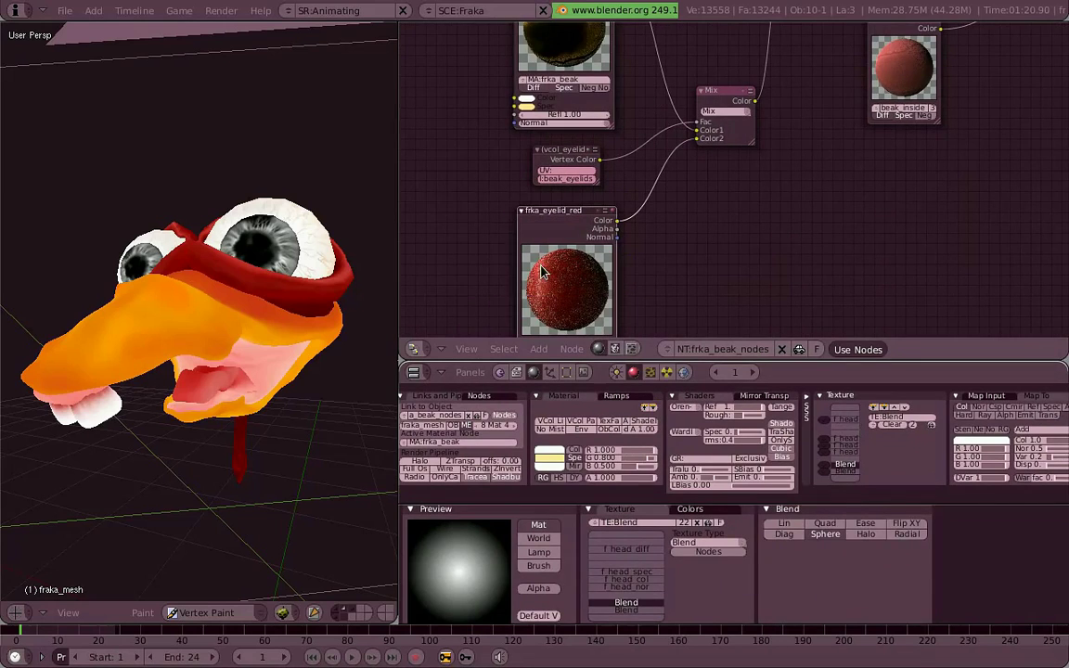
click(543, 271)
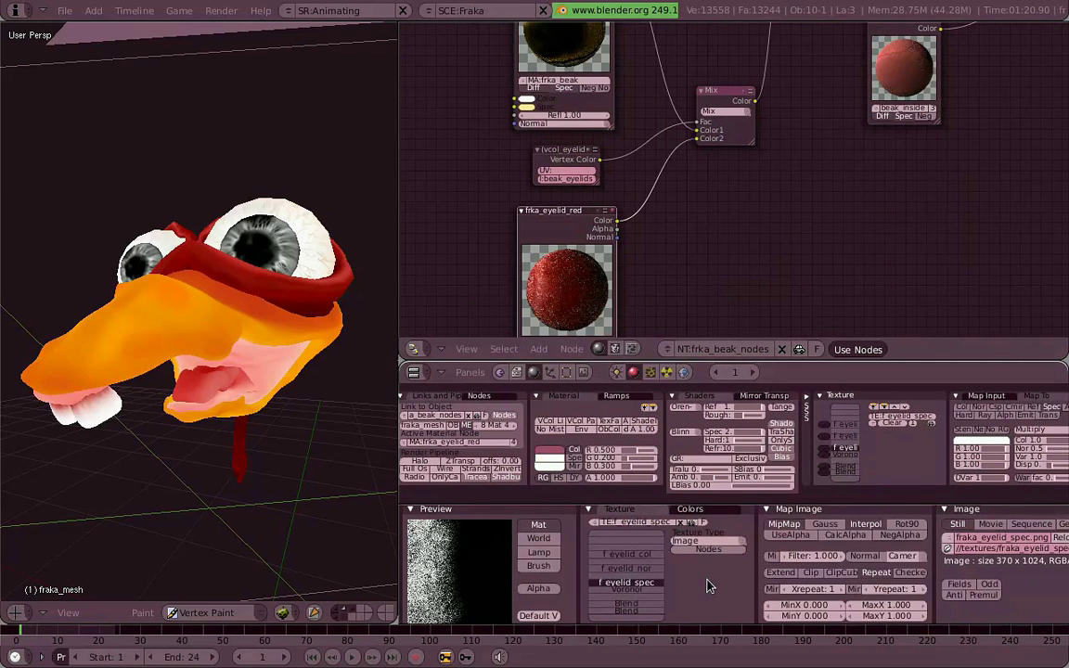
middle_drag(709, 292, 589, 198)
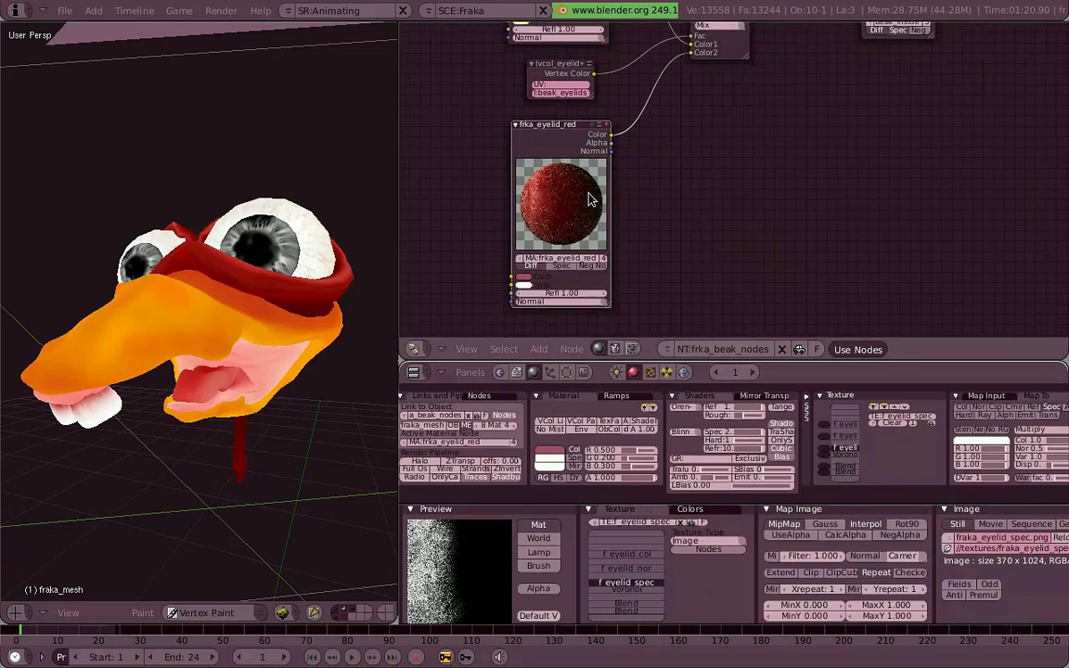
middle_drag(603, 254, 702, 205)
scroll(703, 206, up, 1)
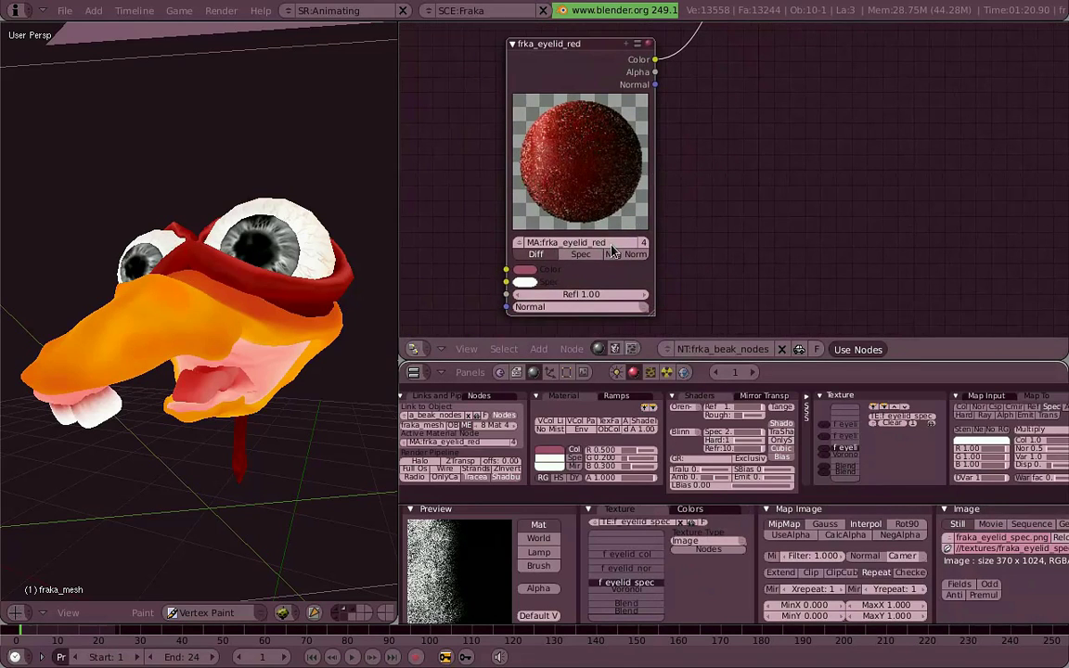
middle_drag(611, 251, 570, 156)
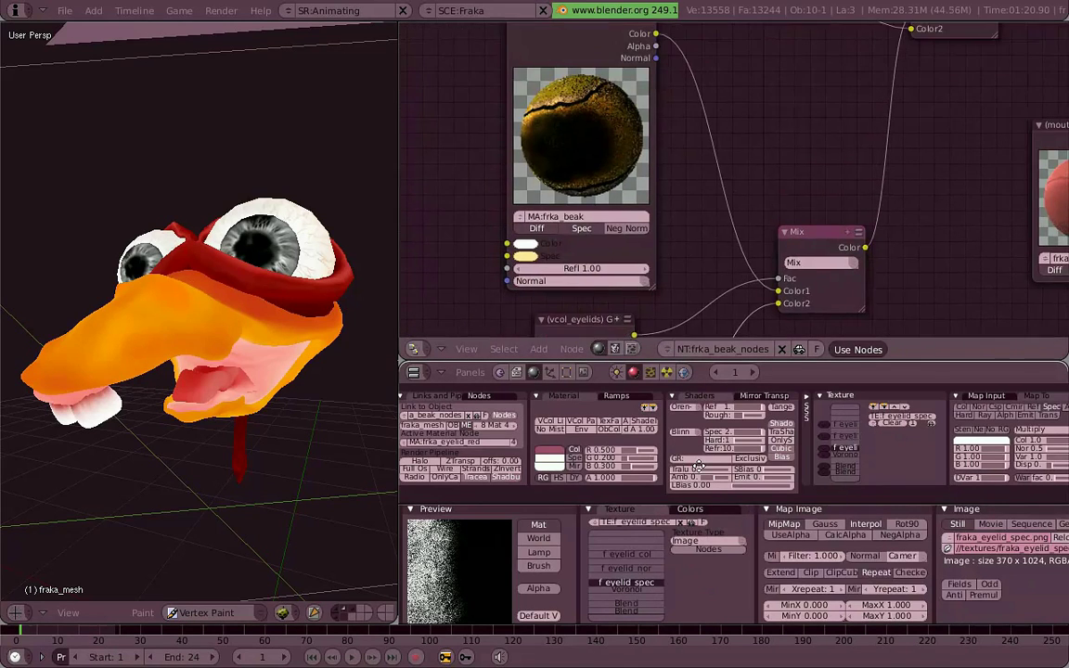
click(569, 156)
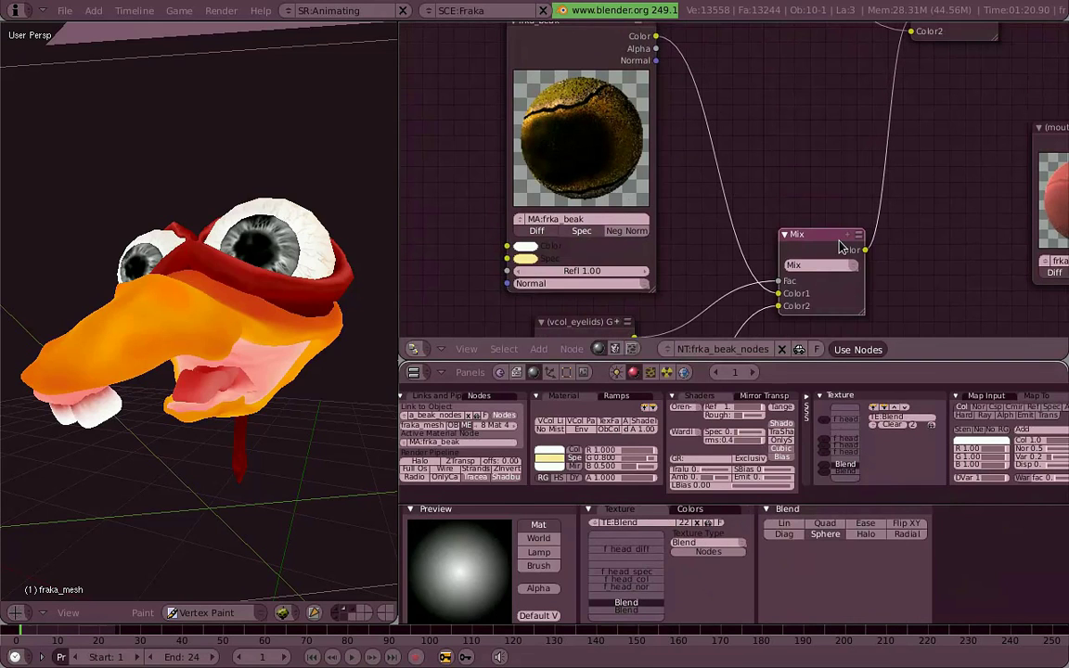
middle_drag(839, 246, 814, 185)
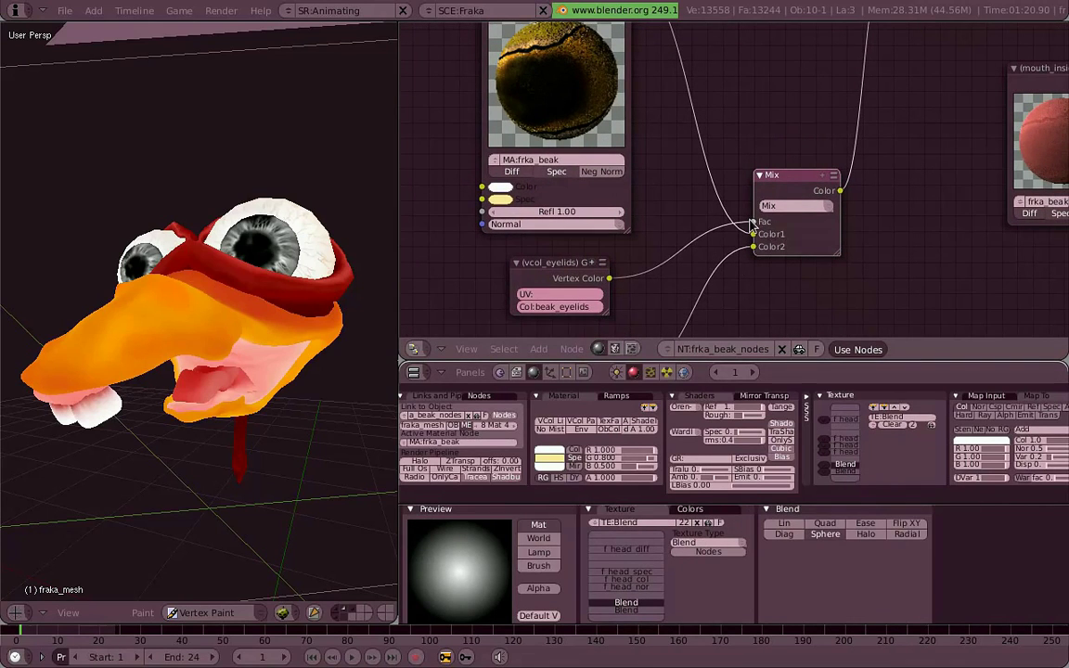
drag(752, 224, 818, 227)
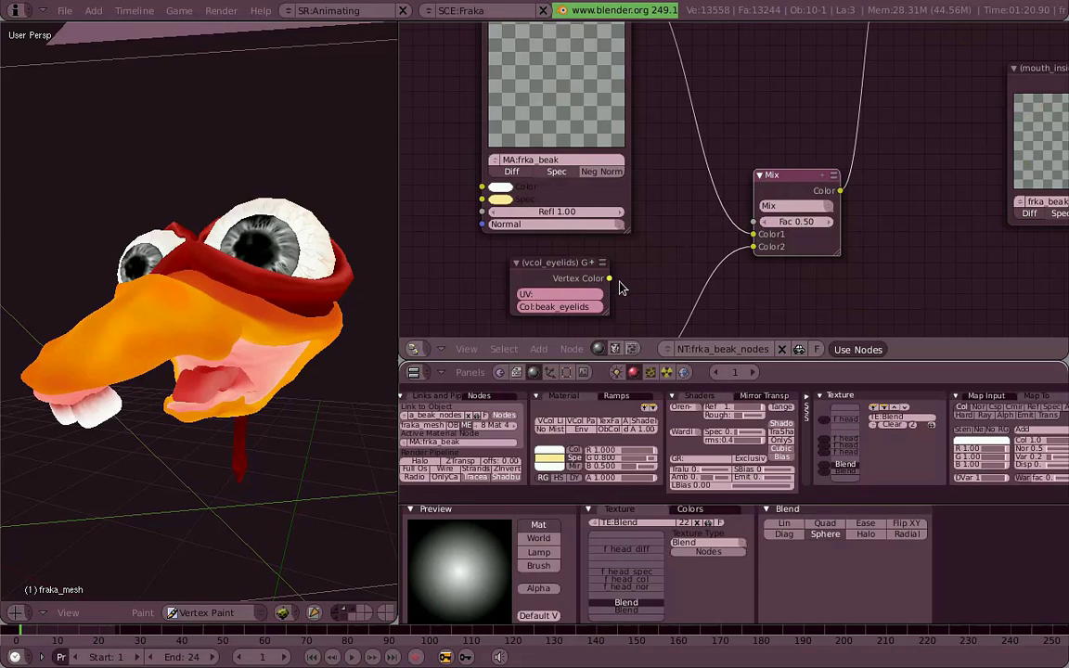
drag(609, 279, 751, 222)
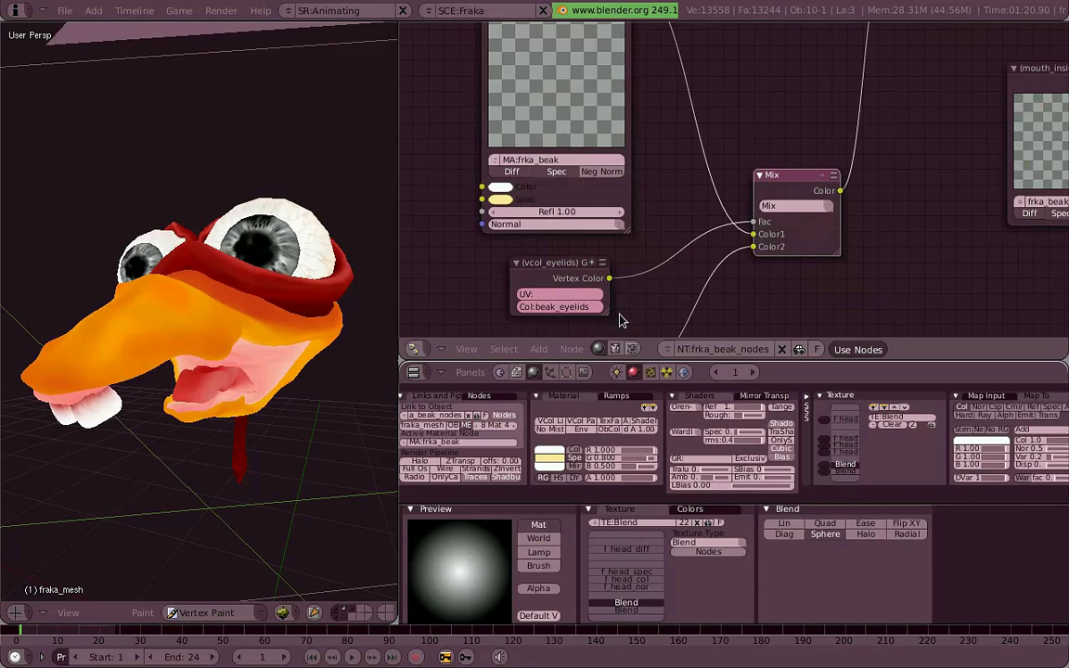
Step: Add an Input > Geometry node and place it in the beak node tree
middle_drag(545, 279, 607, 222)
key(space)
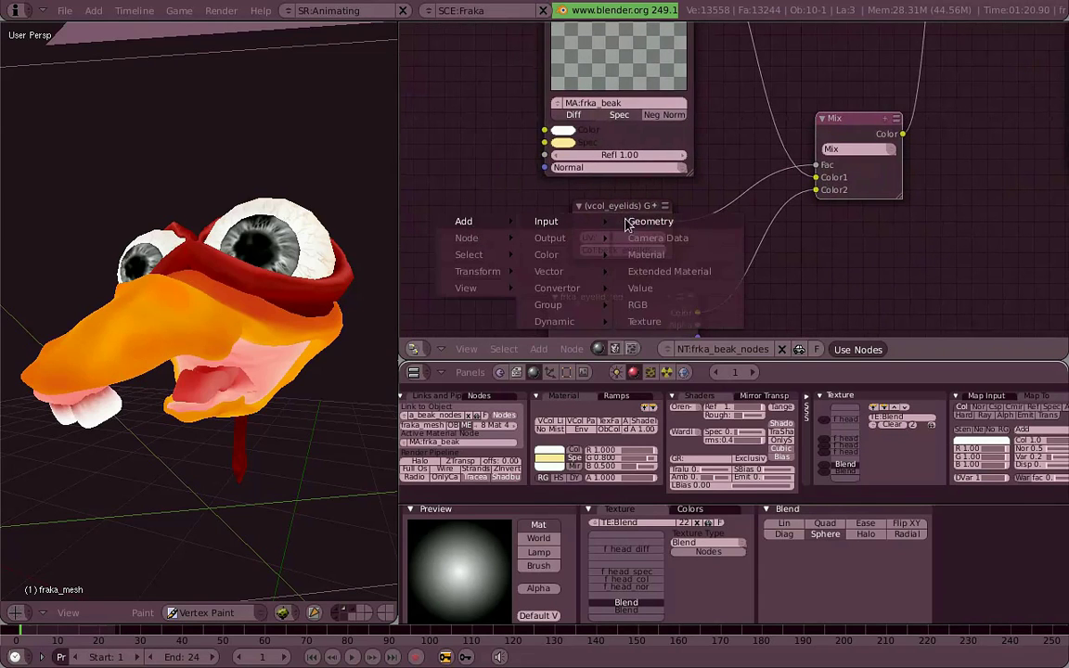
click(657, 228)
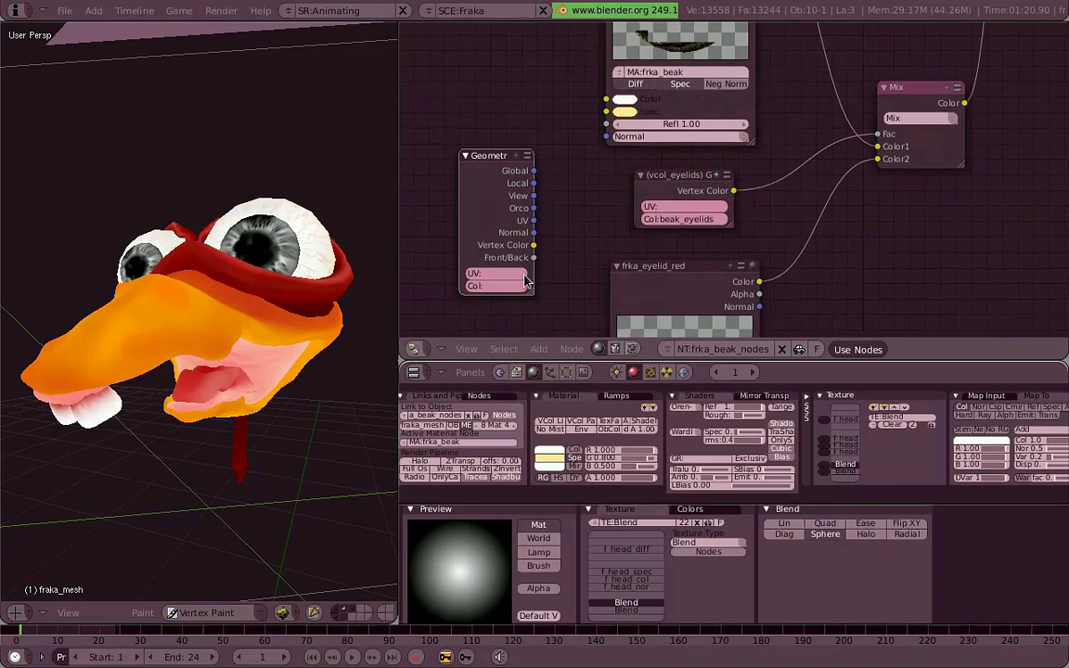
click(548, 304)
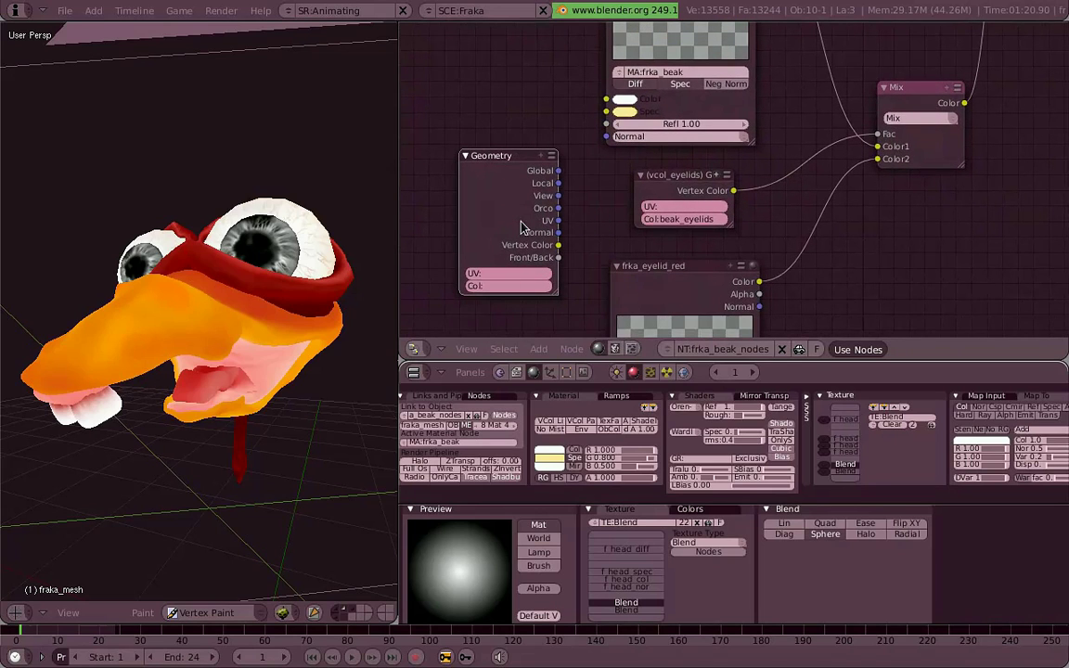
Step: Expand vcol_eyelids to show all its outputs, move it up, and show the Editing (F9) settings
click(719, 185)
click(721, 182)
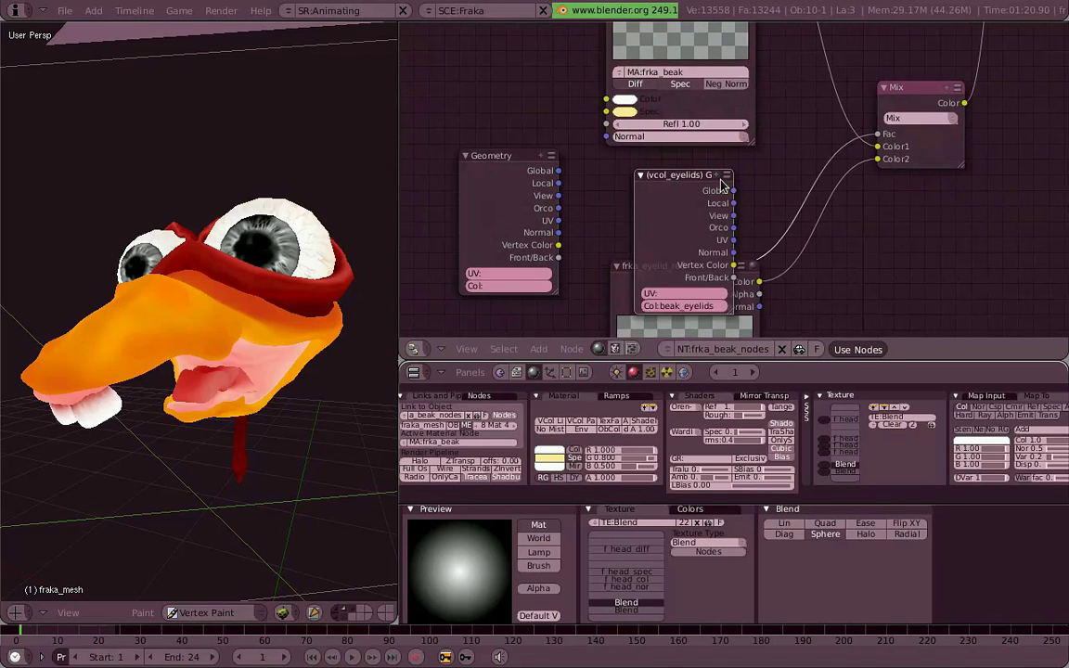
drag(714, 186, 703, 155)
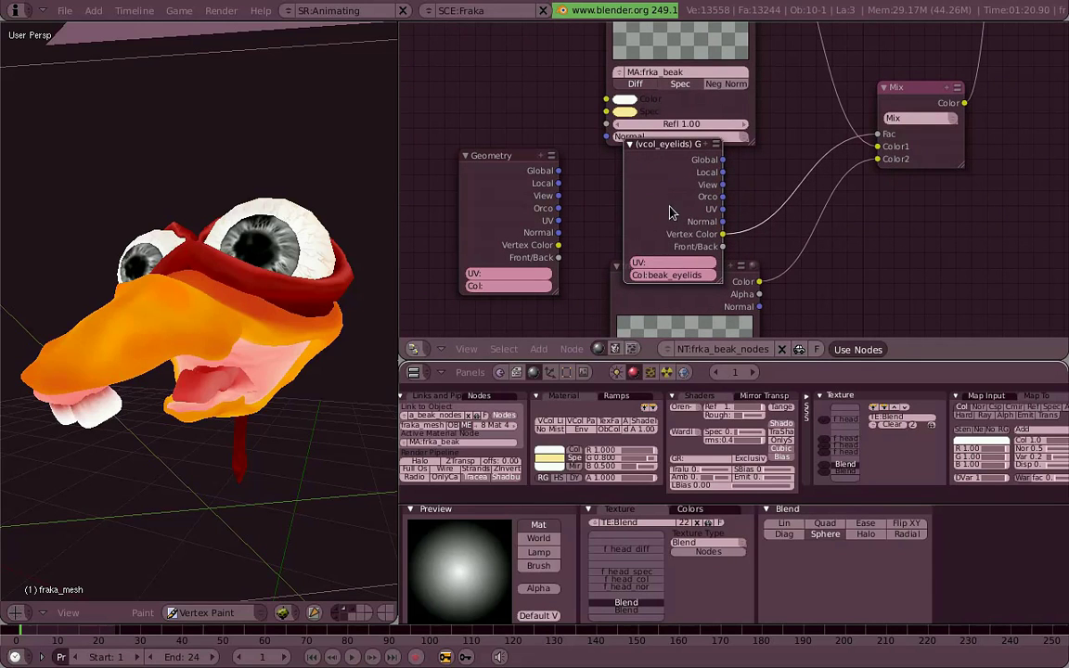
click(567, 372)
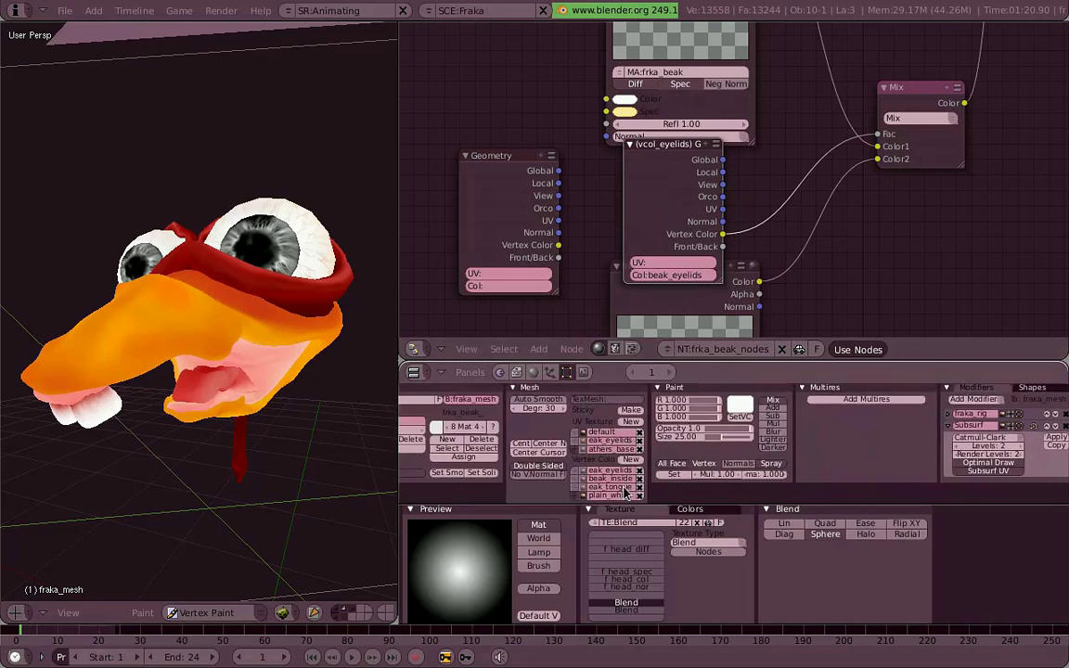
Step: Display the beak_eyelids vertex colour layer on the duck head in Shaded draw mode
mouse_move(617, 480)
ctrl+middle_down()
mouse_move(707, 409)
mouse_move(556, 436)
mouse_move(612, 426)
ctrl+middle_up()
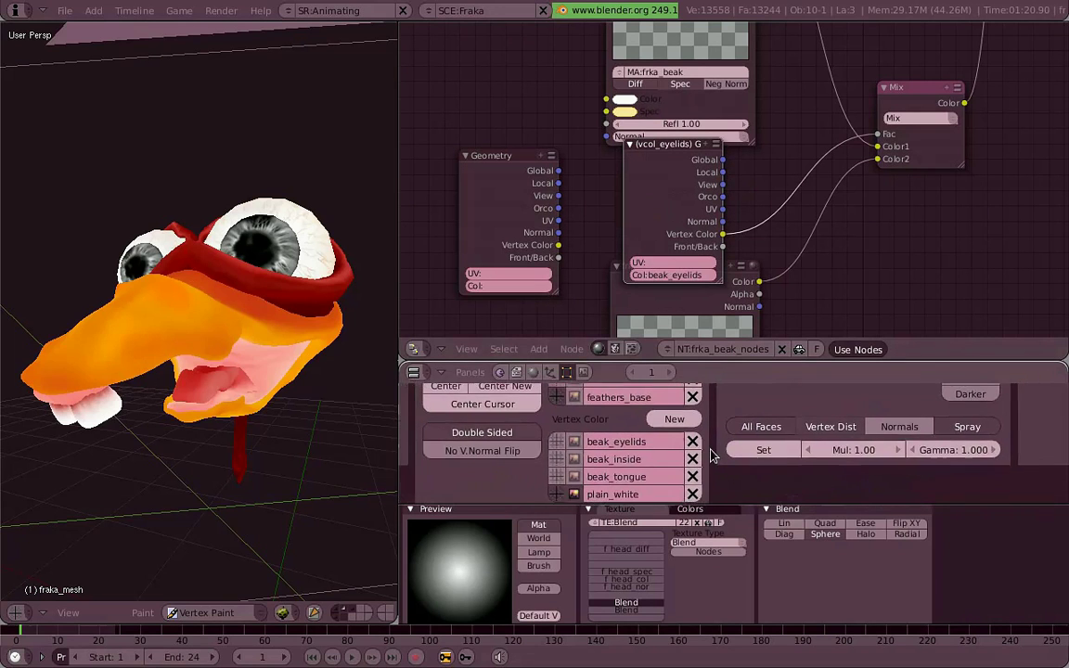
click(595, 445)
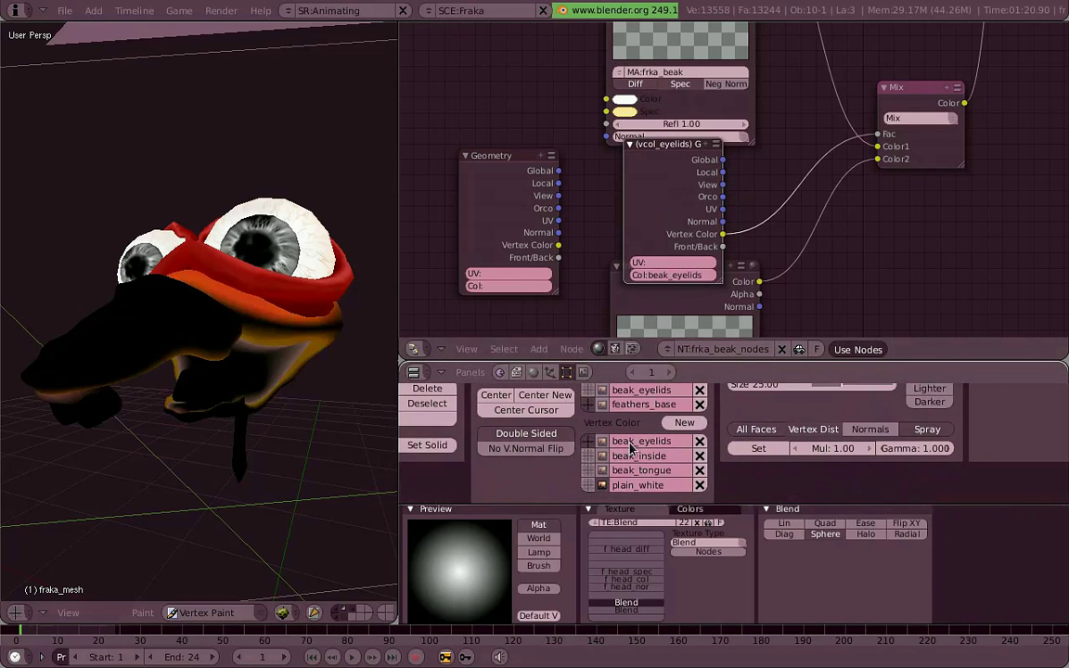
middle_drag(315, 390, 290, 380)
key(d)
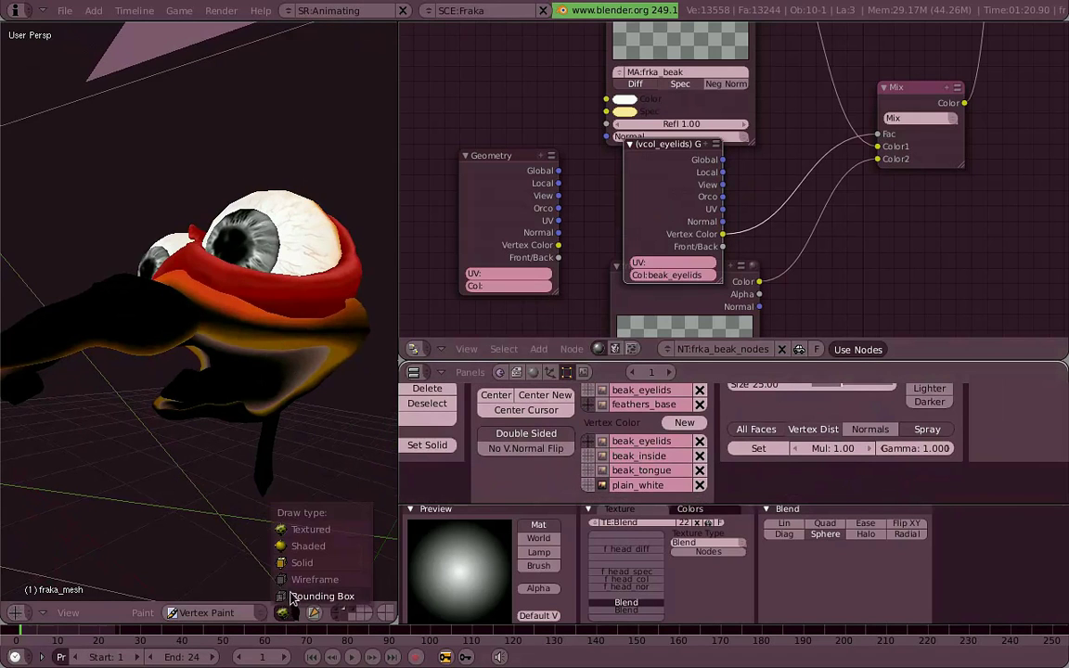
click(298, 561)
Step: Delete the unused Geometry node and collapse vcol_eyelids to its Vertex Color output
mouse_move(298, 566)
middle_down()
mouse_move(98, 326)
mouse_move(223, 315)
middle_up()
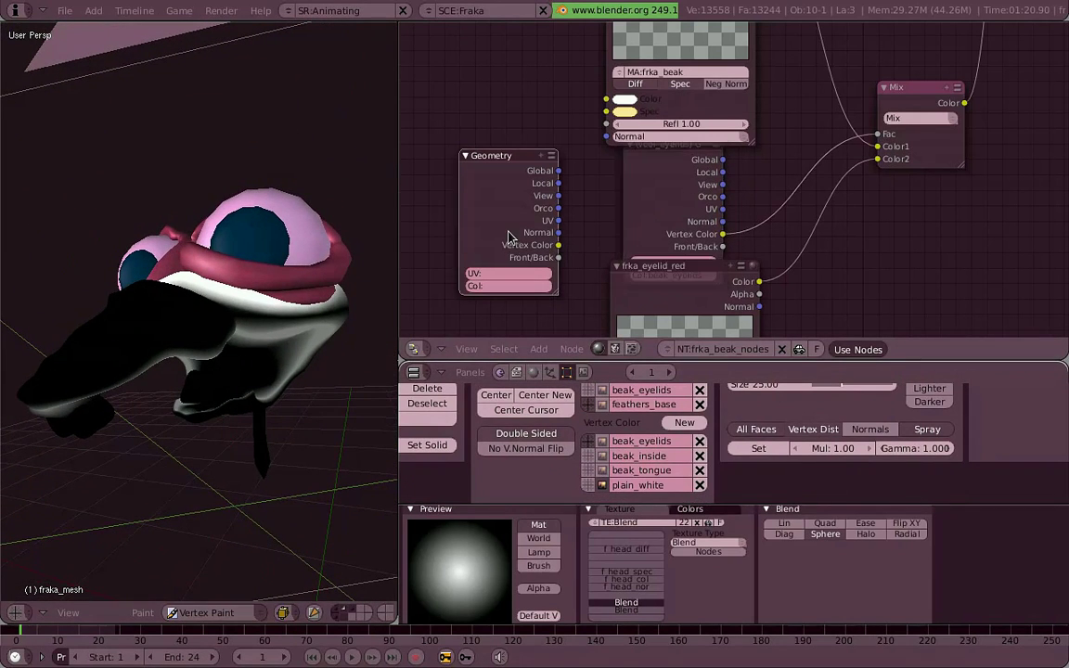
key(x)
click(712, 145)
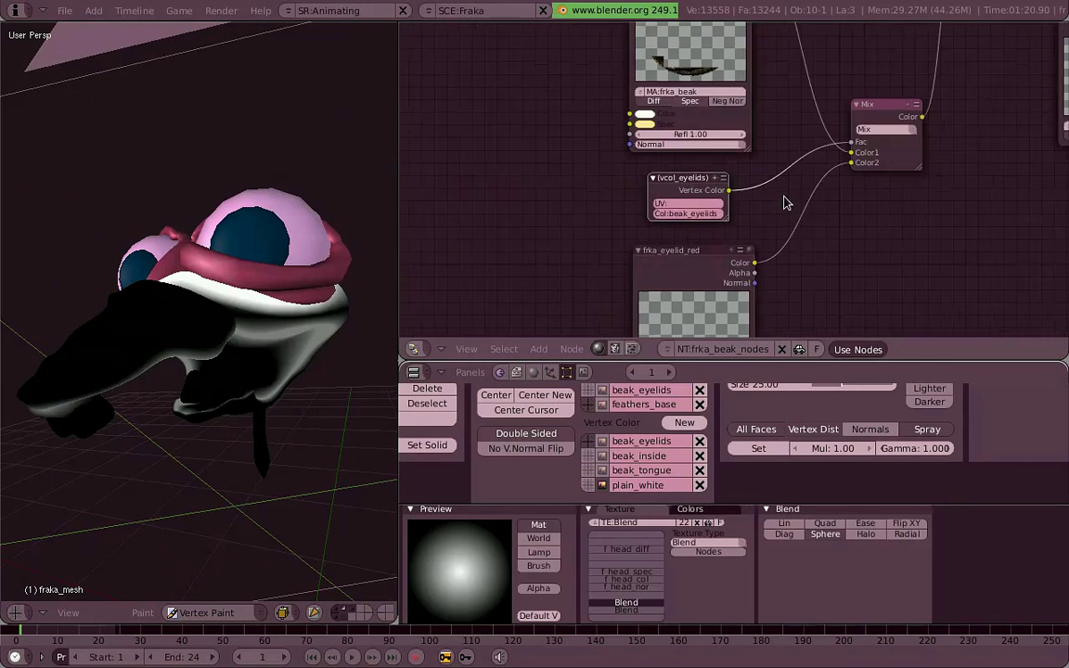
Step: Nudge the eyelid Mix node slightly up and left, then select the Add node
scroll(835, 210, down, 3)
middle_drag(835, 209, 783, 286)
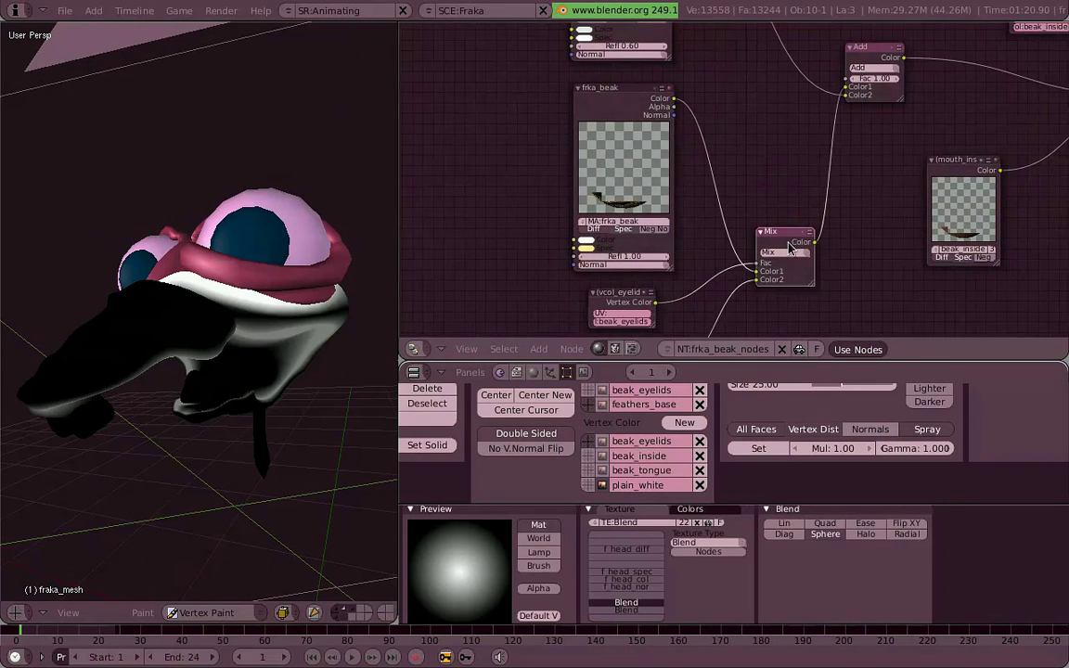
drag(795, 242, 784, 232)
click(874, 57)
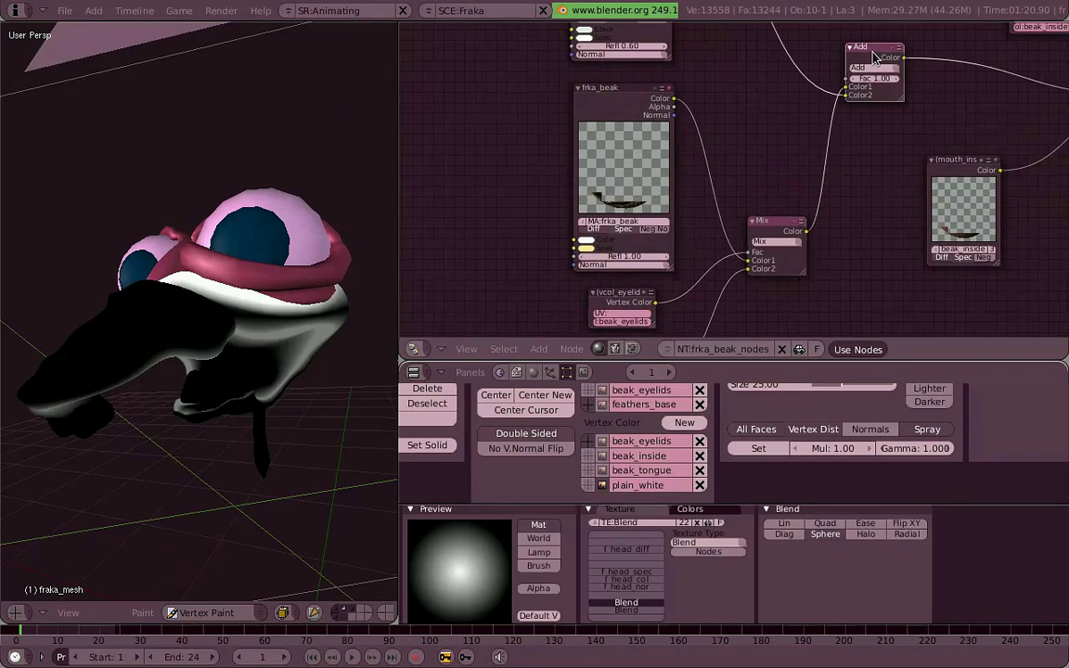
Step: Show the material and shader settings of the frka_beak_spec2 node
middle_drag(655, 159, 577, 337)
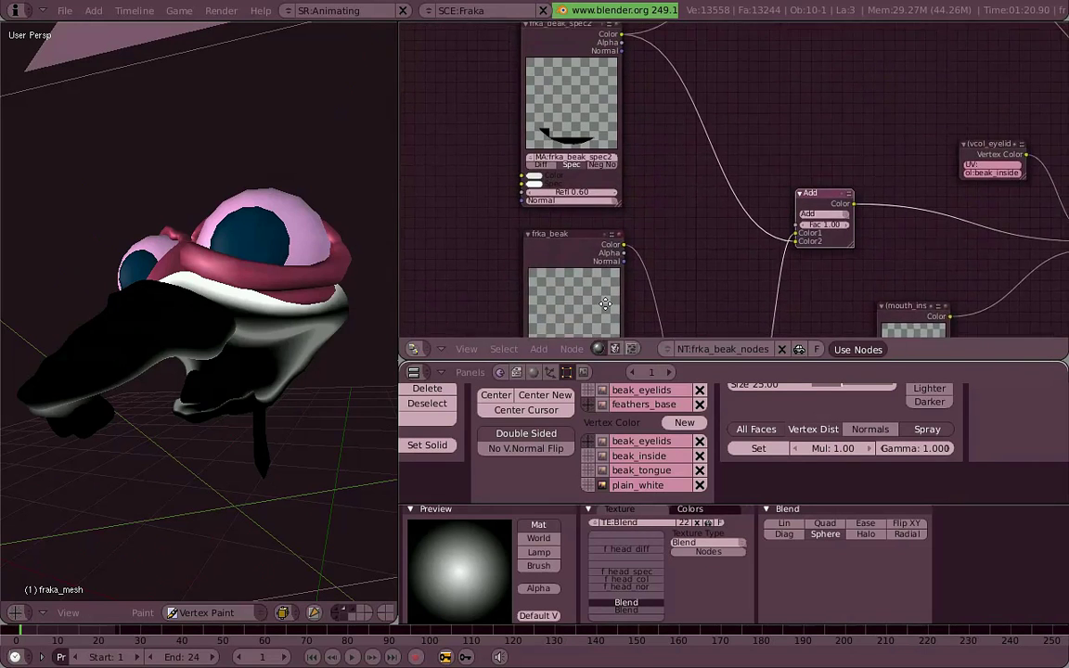
middle_drag(665, 181, 658, 207)
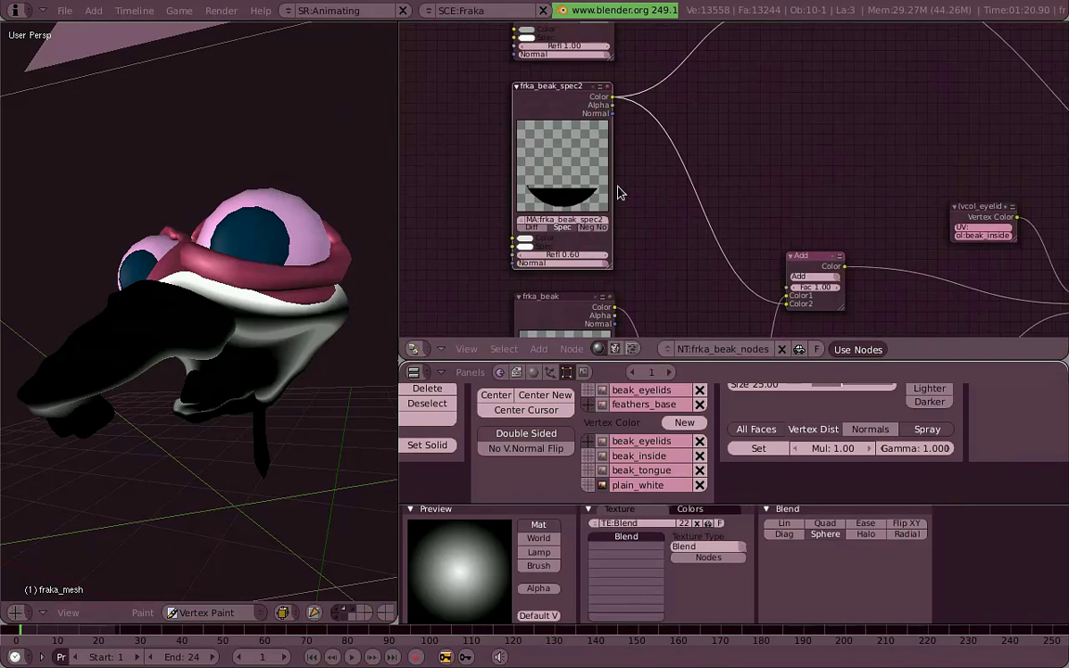
scroll(620, 192, up, 1)
scroll(644, 176, up, 2)
scroll(699, 159, up, 1)
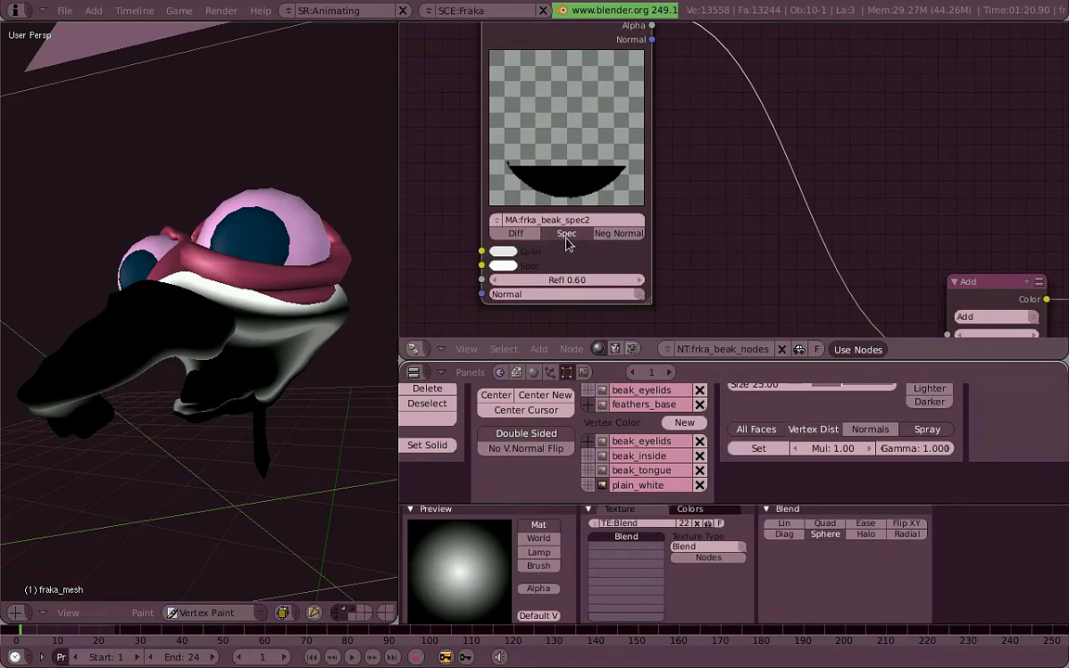
scroll(601, 163, down, 4)
scroll(603, 138, up, 1)
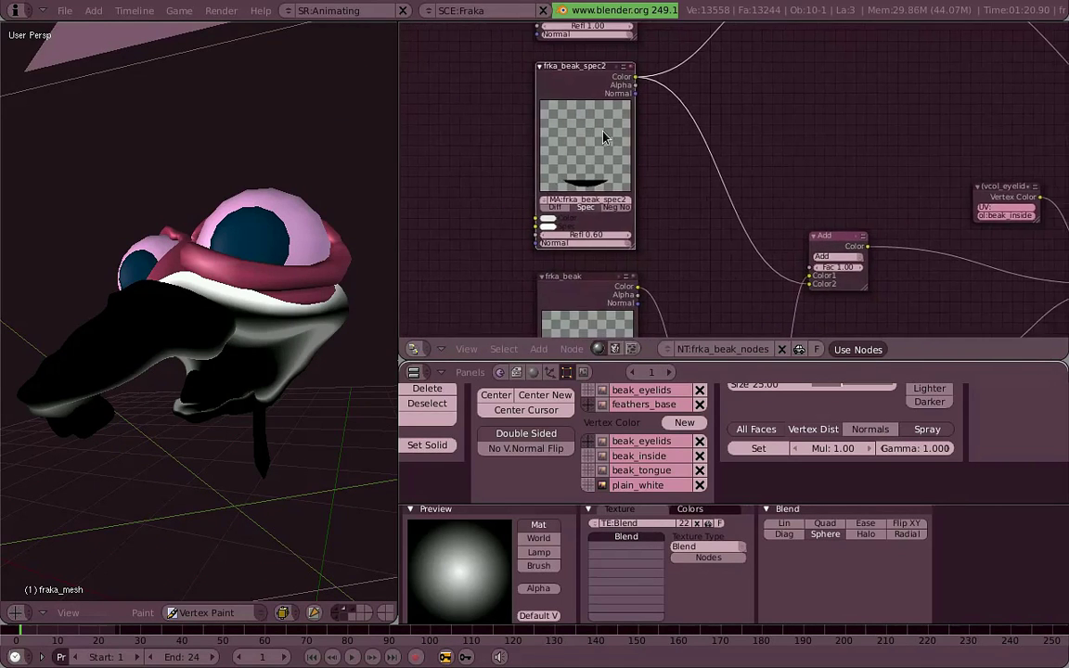
click(533, 371)
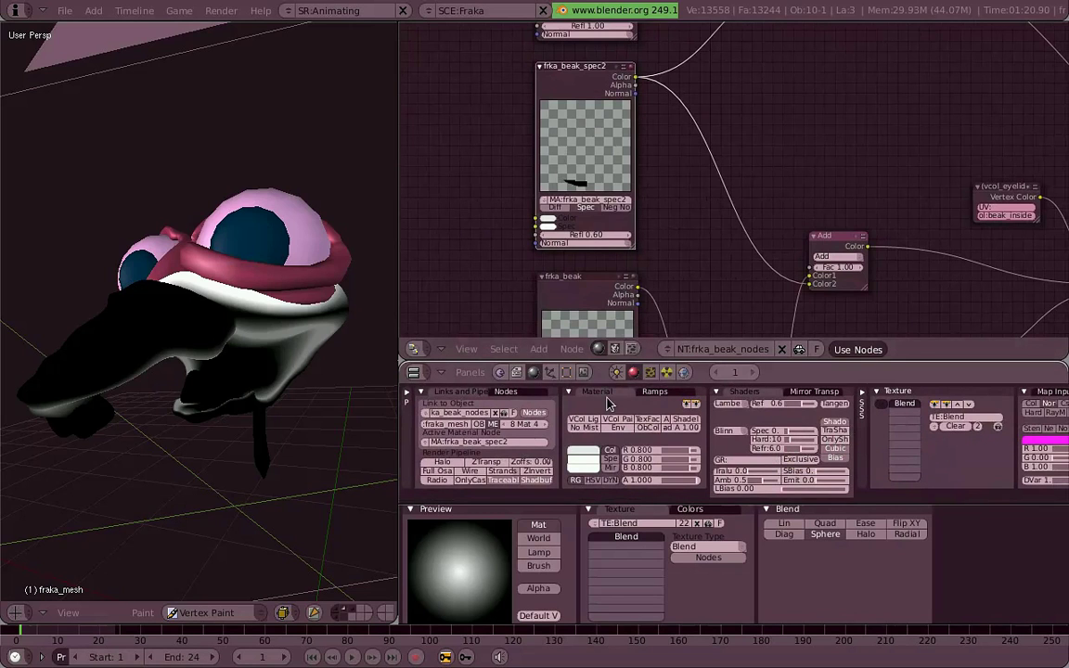
Step: Select the tongue material node and the tong spec Add node to review their settings
middle_drag(717, 138, 706, 336)
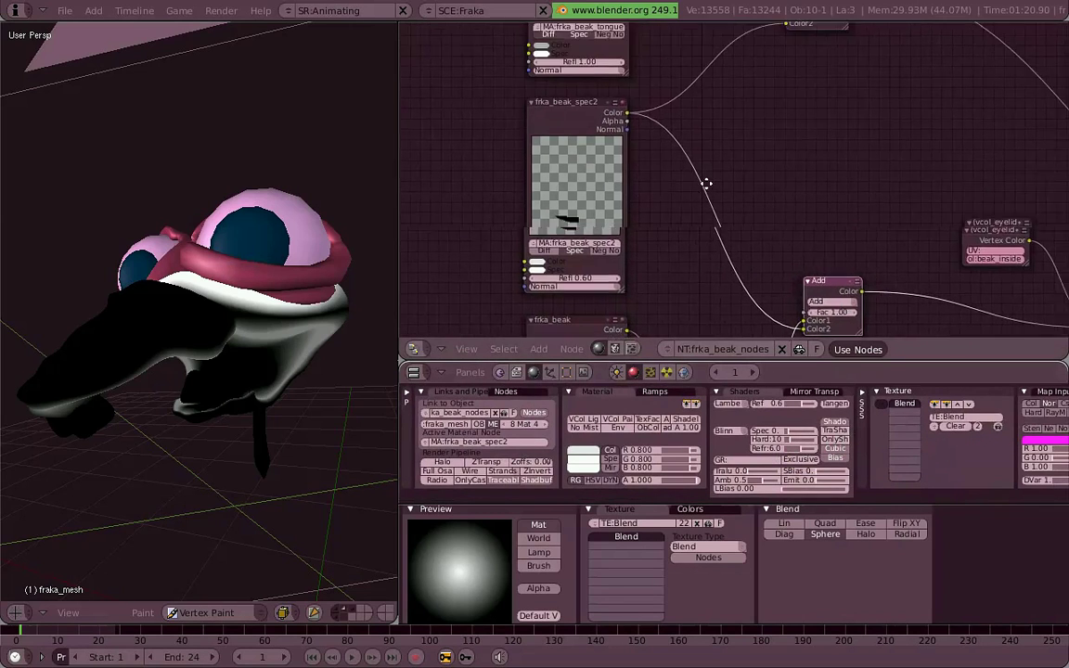
click(567, 143)
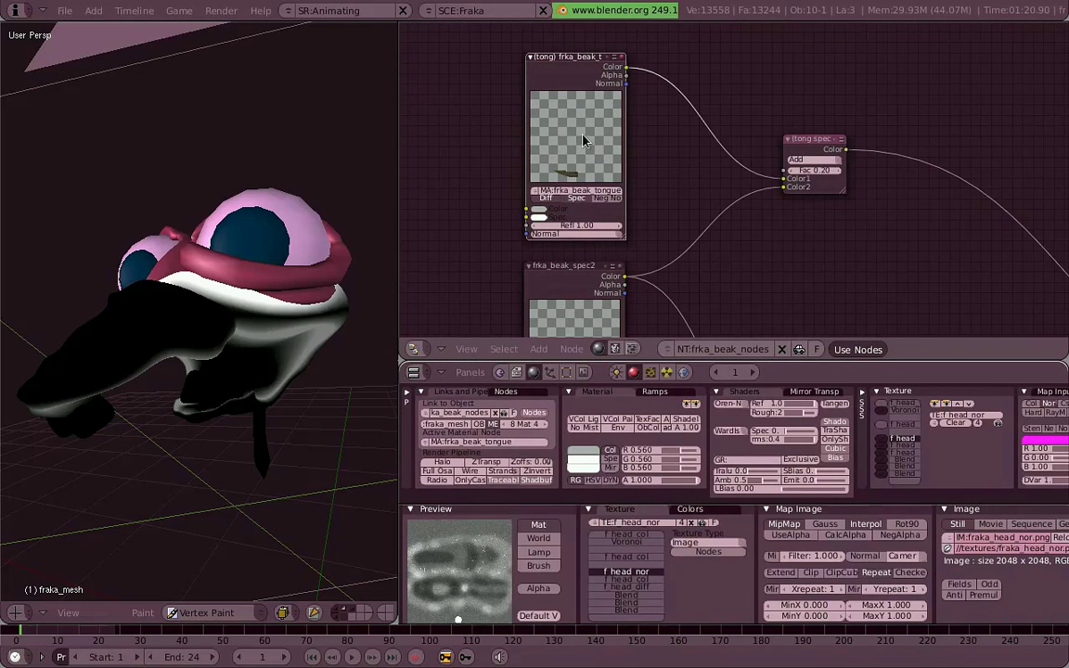
click(835, 153)
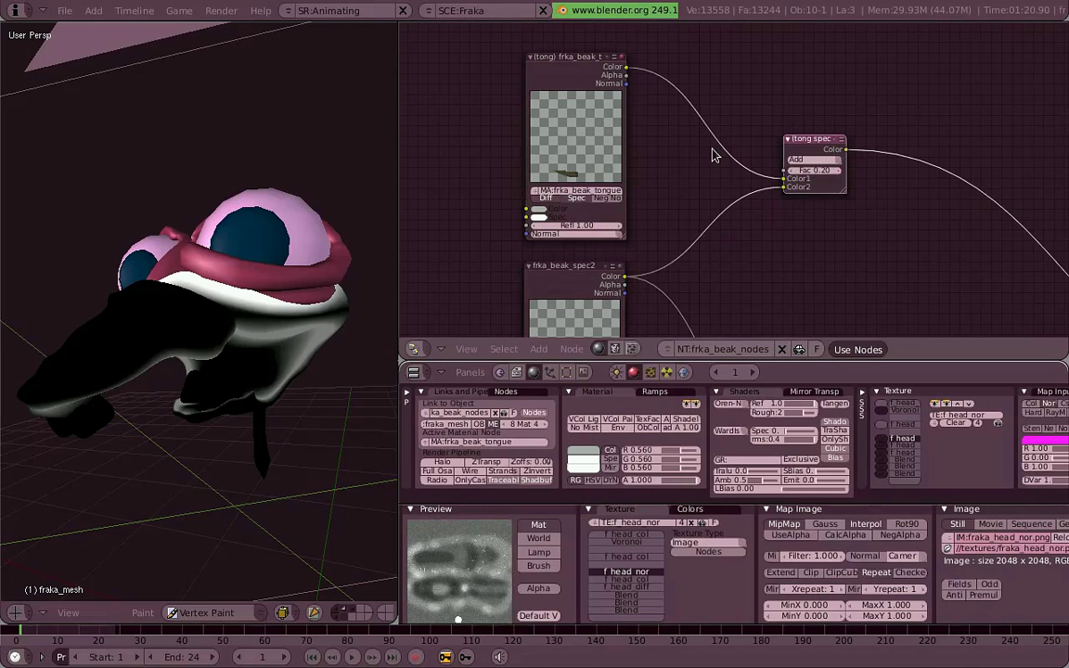
Step: Shift the vcol_tong node slightly left and return to the mesh's Editing settings
mouse_move(572, 143)
middle_down()
mouse_move(649, 199)
mouse_move(605, 200)
middle_up()
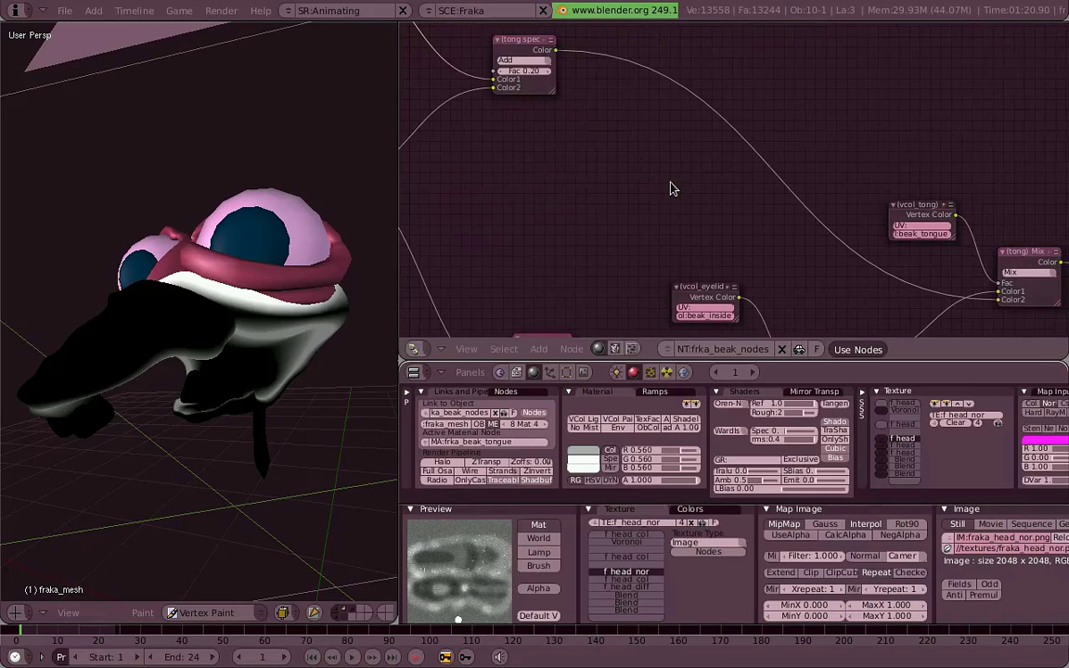
mouse_move(997, 323)
middle_down()
mouse_move(734, 250)
mouse_move(752, 196)
middle_up()
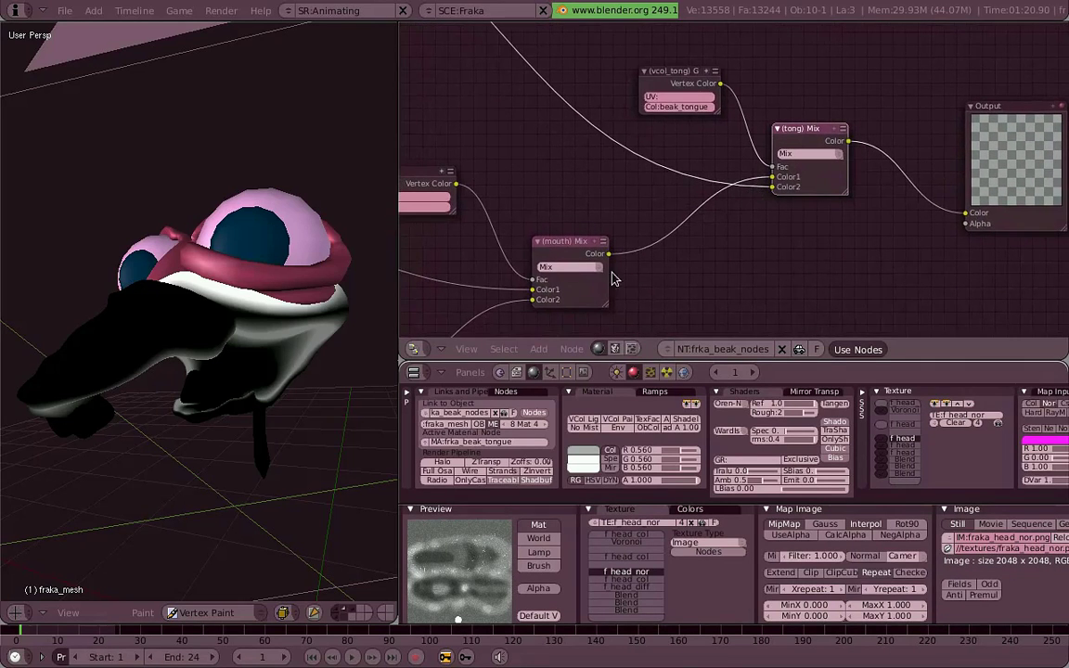
middle_drag(684, 222, 724, 204)
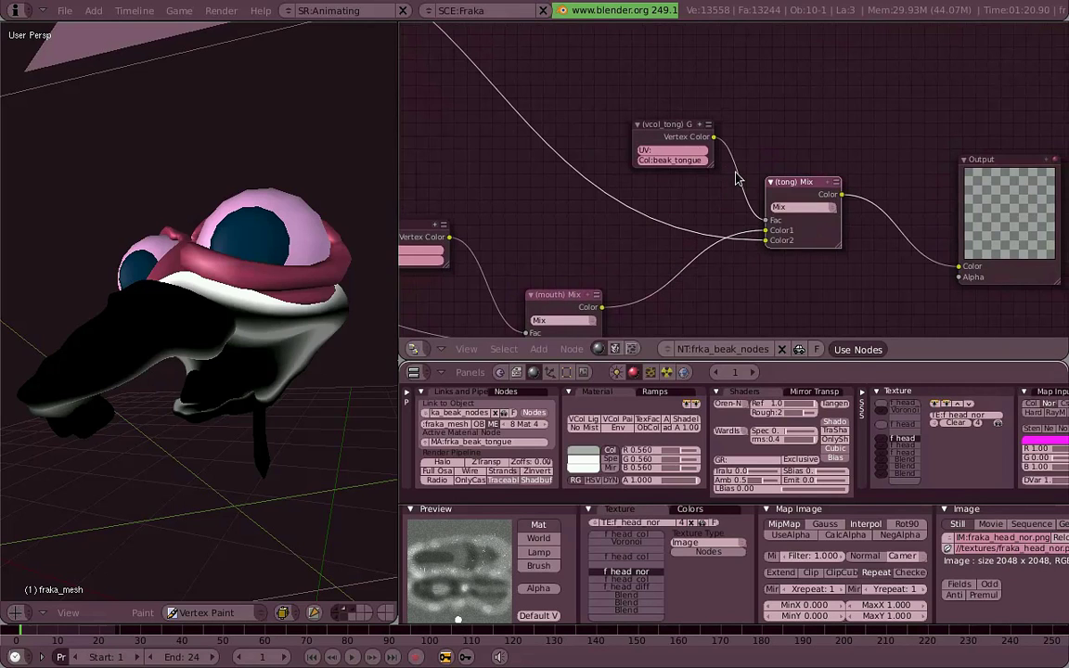
drag(675, 141, 643, 142)
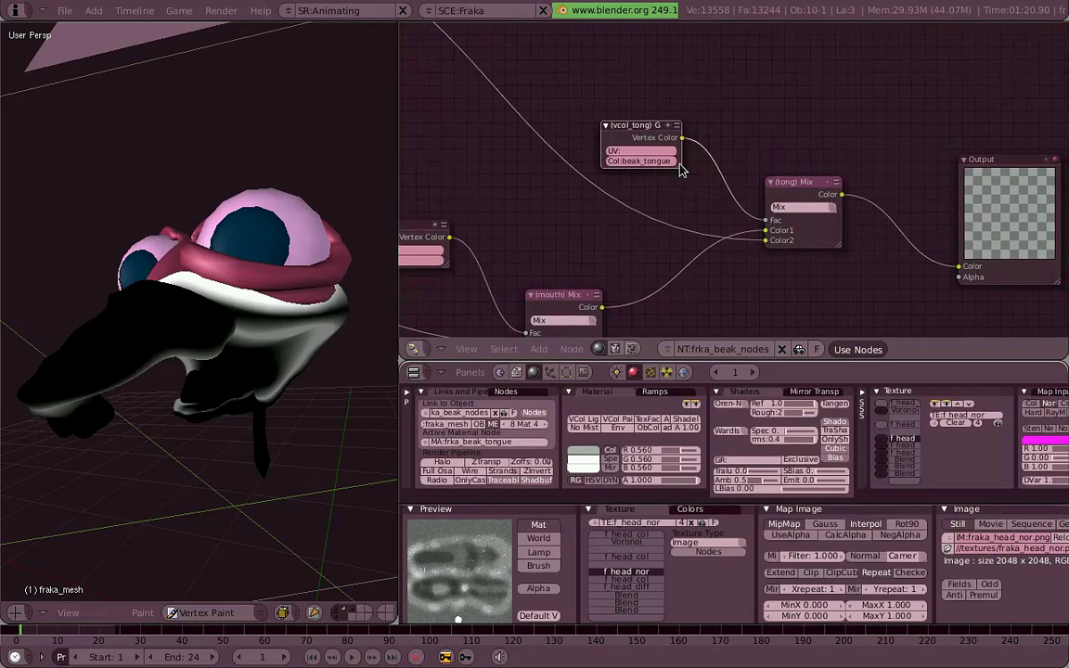
key(F9)
scroll(630, 411, down, 1)
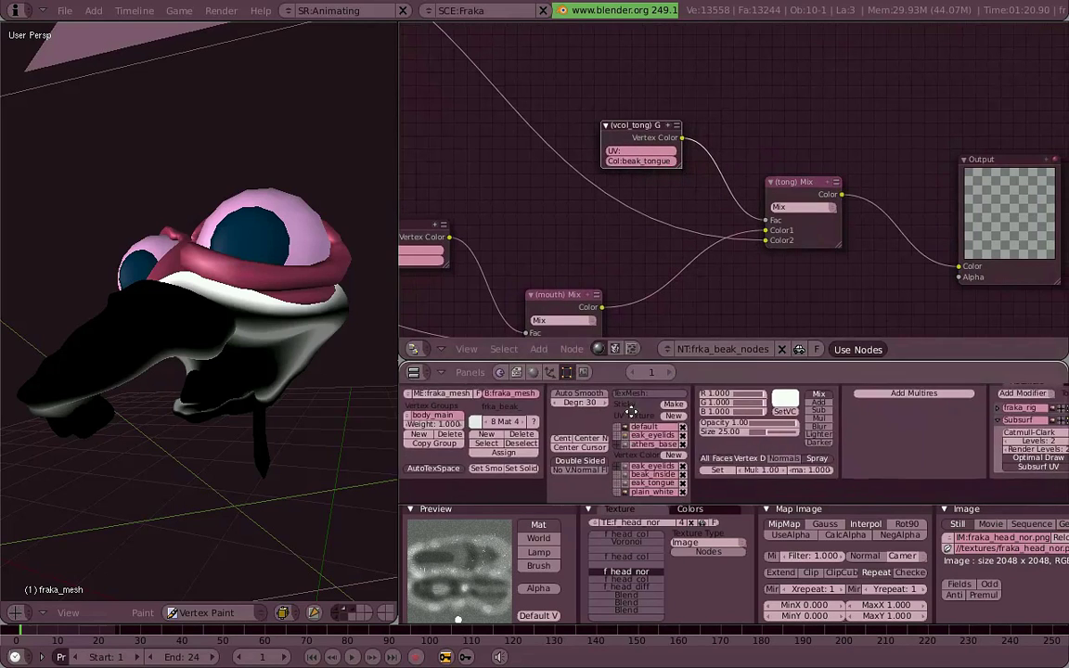
drag(223, 371, 339, 442)
middle_drag(232, 371, 278, 388)
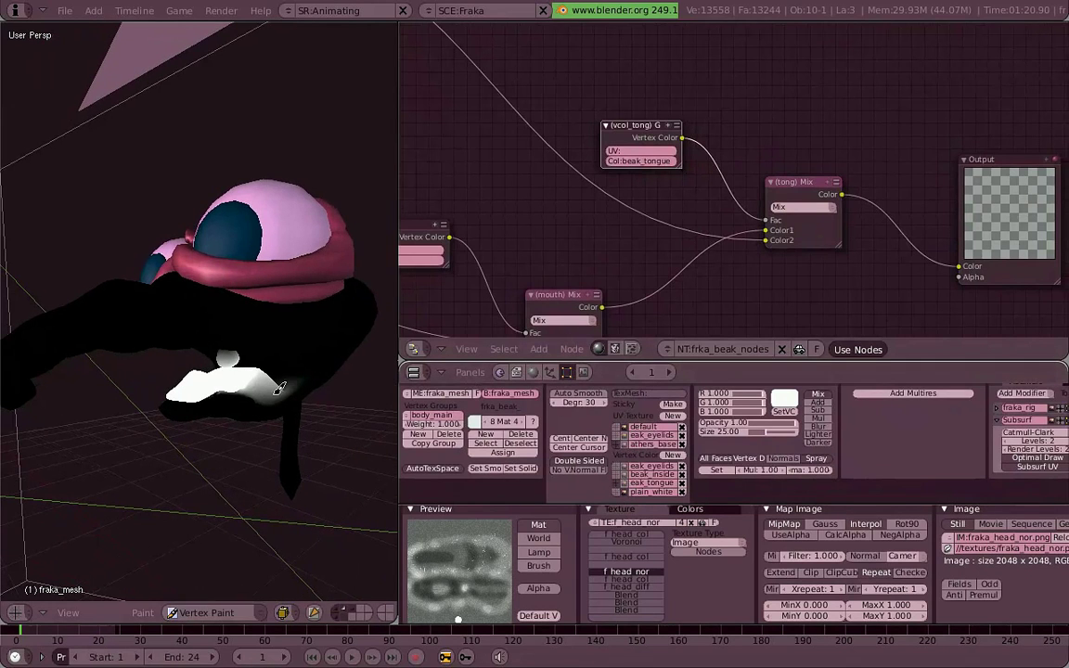
scroll(660, 174, down, 1)
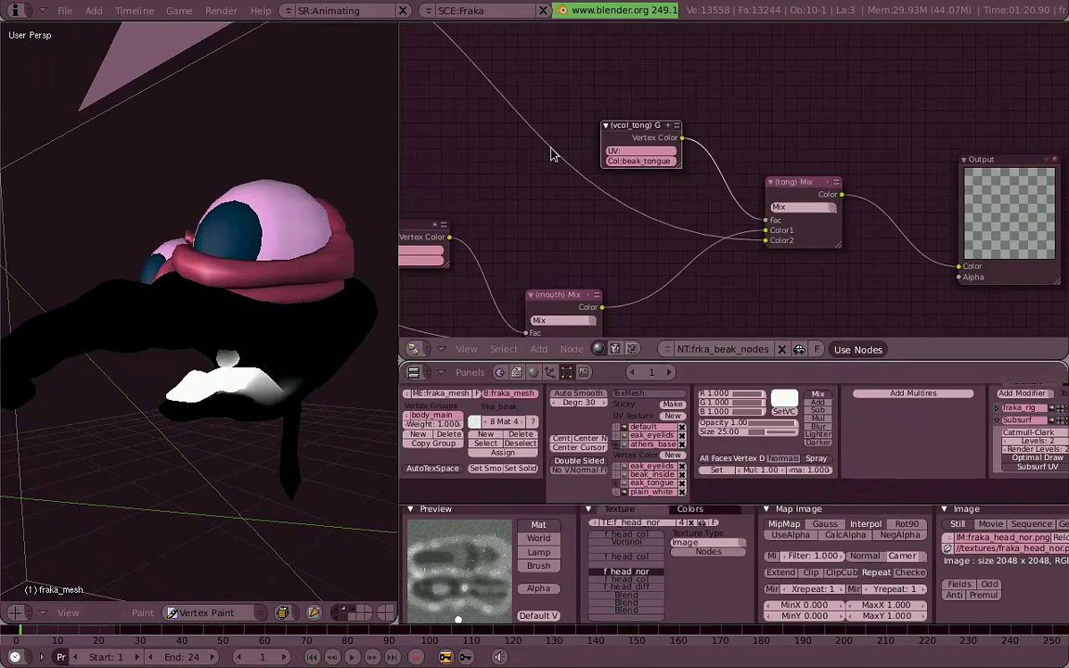
mouse_move(554, 150)
middle_down()
mouse_move(765, 291)
mouse_move(1064, 331)
middle_up()
middle_drag(590, 214, 653, 216)
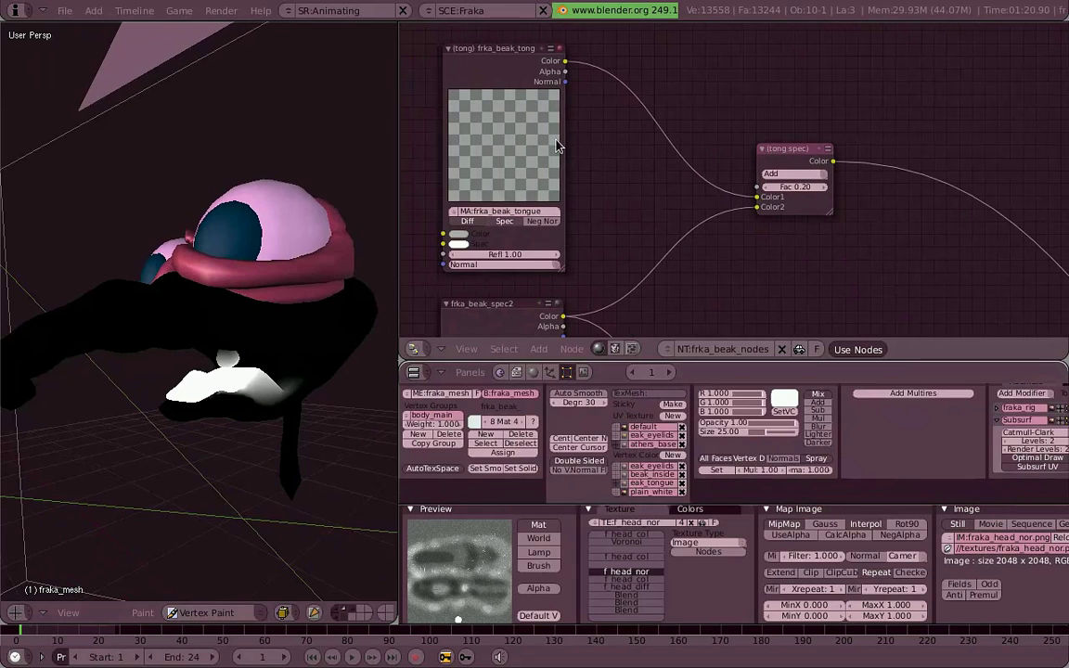
middle_drag(968, 244, 927, 101)
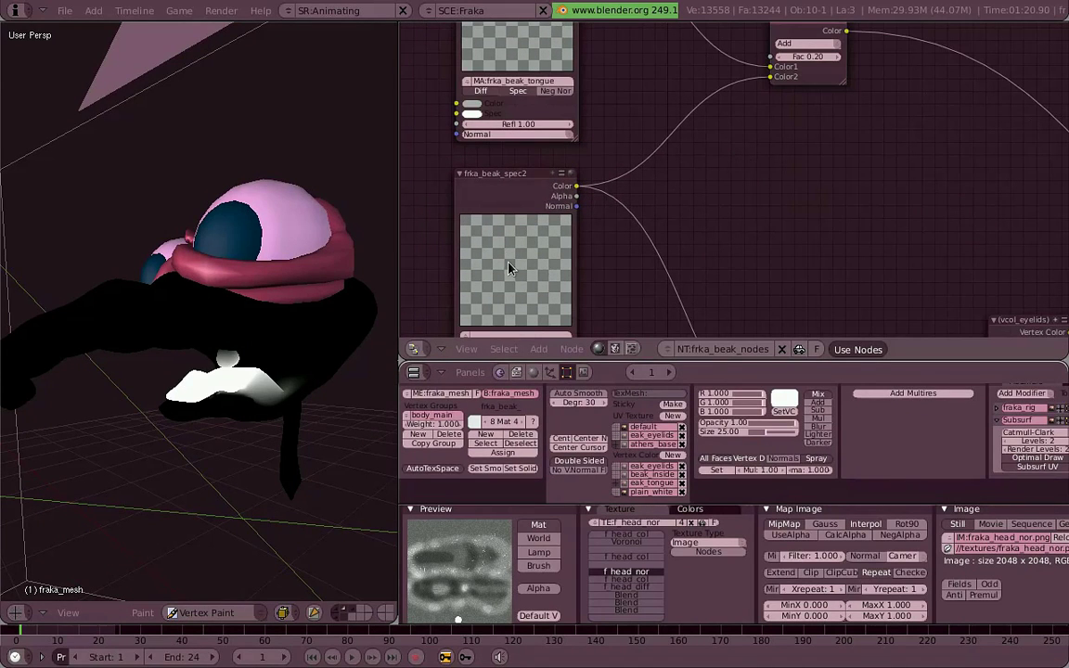
scroll(575, 256, down, 2)
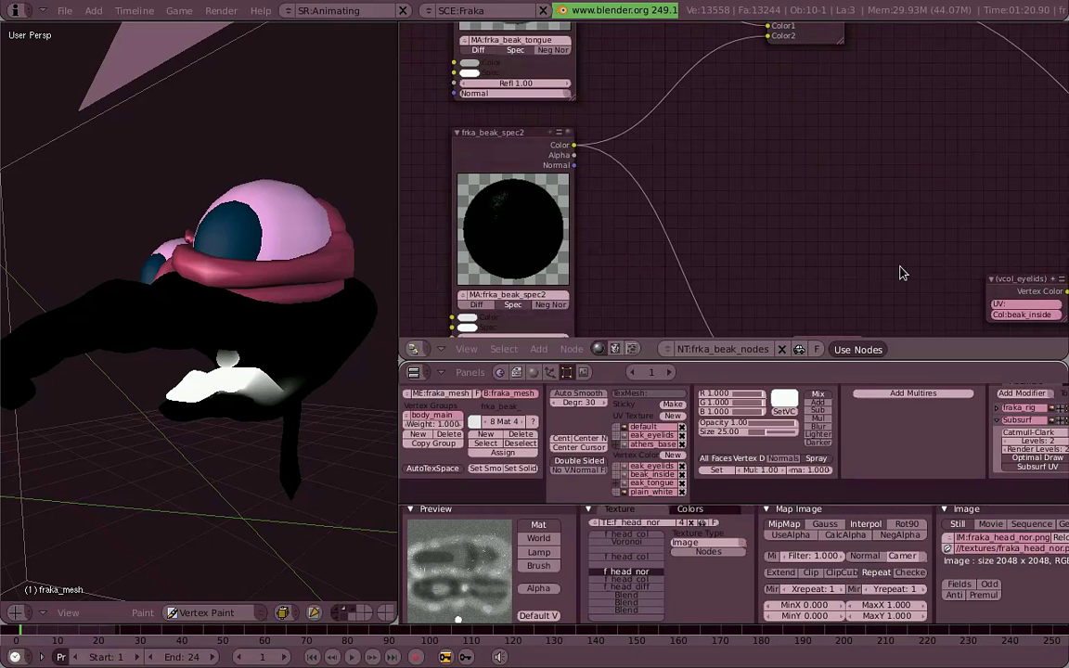
mouse_move(901, 272)
middle_down()
mouse_move(537, 216)
mouse_move(796, 176)
mouse_move(961, 88)
middle_up()
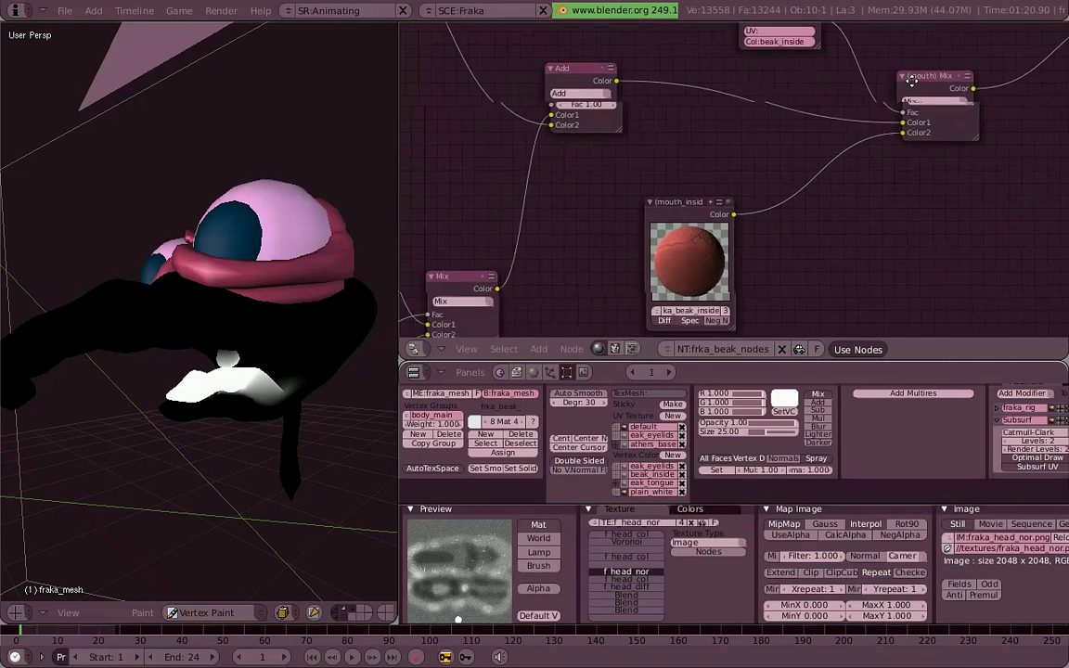
Step: Move the mouth_inside material node and enlarge it by dragging its corner
middle_drag(659, 227, 615, 334)
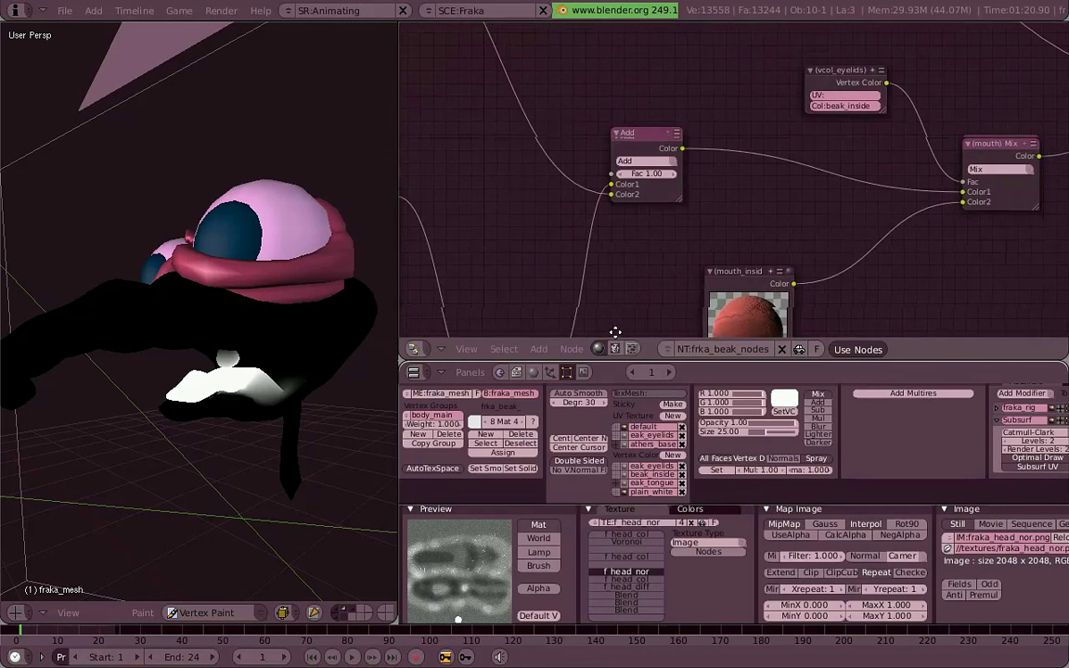
middle_drag(643, 223, 499, 214)
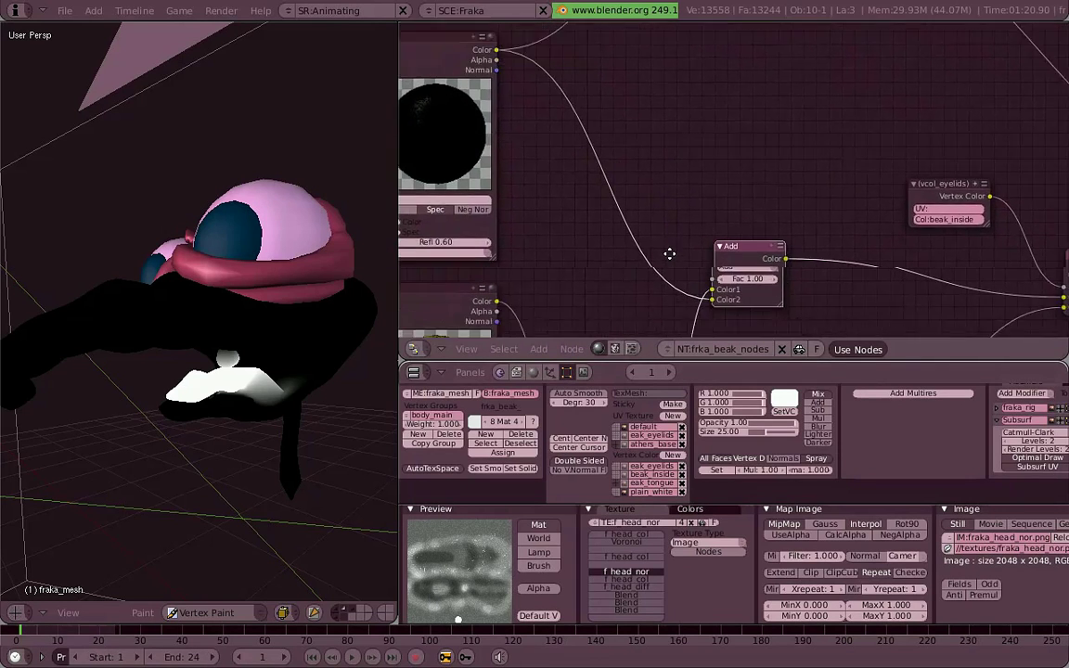
middle_drag(986, 202, 759, 179)
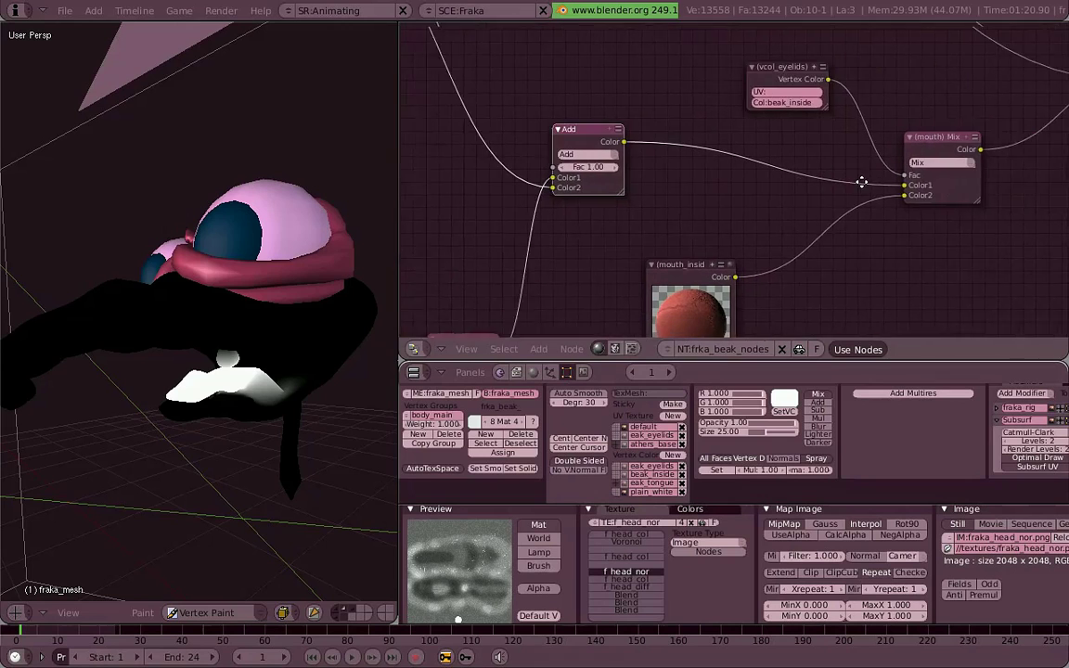
drag(610, 301, 681, 211)
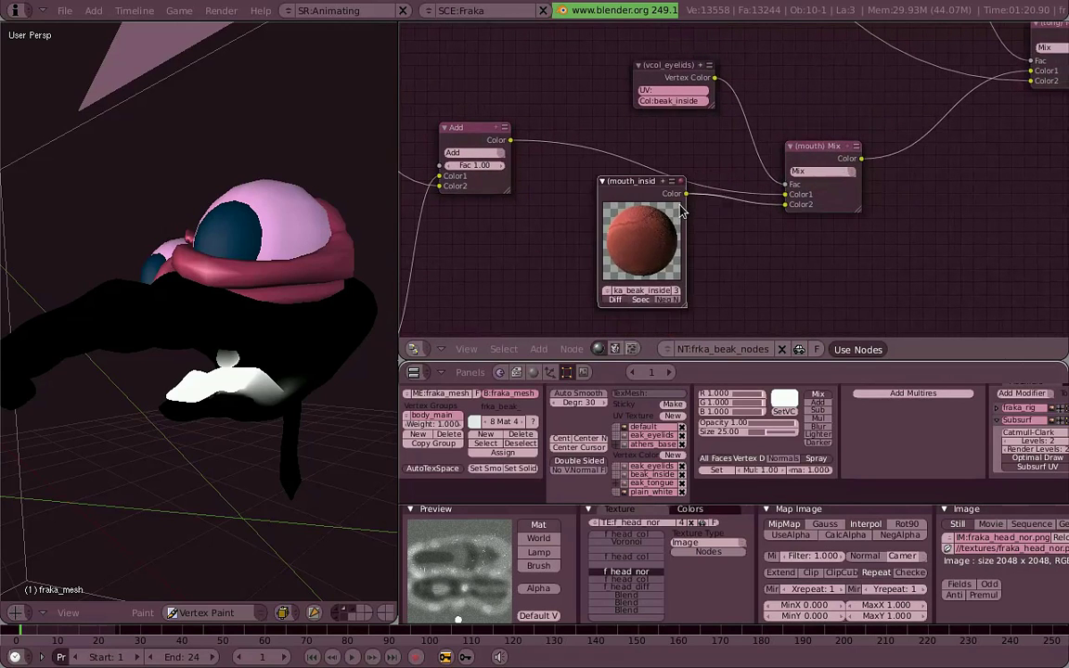
drag(699, 306, 739, 322)
middle_drag(679, 265, 679, 220)
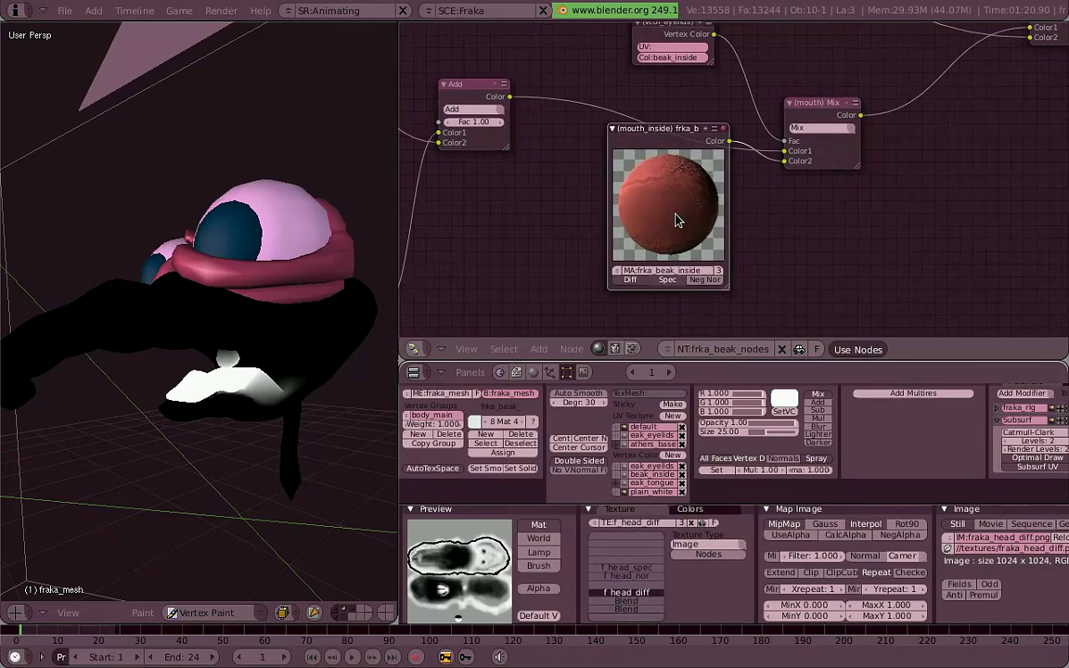
middle_drag(703, 181, 698, 262)
drag(699, 262, 694, 329)
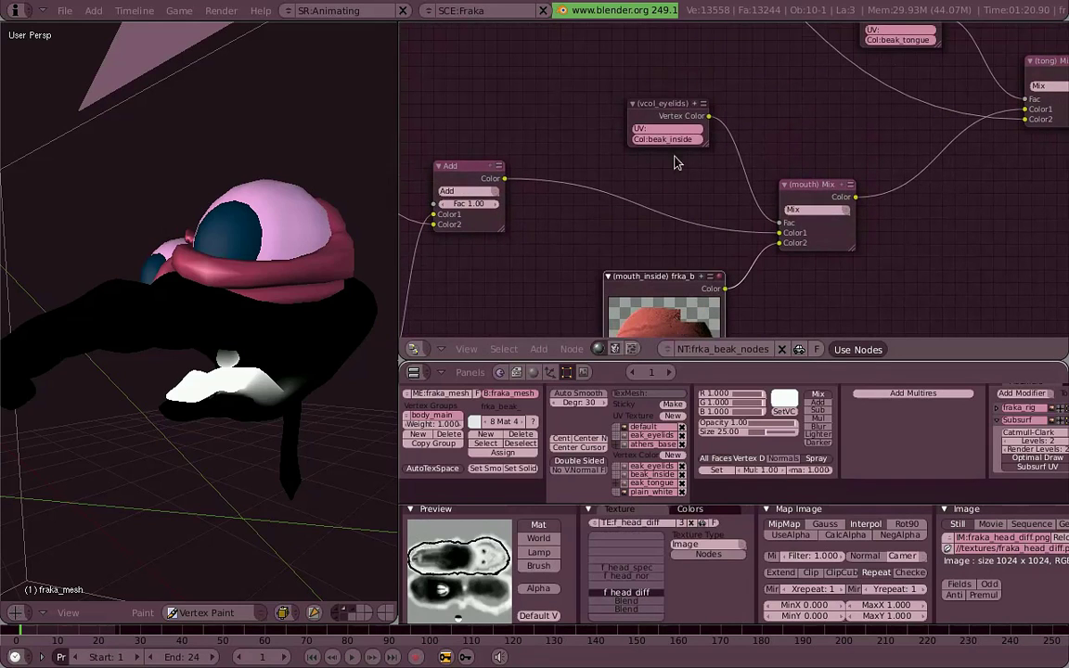
Step: Move vcol_eyelids up and left and expand it to show every output socket
click(662, 116)
drag(661, 116, 623, 102)
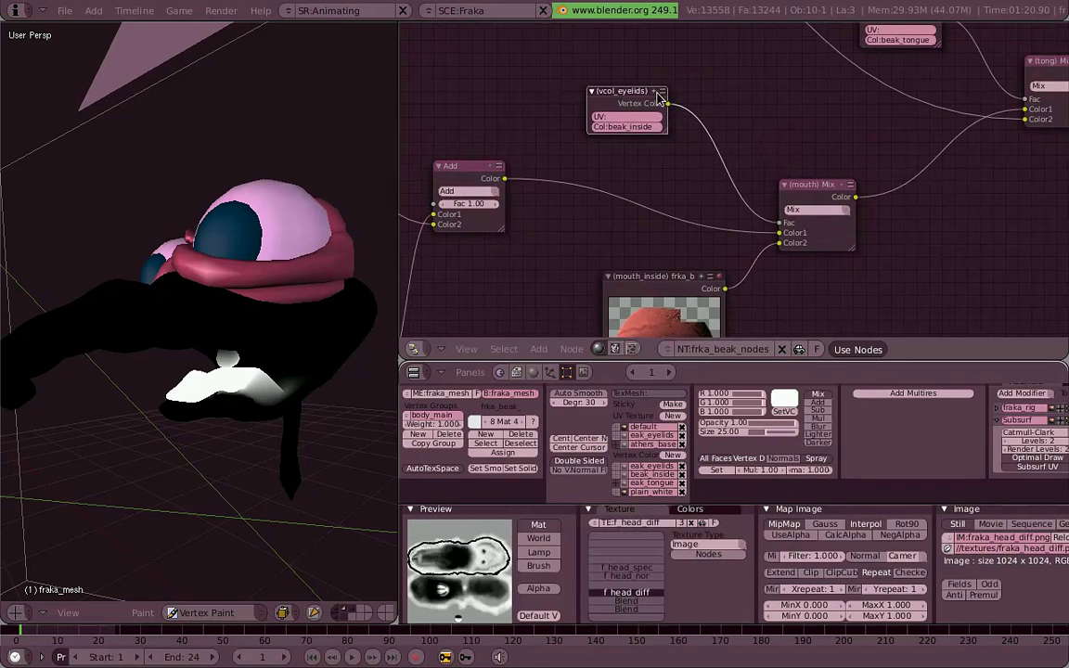
click(656, 93)
drag(659, 161, 664, 163)
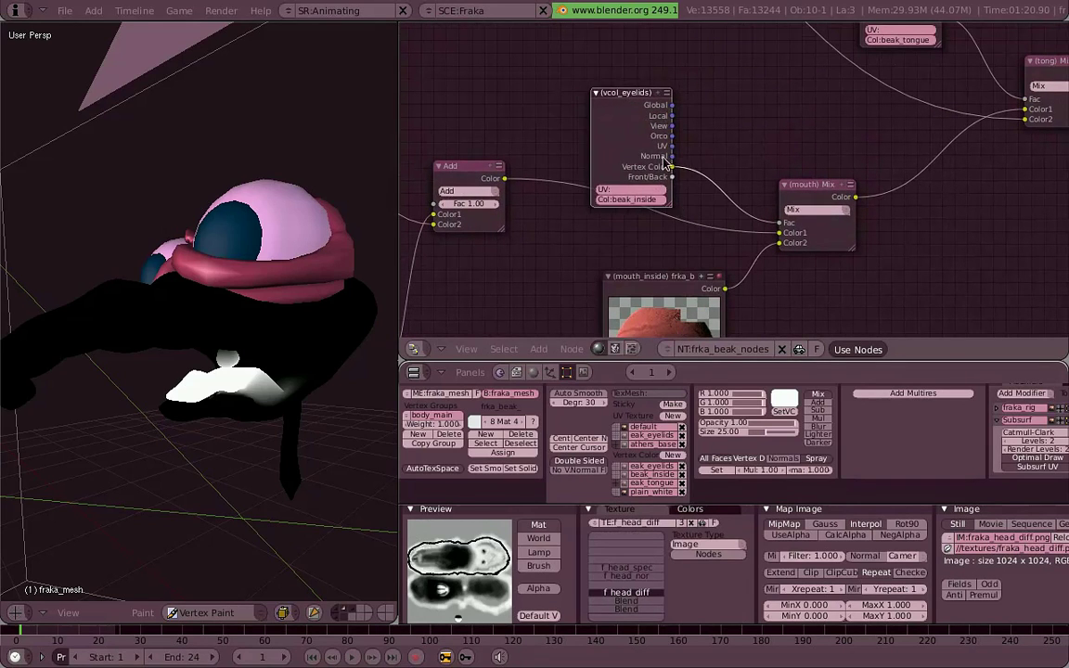
scroll(657, 107, up, 2)
scroll(585, 100, up, 1)
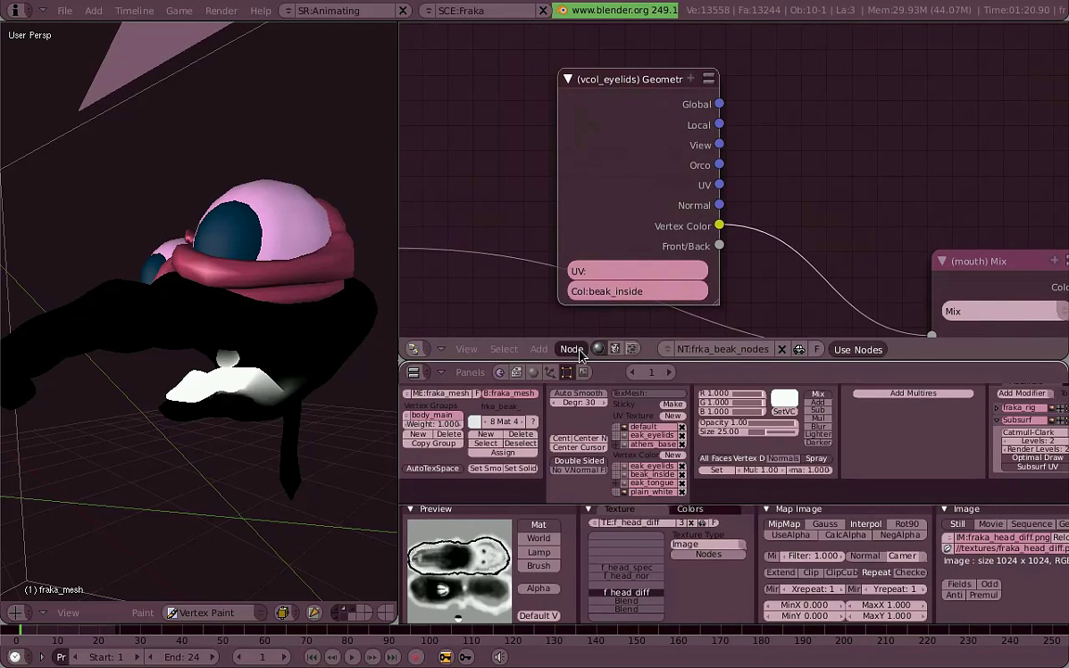
Step: Run Node > Rename on vcol_eyelids, keeping its existing name
click(577, 352)
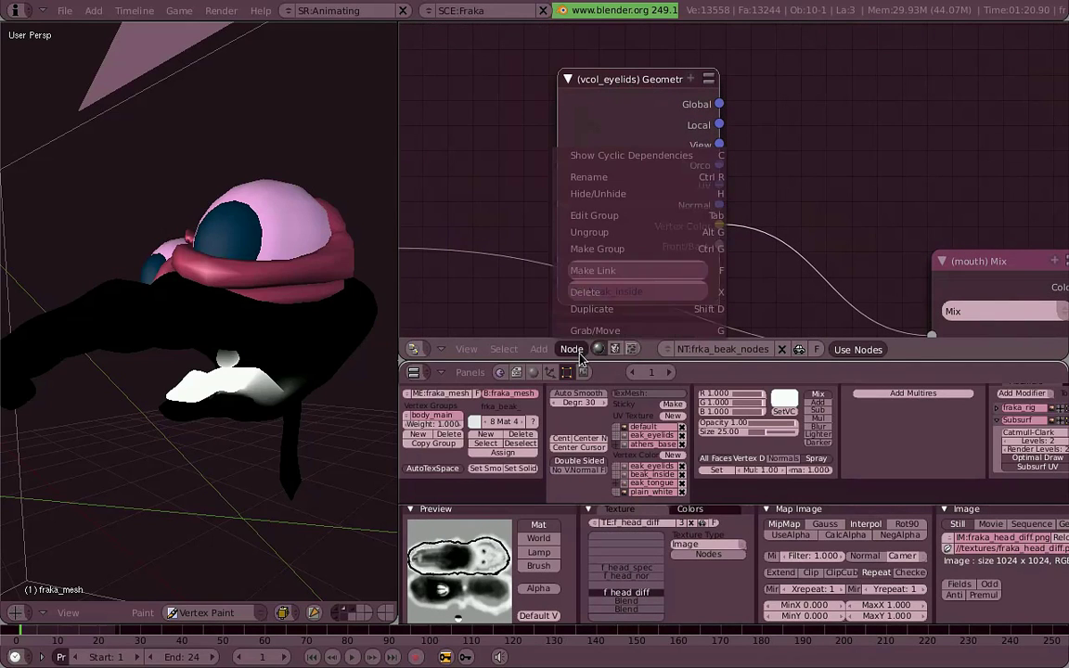
click(653, 177)
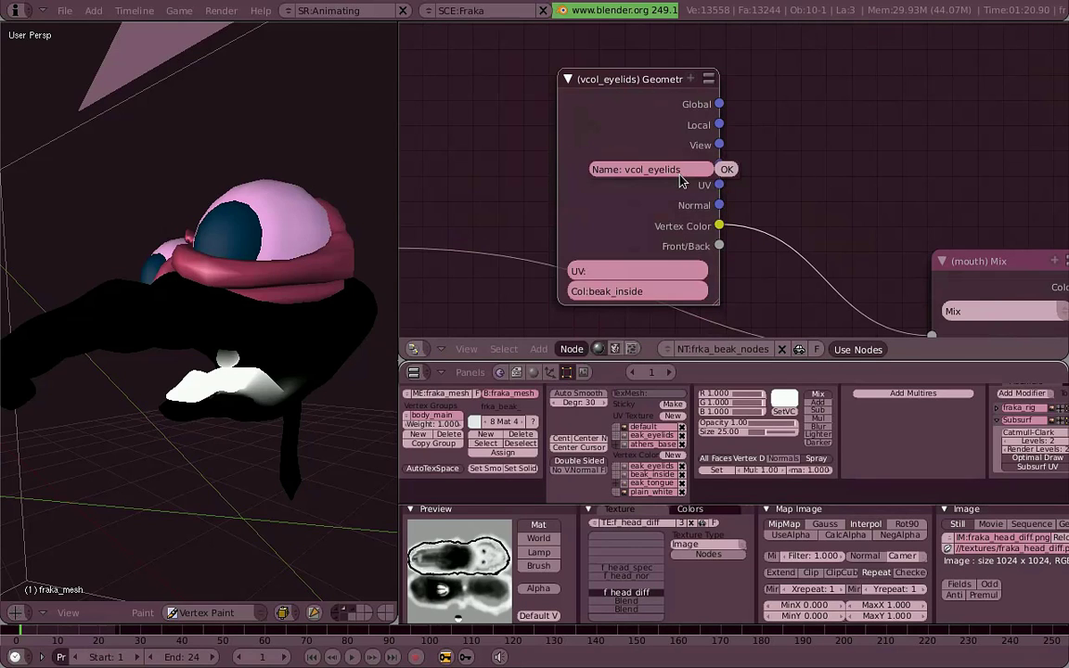
key(Return)
Step: Hide vcol_eyelids' unused sockets with Ctrl+H and fold it to a compact bar with H
click(570, 79)
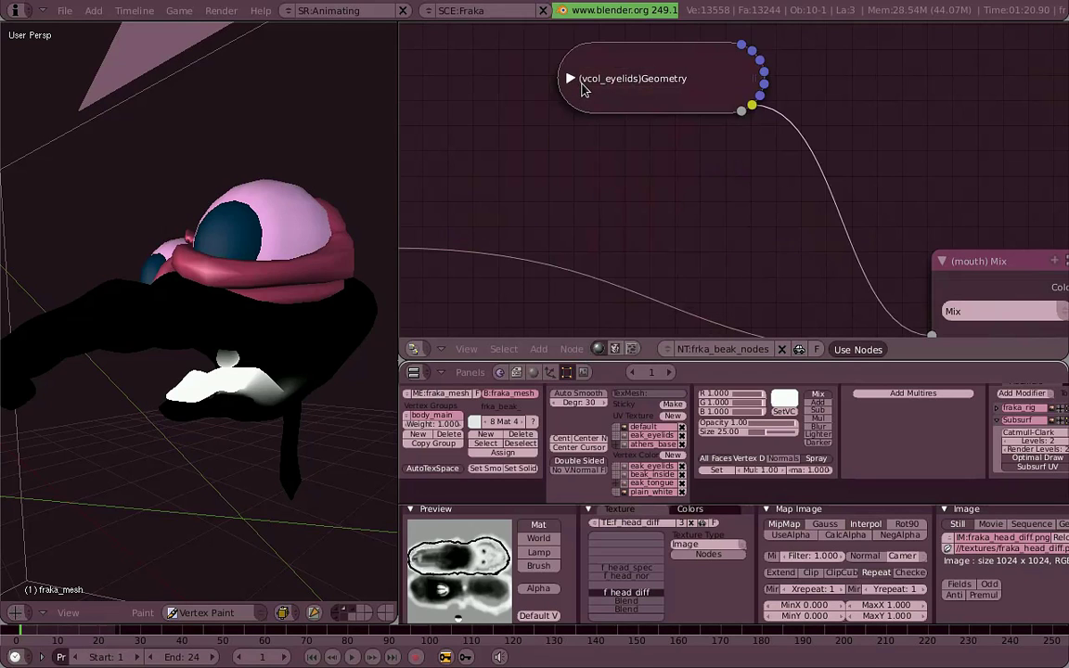
key(h)
key(ctrl+h)
drag(568, 85, 555, 116)
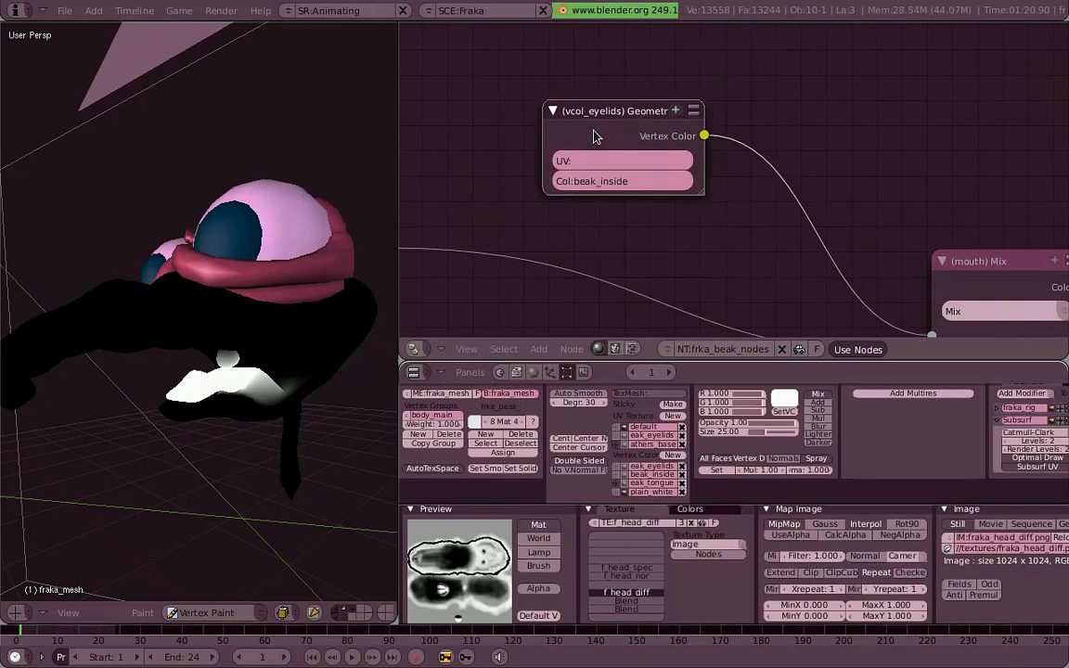
key(h)
scroll(654, 116, down, 3)
middle_drag(673, 143, 697, 96)
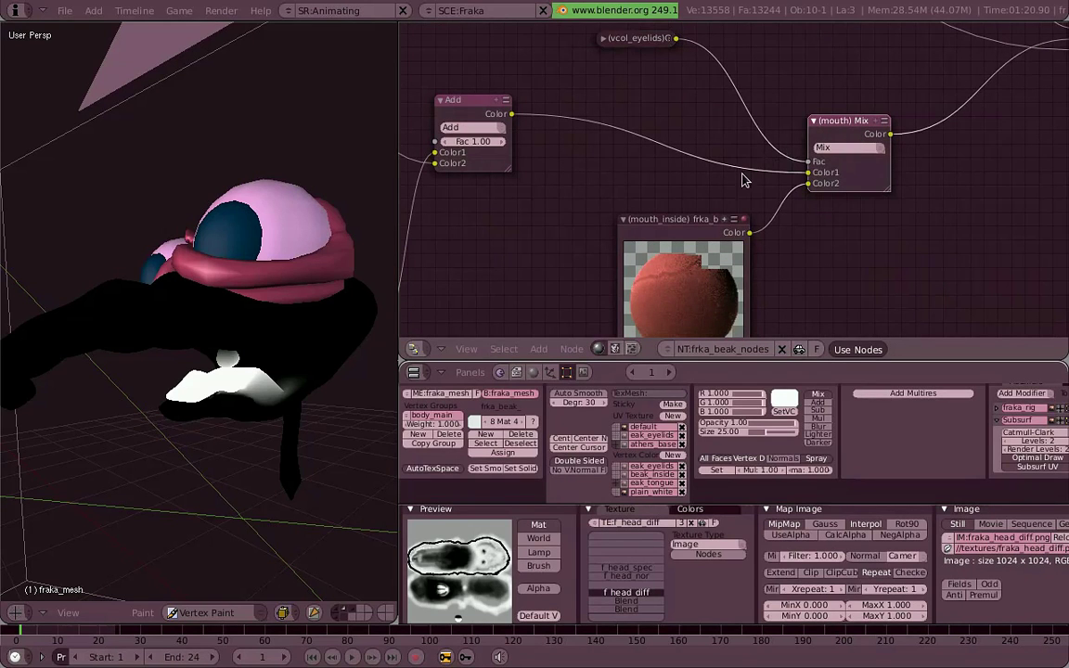
Step: Look over the tong Mix and Output nodes, then expand vcol_eyelids to show its Col:beak_inside field
mouse_move(742, 179)
middle_down()
mouse_move(752, 150)
mouse_move(680, 248)
middle_up()
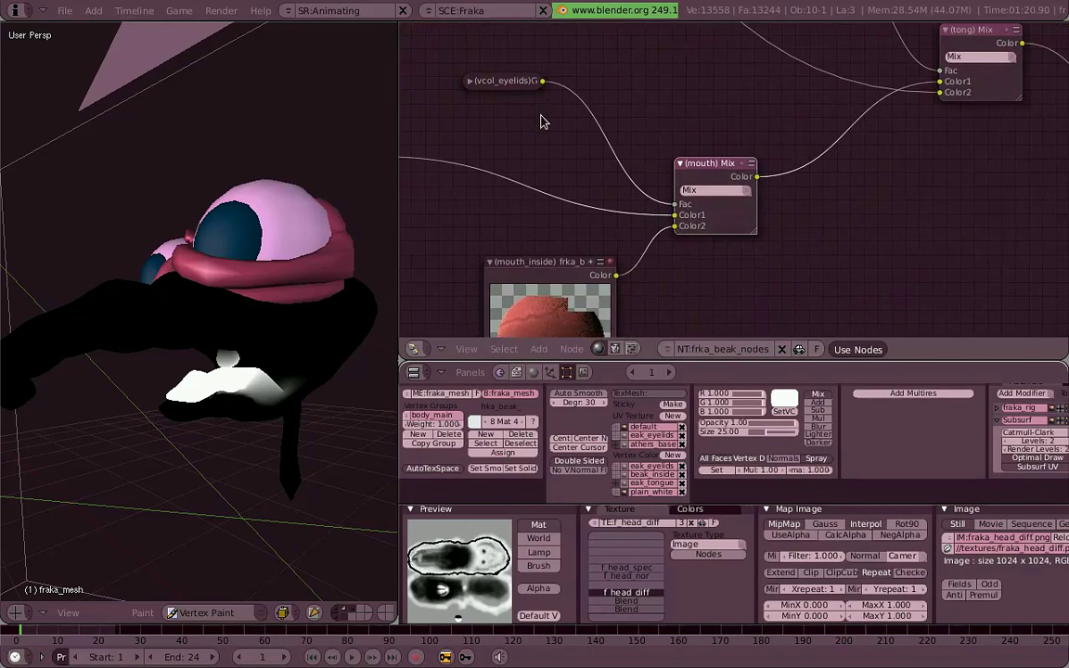
middle_drag(735, 183, 538, 311)
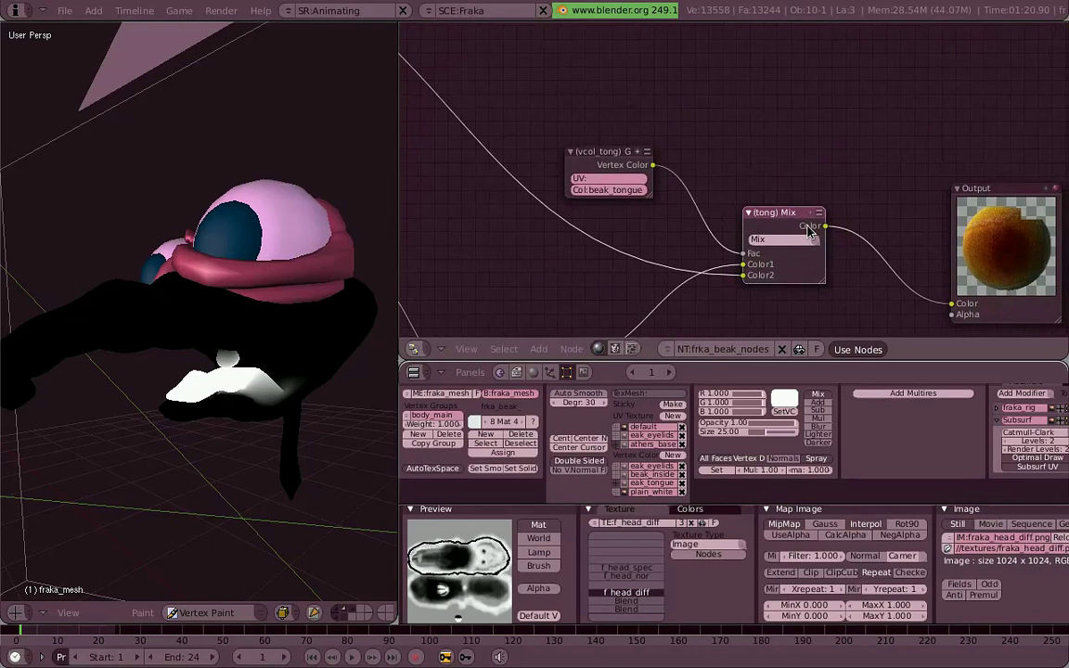
middle_drag(809, 232, 858, 202)
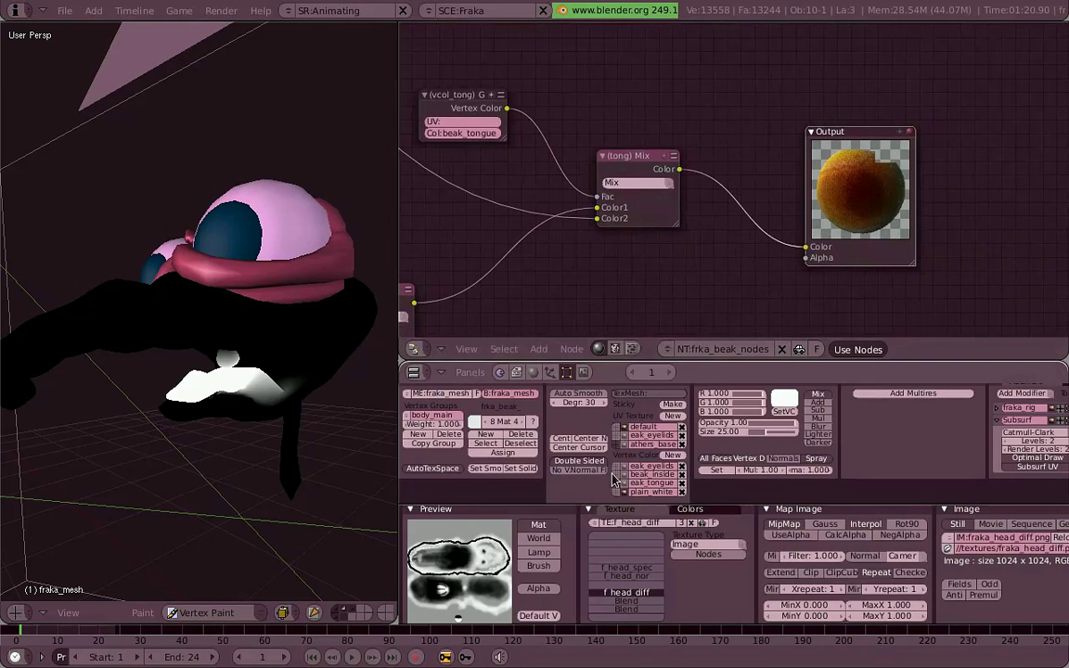
middle_drag(548, 215, 891, 113)
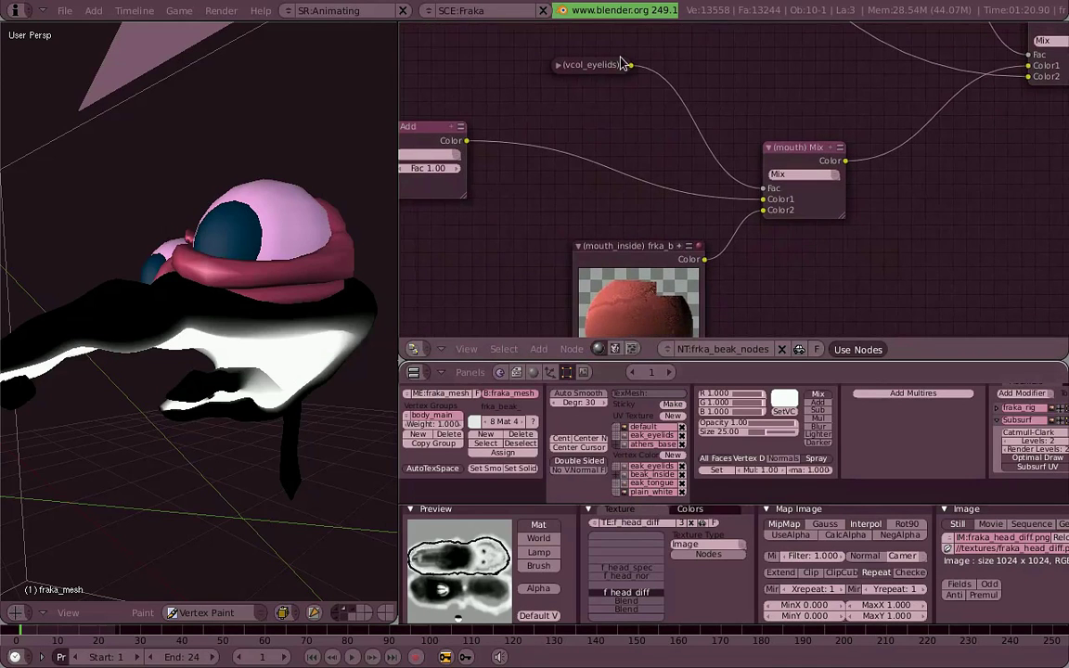
click(557, 65)
Step: Make plain_white the active vertex colour layer in the Mesh panel
scroll(695, 171, down, 2)
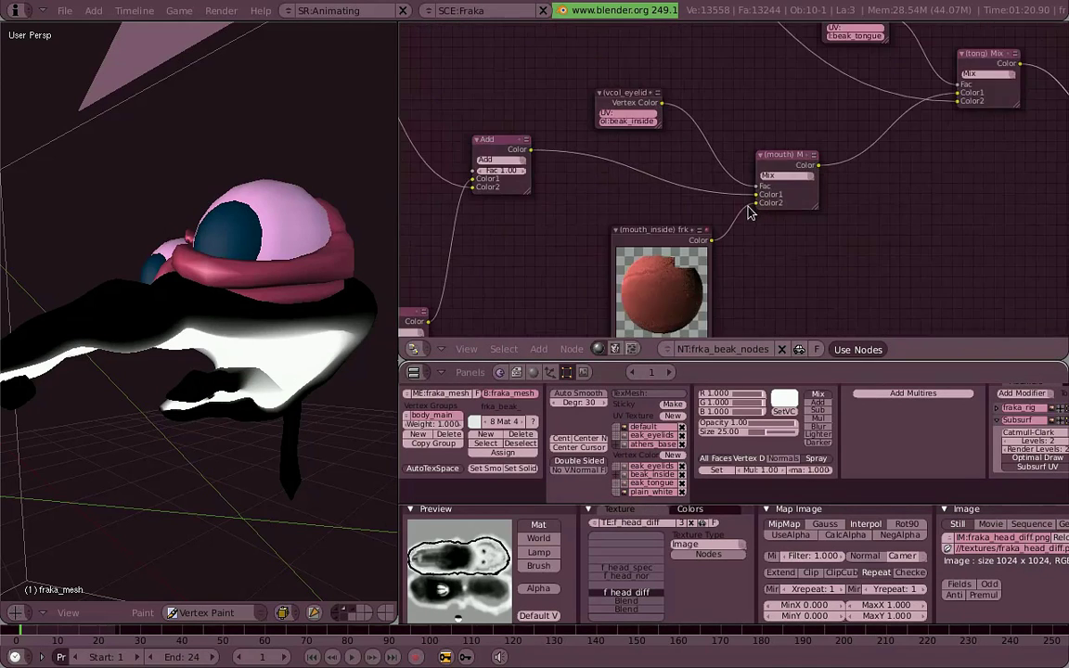
click(624, 474)
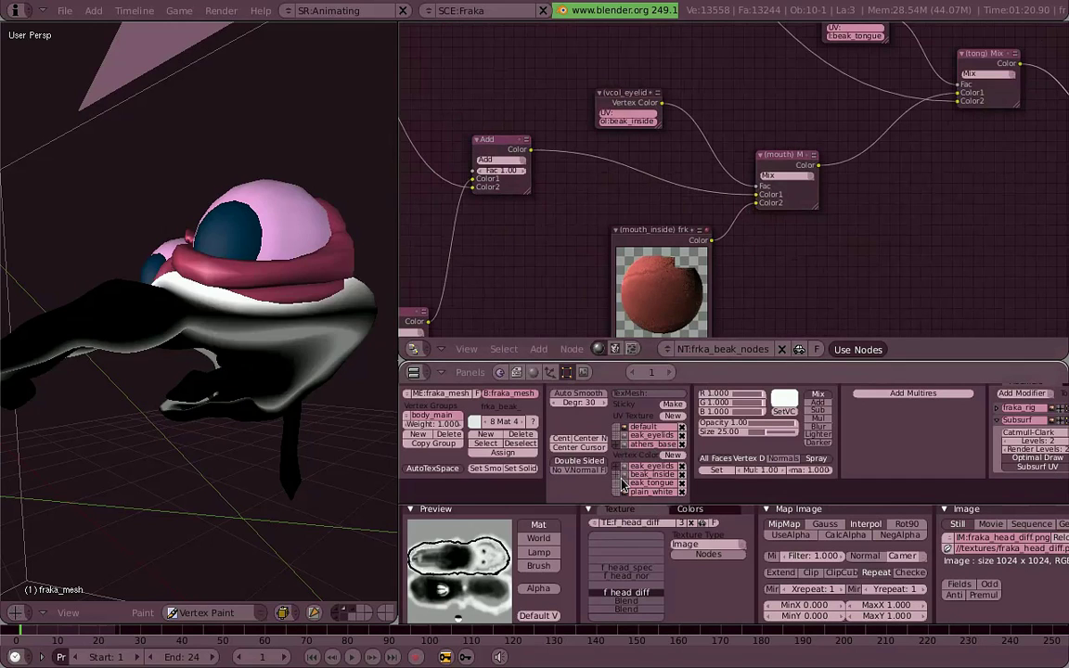
click(623, 483)
click(622, 492)
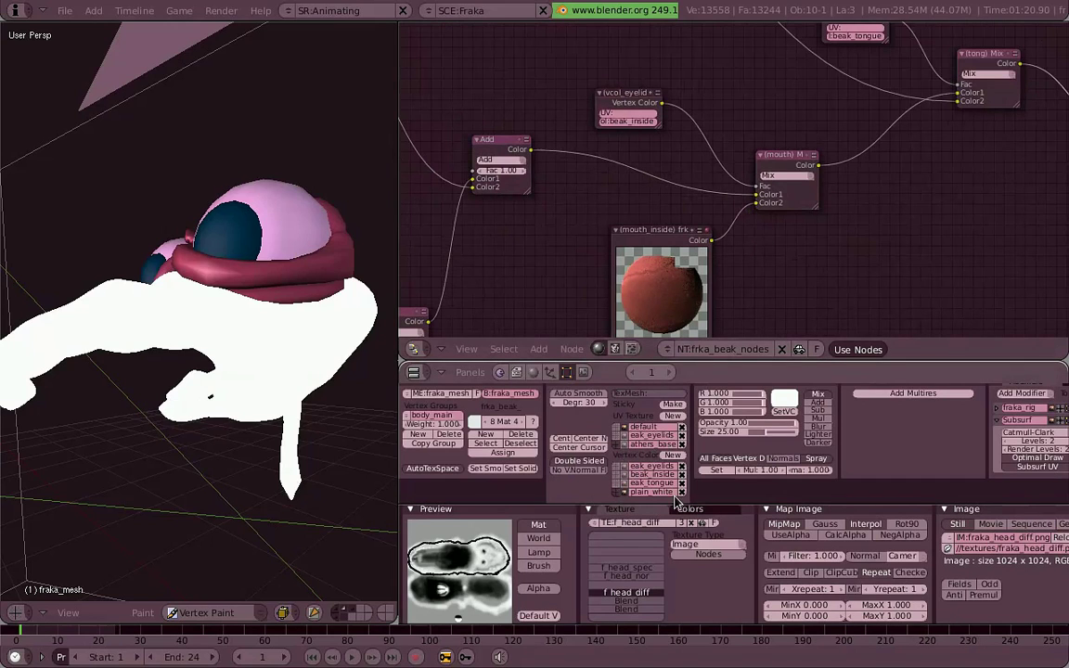
Step: Check the textured duck head from another angle, then return to vertex colour shading
key(alt+z)
mouse_move(317, 430)
middle_down()
mouse_move(264, 336)
mouse_move(227, 324)
mouse_move(254, 329)
middle_up()
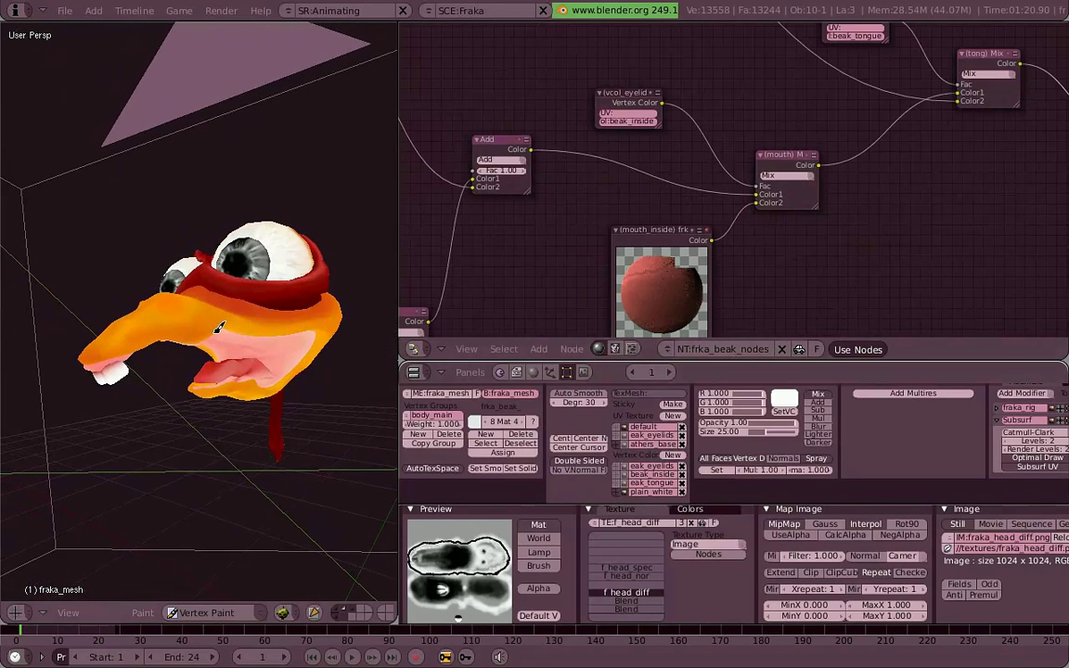
key(alt+z)
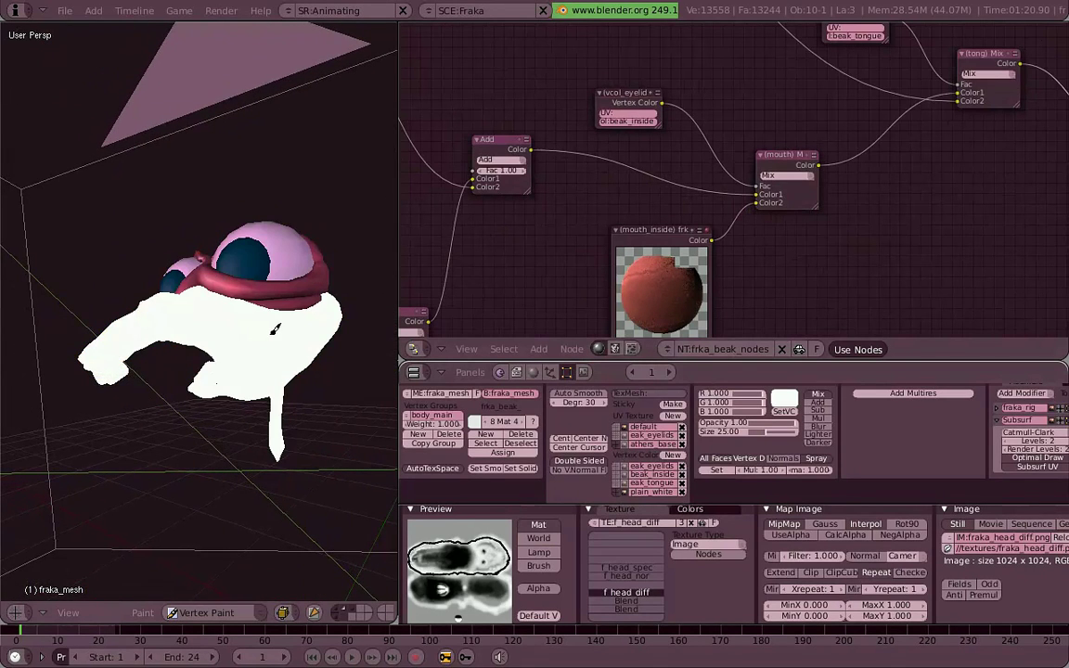